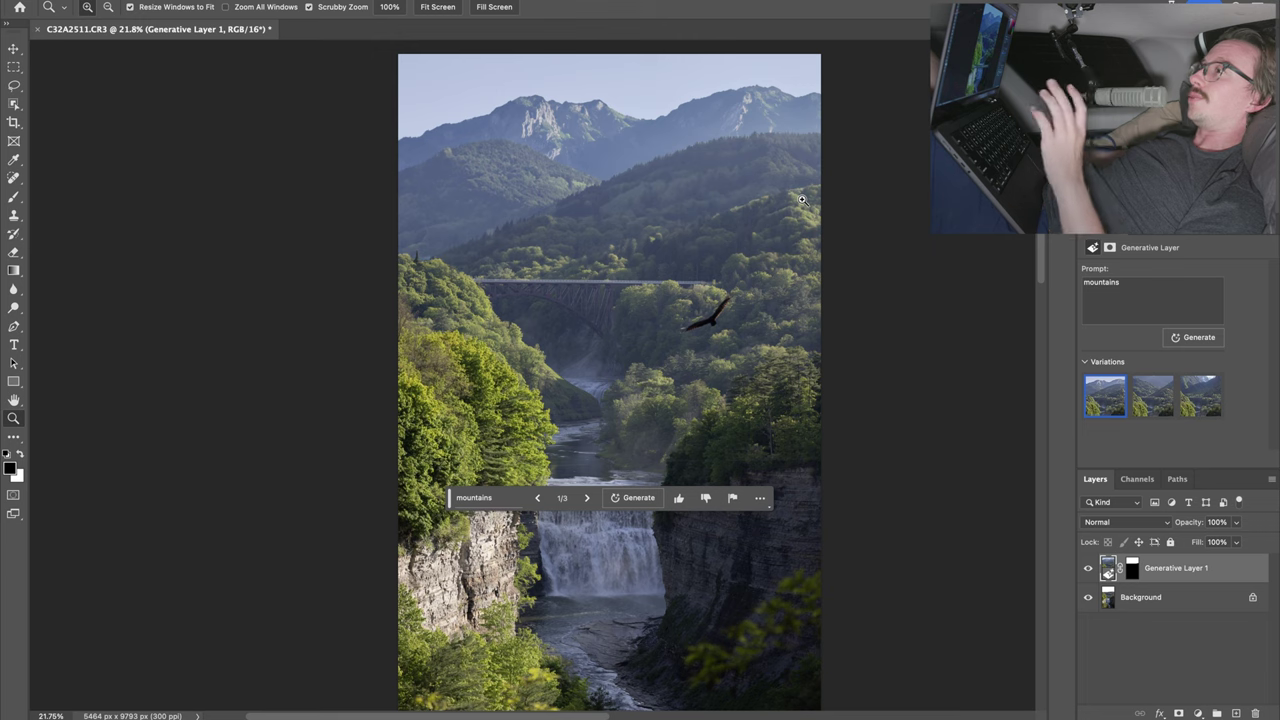
# Compare the photo with and without the generated mountains, and delete that generative layer.
pyautogui.moveTo(795, 203); pyautogui.dragTo(782, 206)
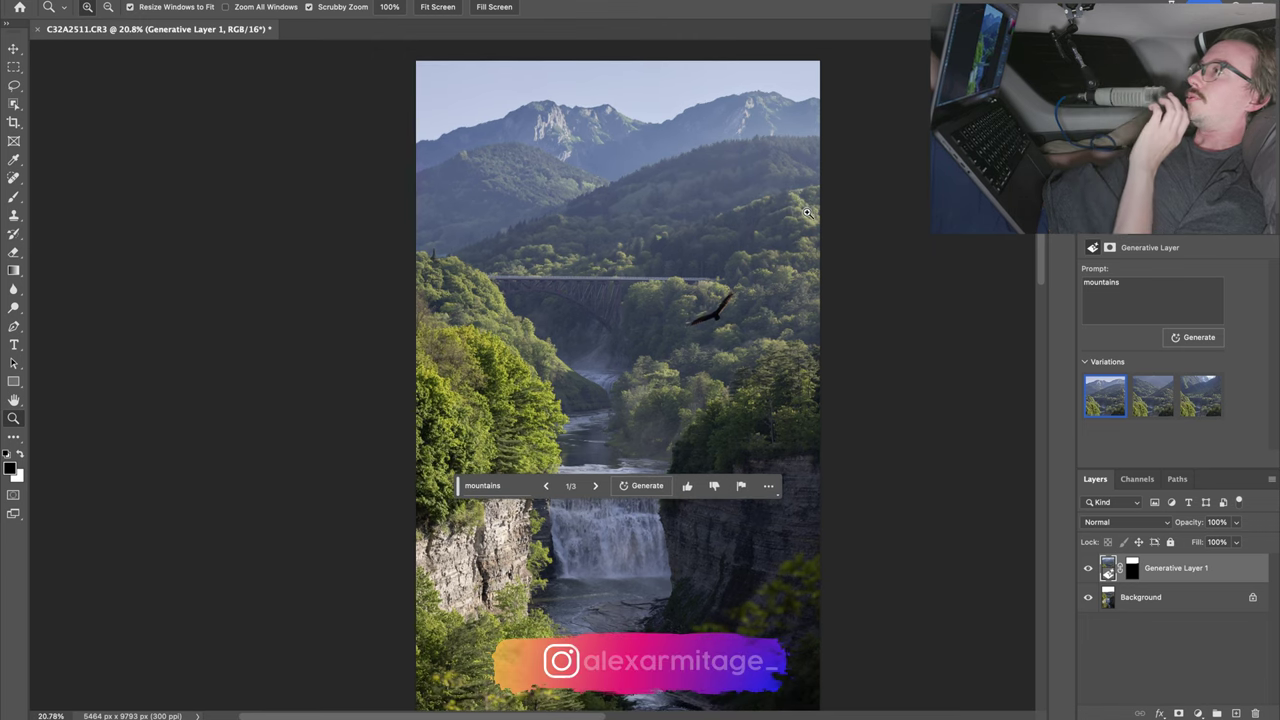
pyautogui.moveTo(740, 198); pyautogui.dragTo(769, 203)
pyautogui.press('super+0')
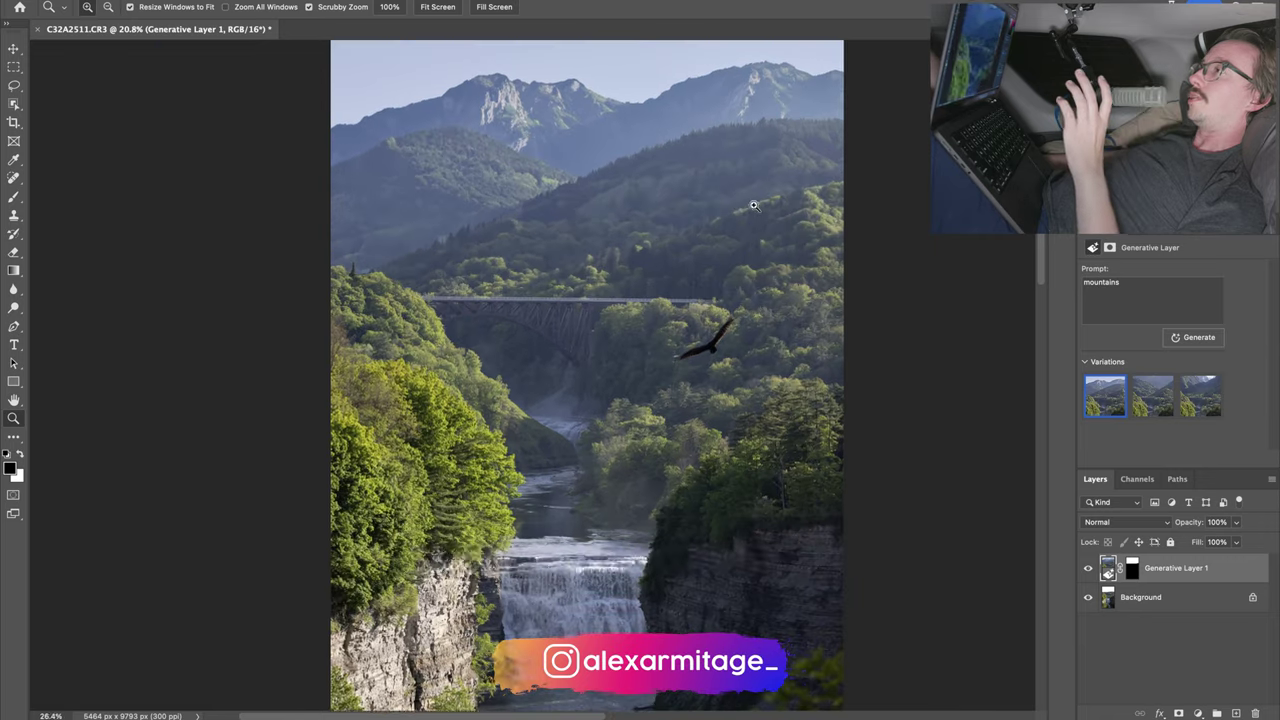
pyautogui.click(1089, 568)
pyautogui.scroll(-3, 737, 349)
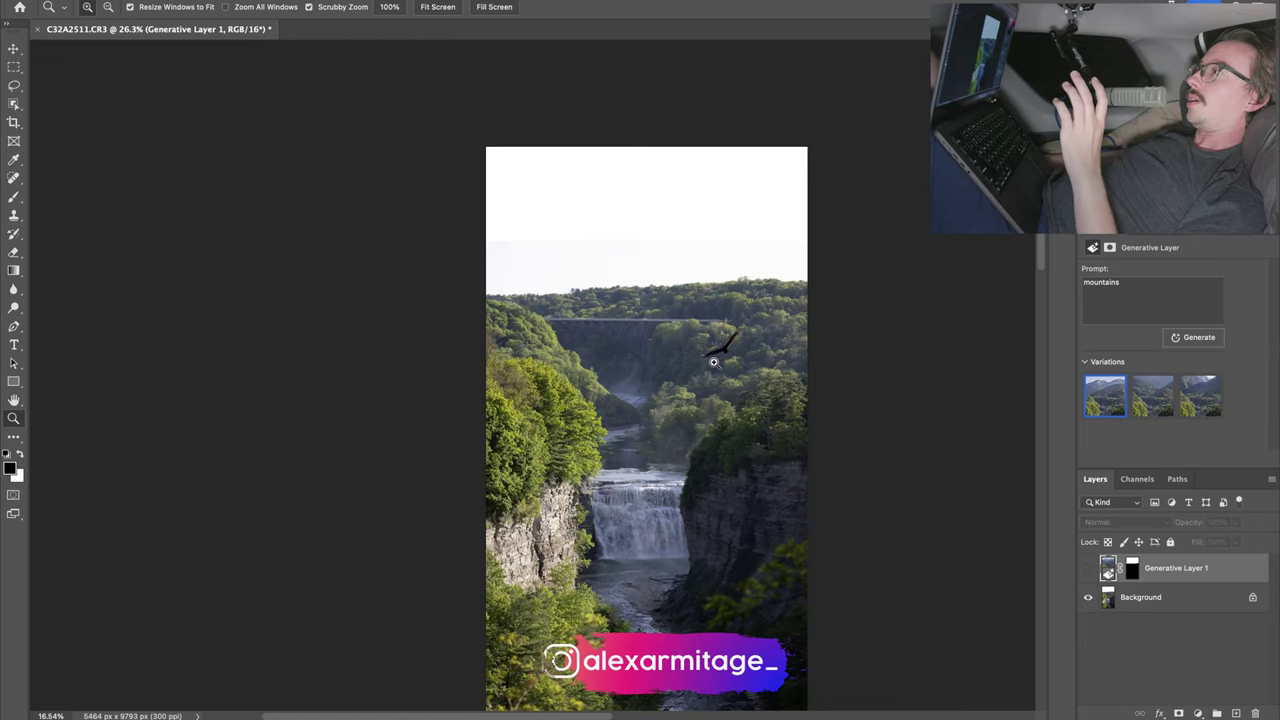
pyautogui.moveTo(741, 351); pyautogui.dragTo(737, 268)
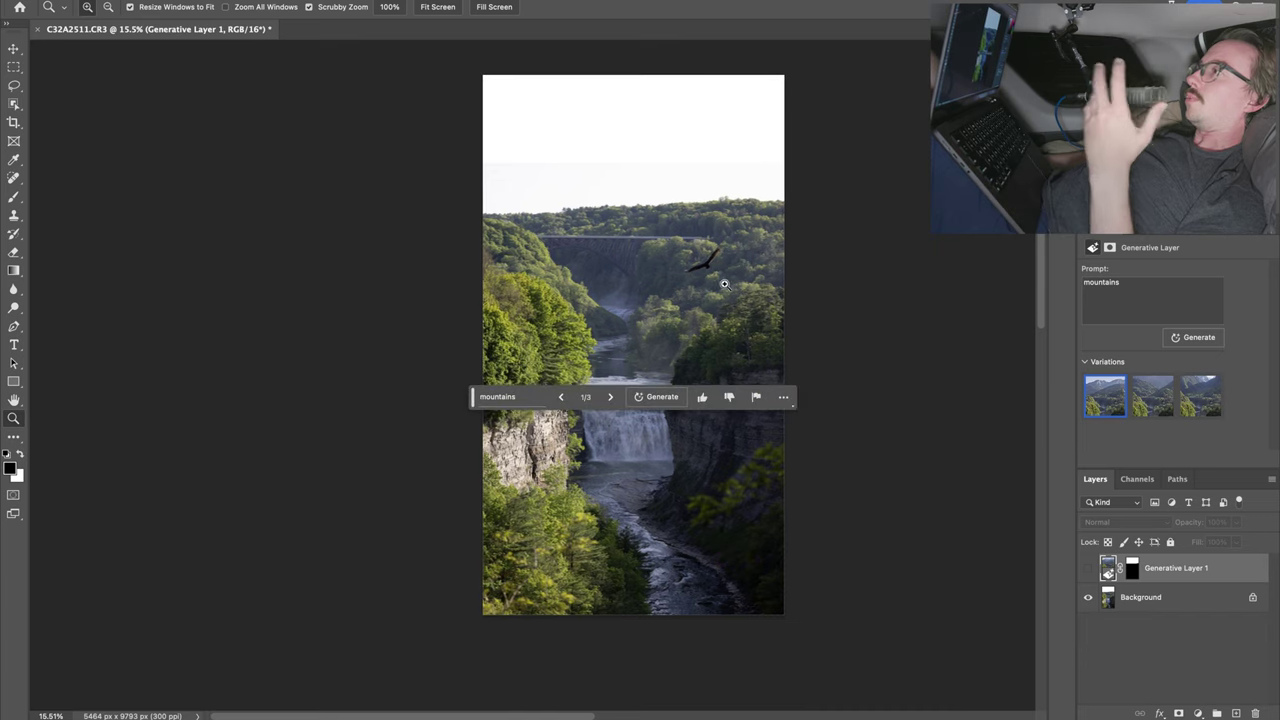
pyautogui.moveTo(486, 389); pyautogui.dragTo(516, 640)
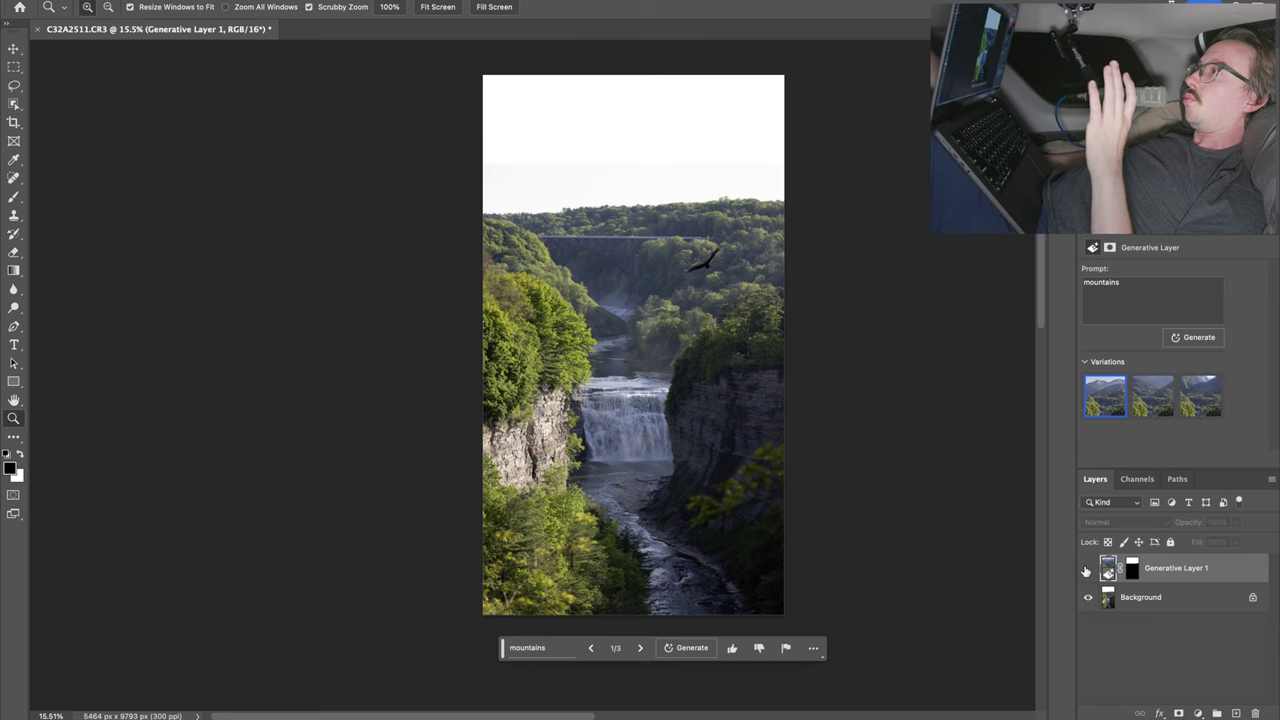
pyautogui.click(1087, 569)
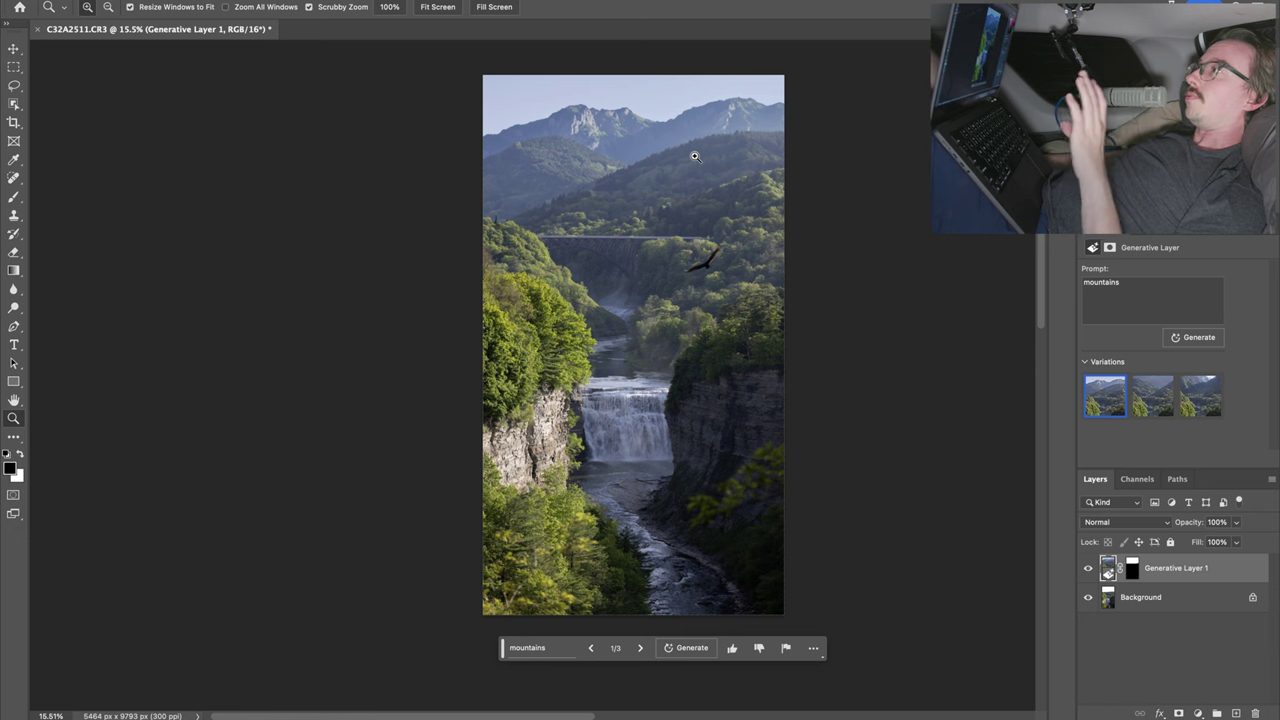
pyautogui.moveTo(695, 160); pyautogui.dragTo(737, 168)
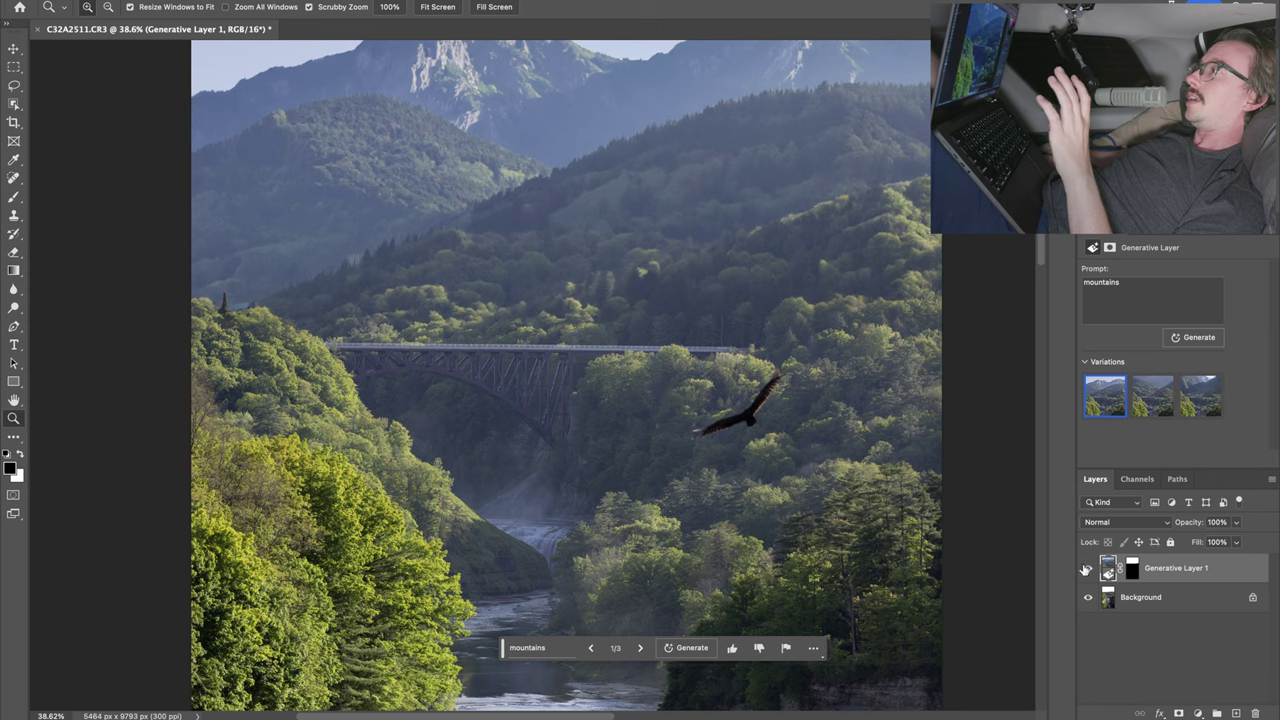
pyautogui.press('Delete')
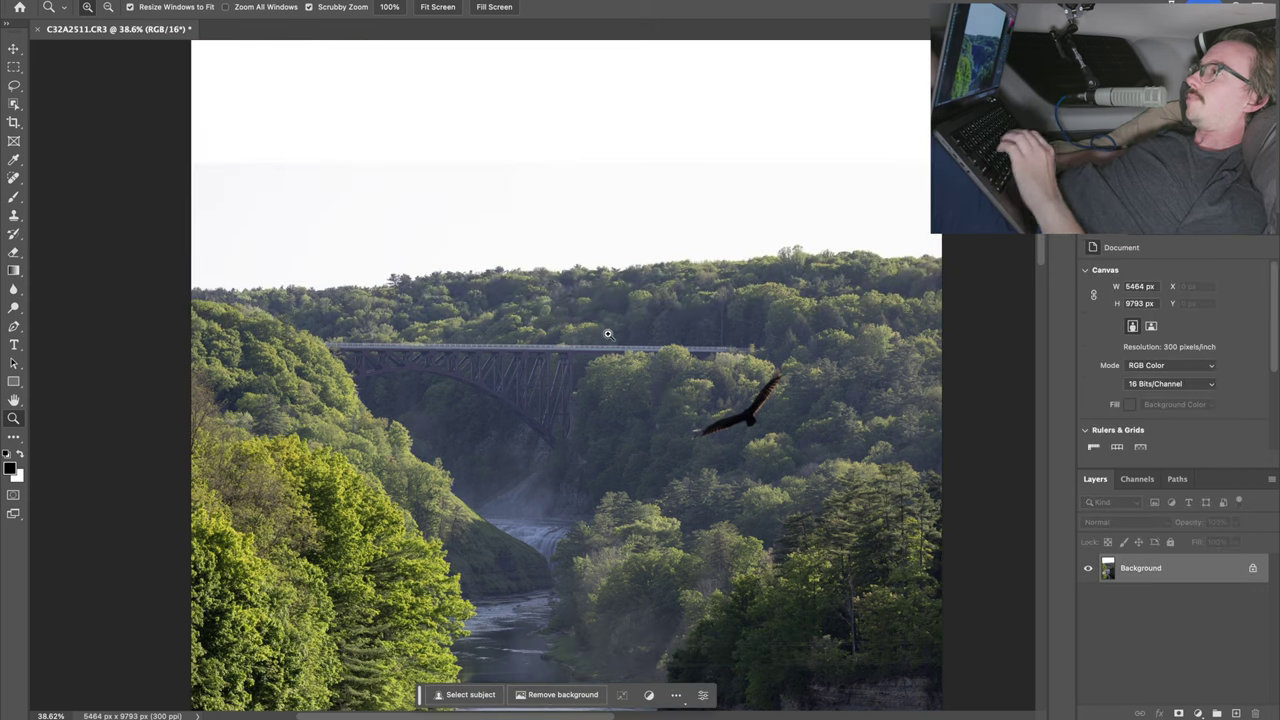
# Lasso the bridge and the area around it, and remove it using Generative Fill with a blank prompt.
pyautogui.press('l')
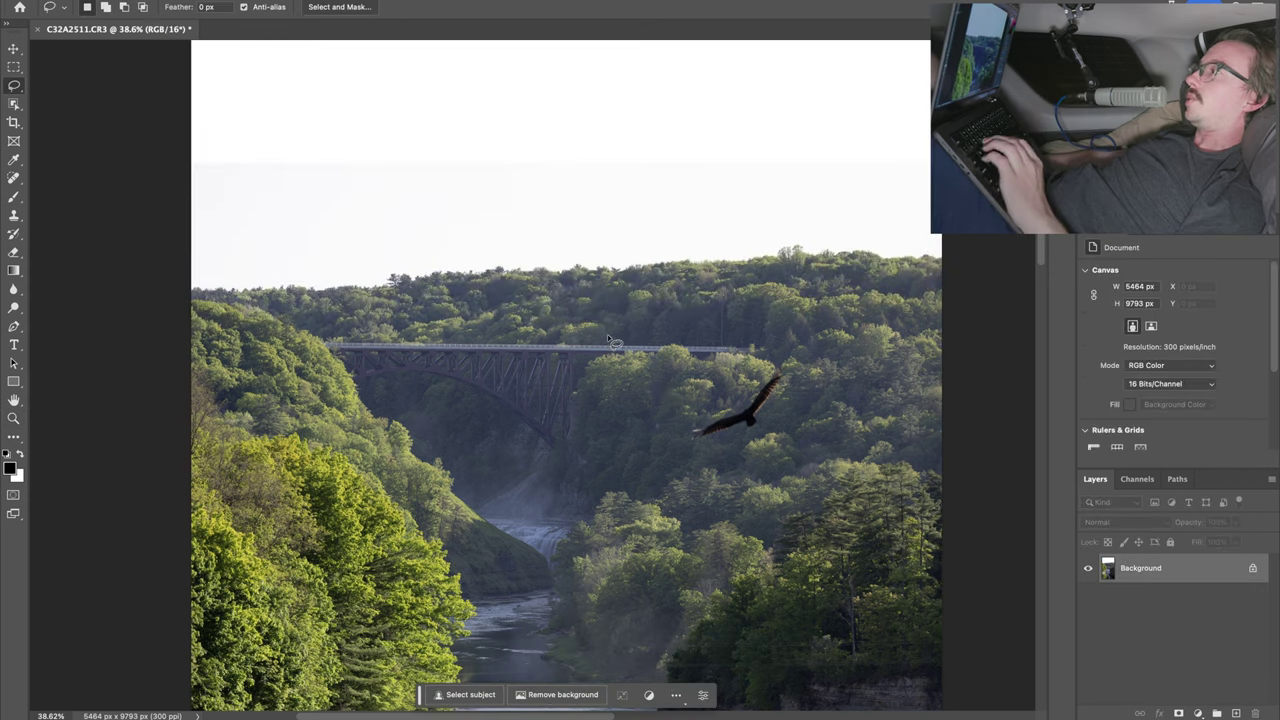
pyautogui.moveTo(607, 333)
pyautogui.mouseDown()
pyautogui.moveTo(334, 335)
pyautogui.moveTo(309, 351)
pyautogui.moveTo(307, 388)
pyautogui.mouseUp()
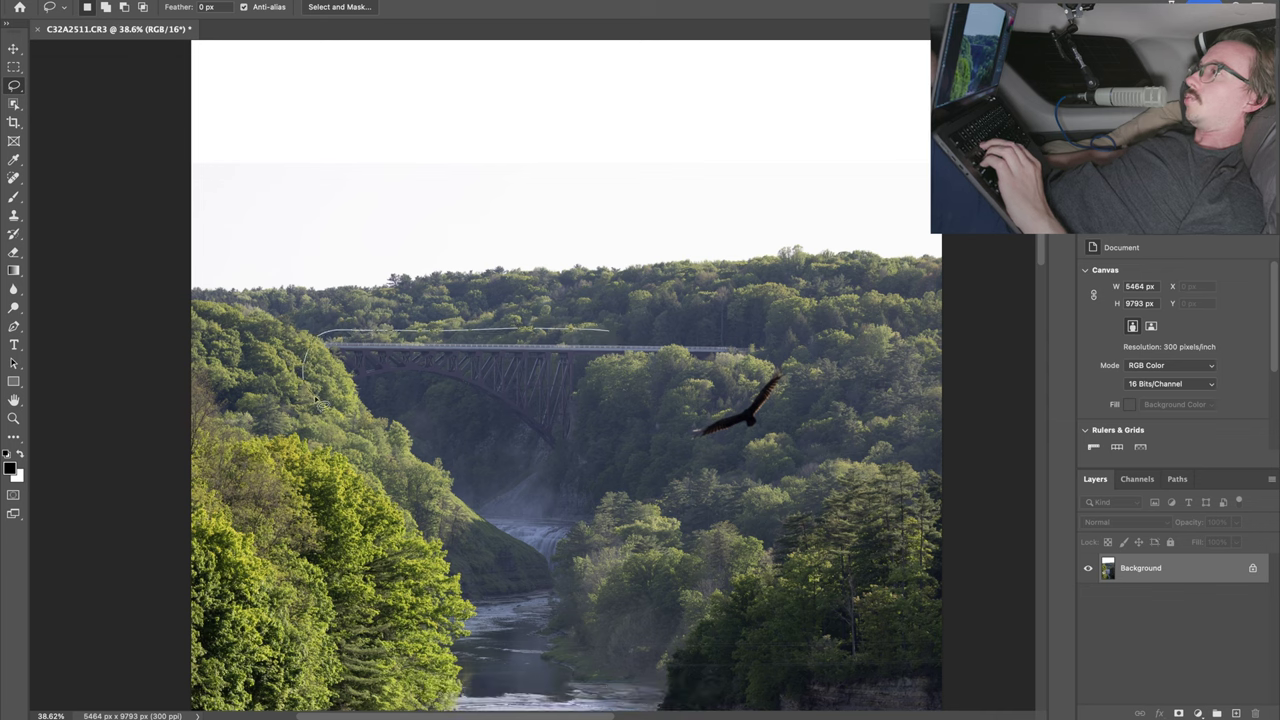
pyautogui.moveTo(711, 332); pyautogui.dragTo(606, 334)
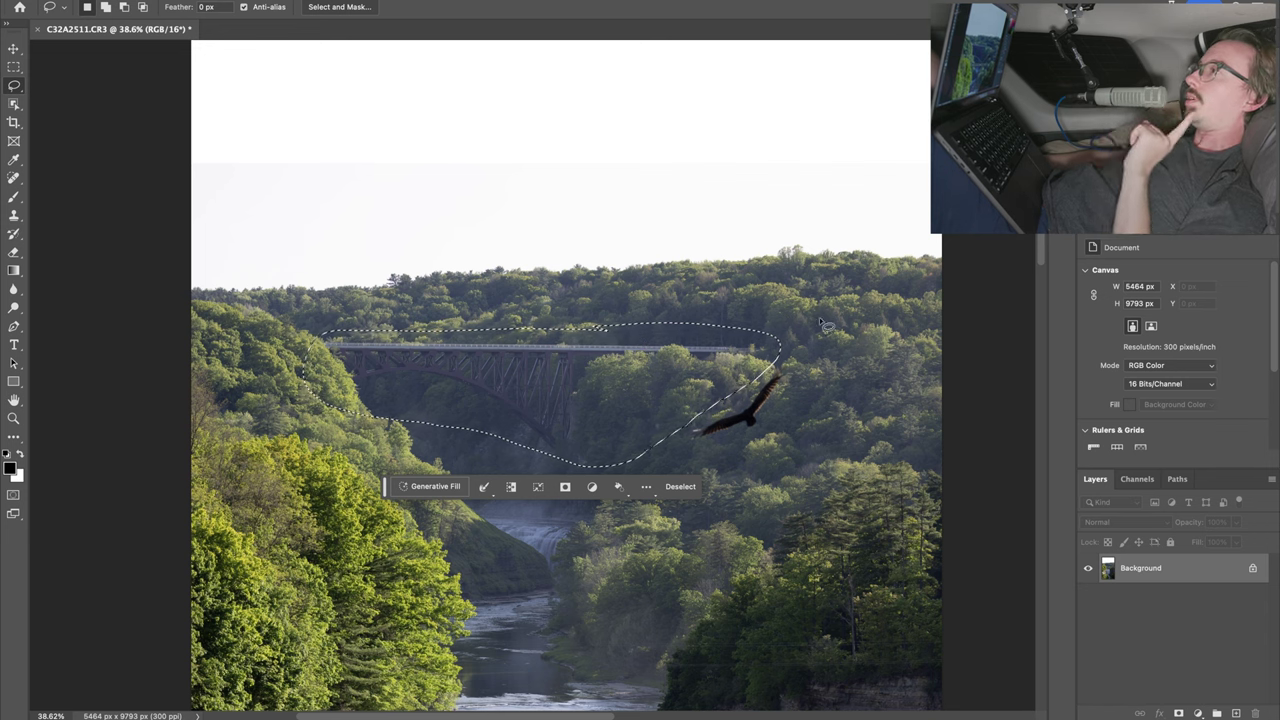
pyautogui.click(430, 486)
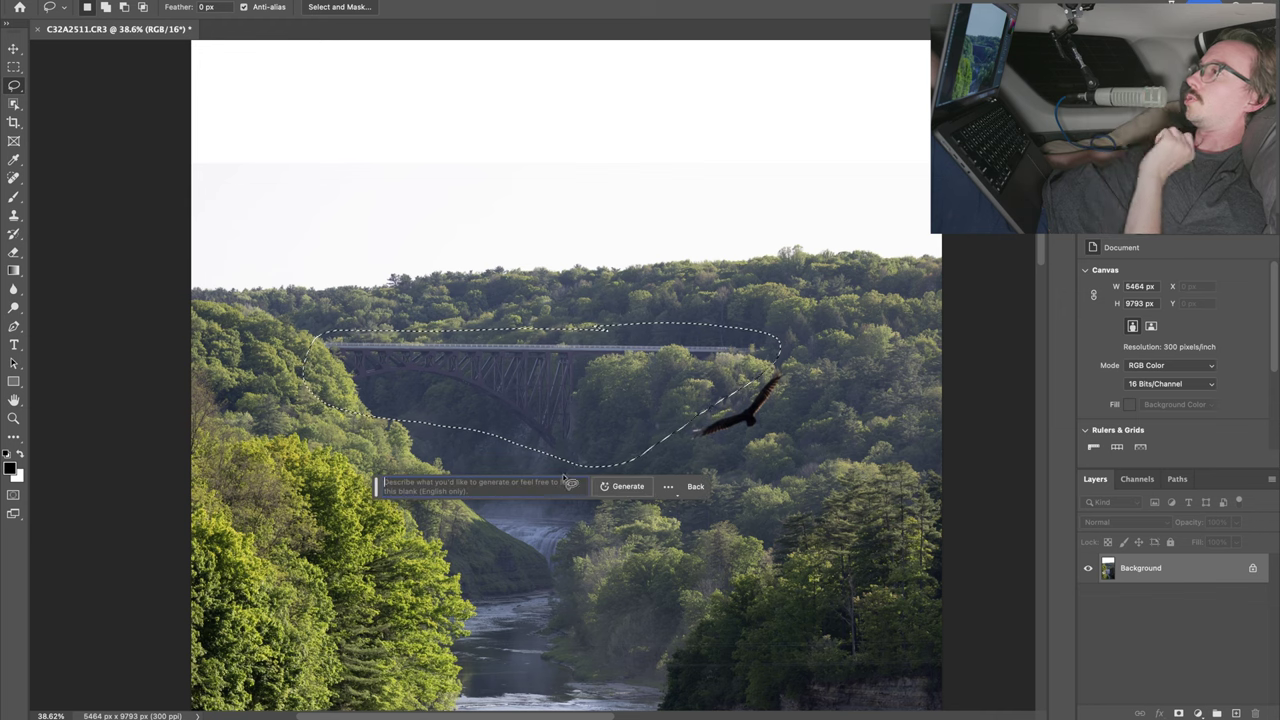
pyautogui.click(624, 486)
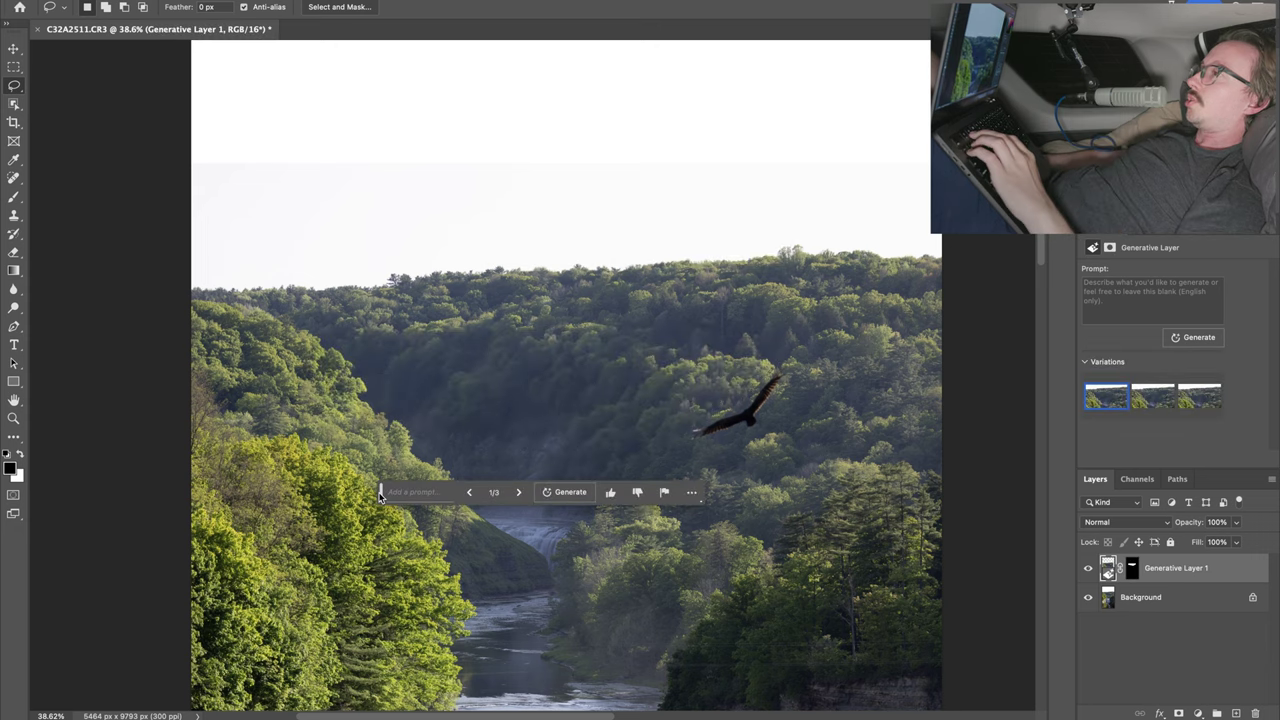
pyautogui.moveTo(380, 495); pyautogui.dragTo(402, 625)
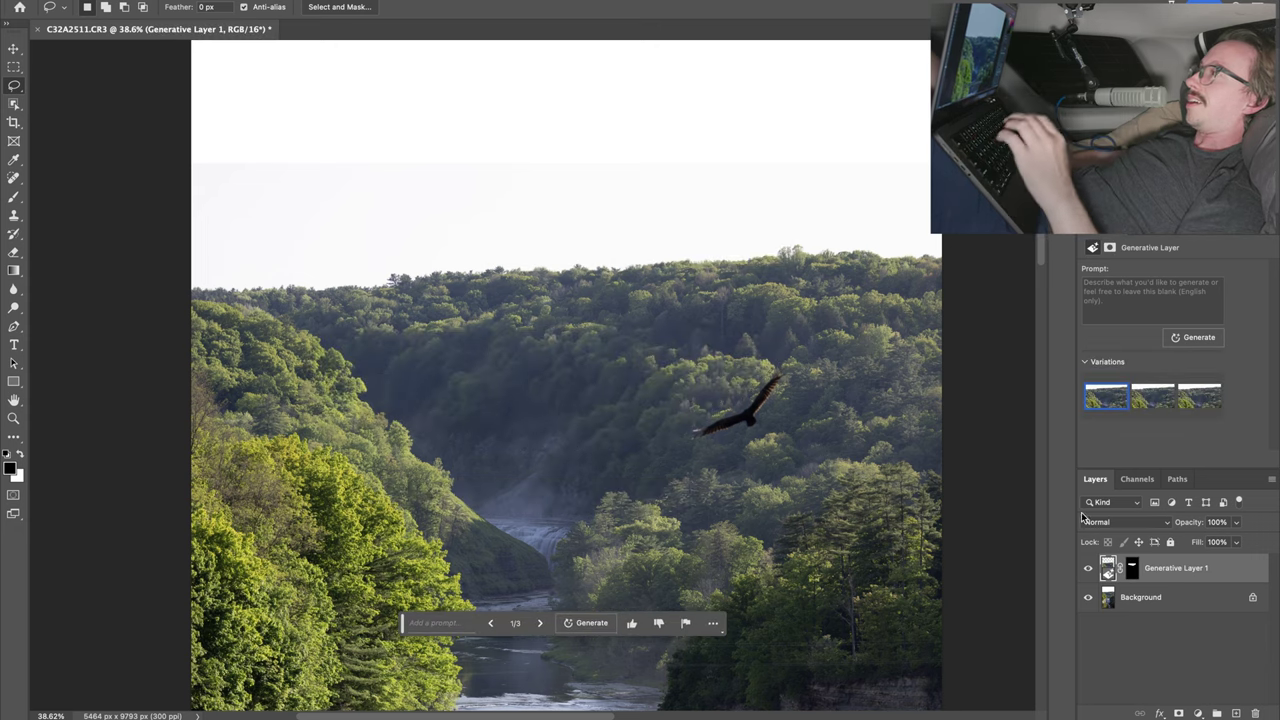
# Review the other bridge-removal variations and return to the first one.
pyautogui.click(1147, 402)
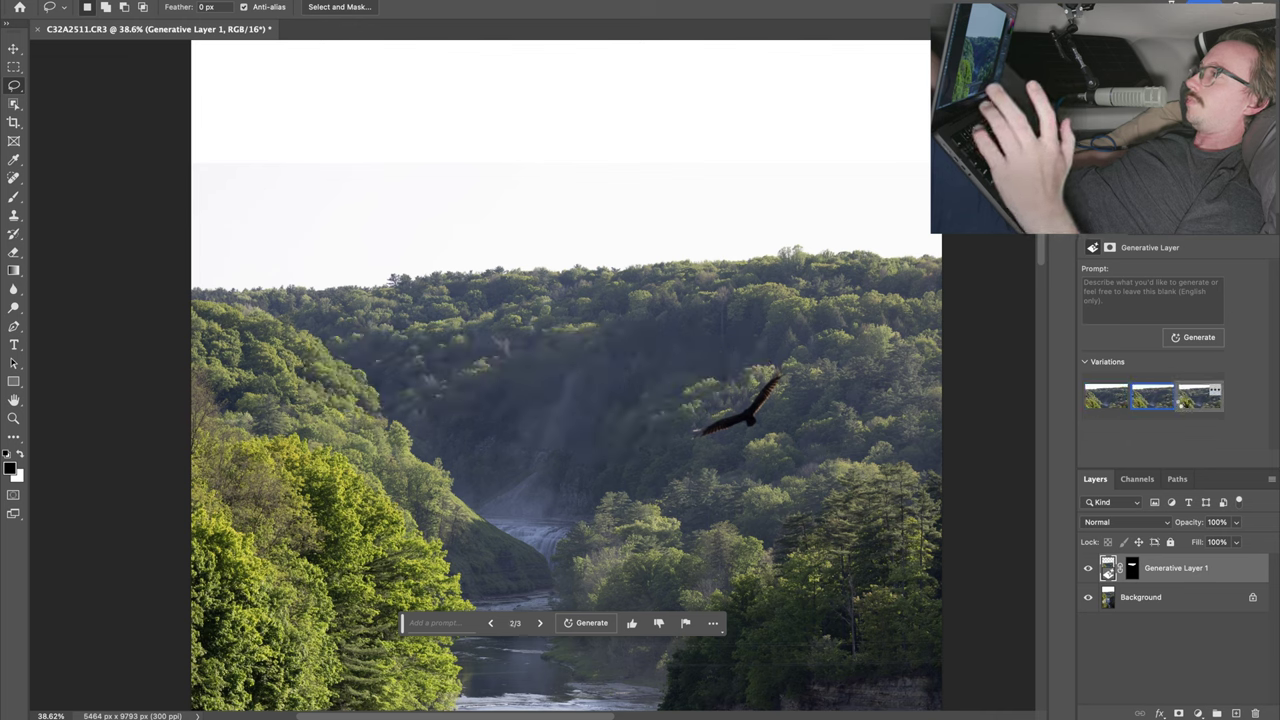
pyautogui.click(1184, 402)
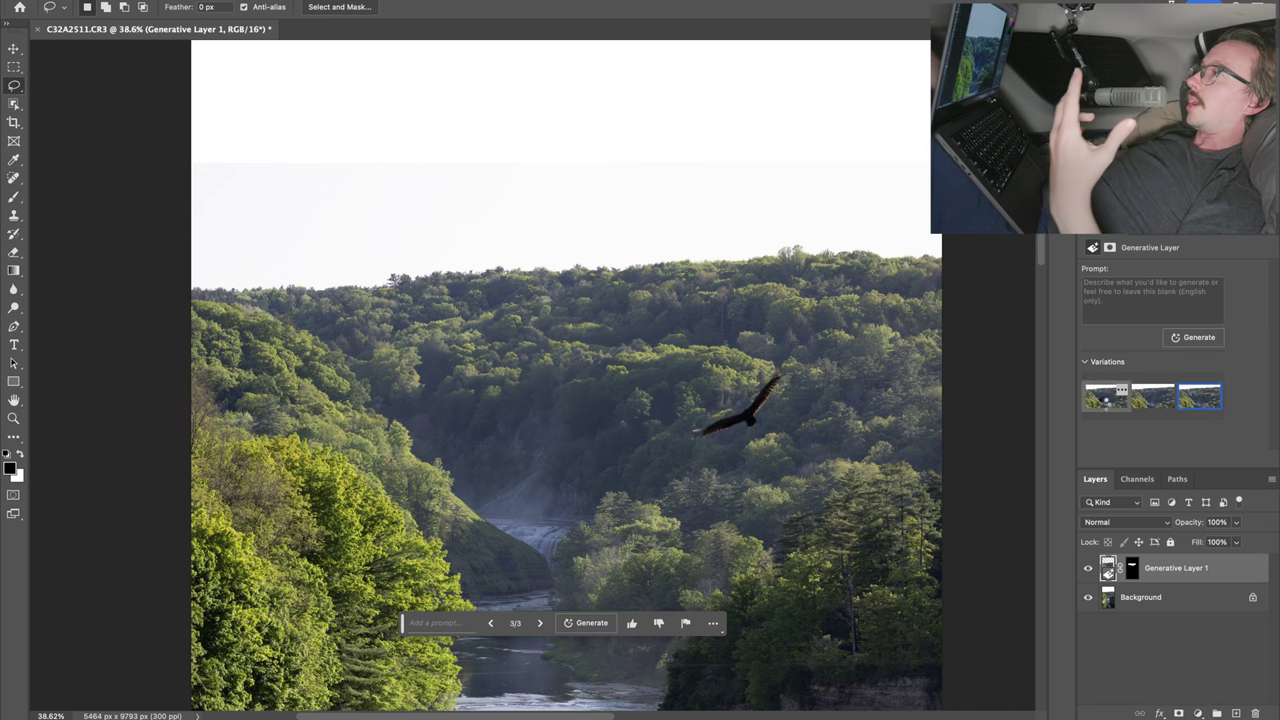
pyautogui.click(1104, 398)
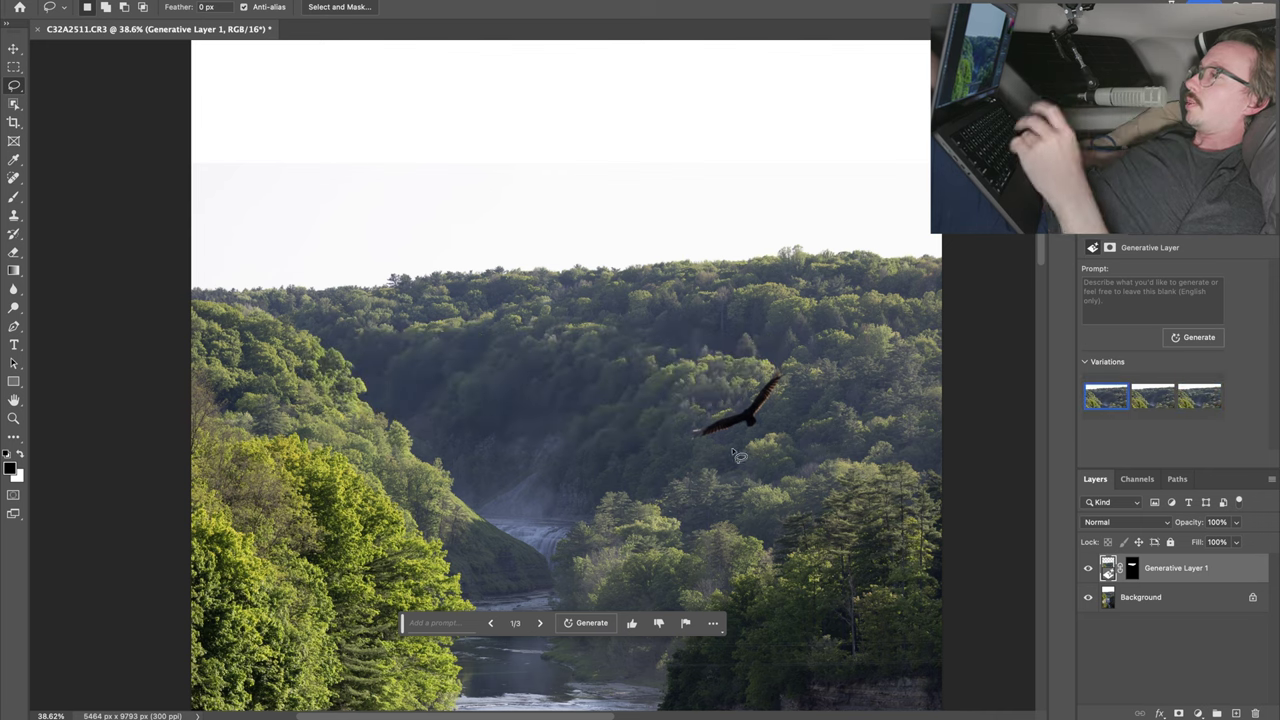
# Compare the bridge-removal layer on and off, examining the generated trees and the area around the bird up close.
pyautogui.click(1088, 569)
pyautogui.click(1088, 569)
pyautogui.click(1088, 569)
pyautogui.click(1088, 569)
pyautogui.moveTo(701, 379)
pyautogui.mouseDown()
pyautogui.moveTo(740, 390)
pyautogui.moveTo(700, 379)
pyautogui.moveTo(766, 387)
pyautogui.mouseUp()
pyautogui.click(720, 380)
pyautogui.press('z')
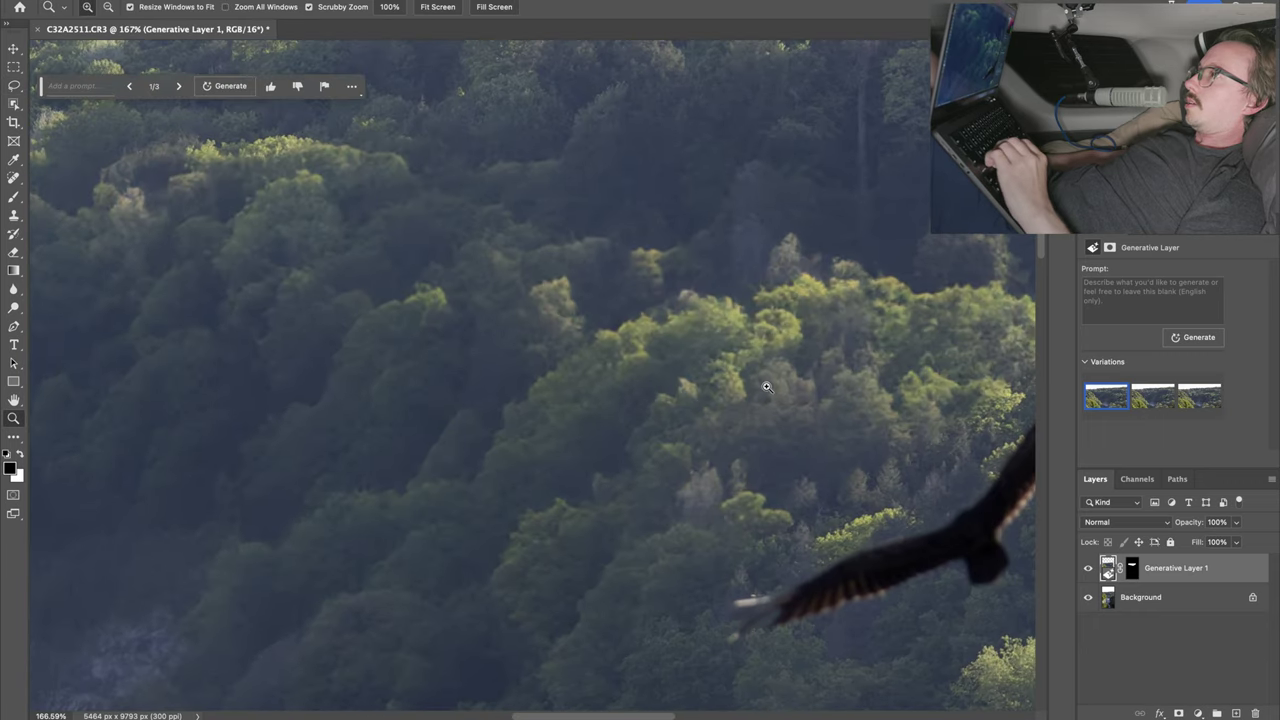
pyautogui.click(1089, 568)
pyautogui.click(1089, 568)
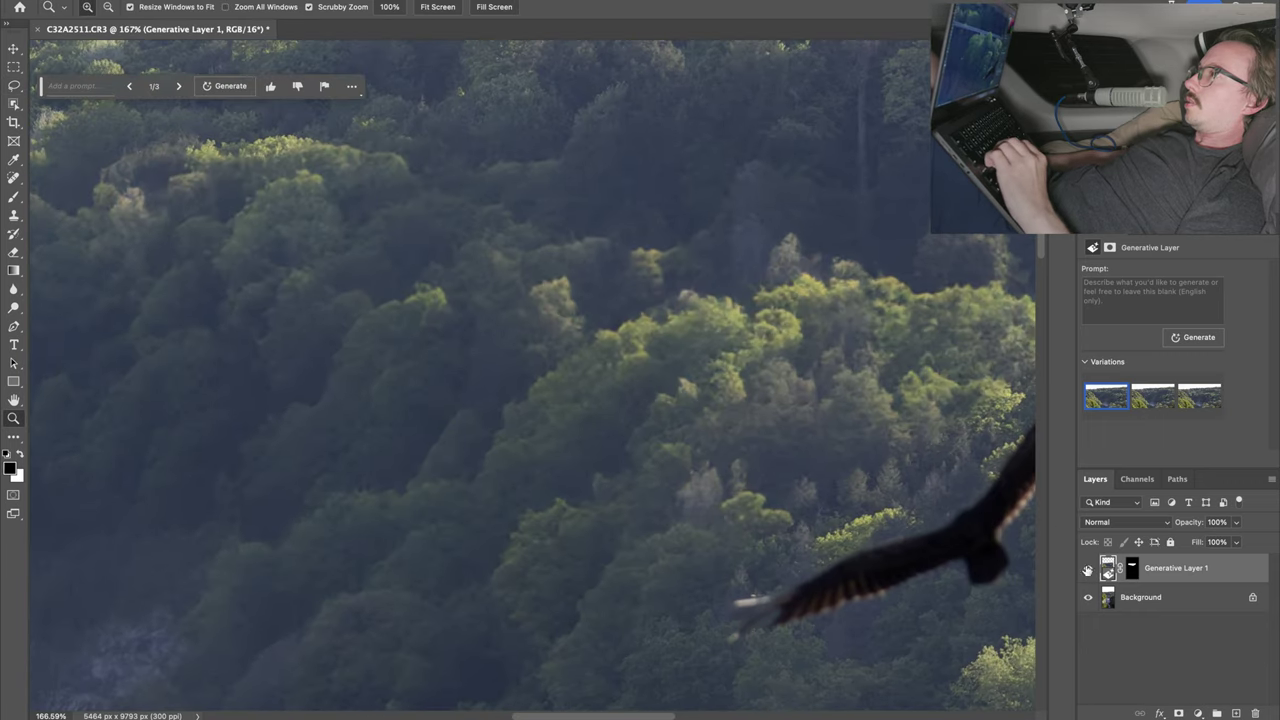
pyautogui.moveTo(830, 498); pyautogui.dragTo(727, 369)
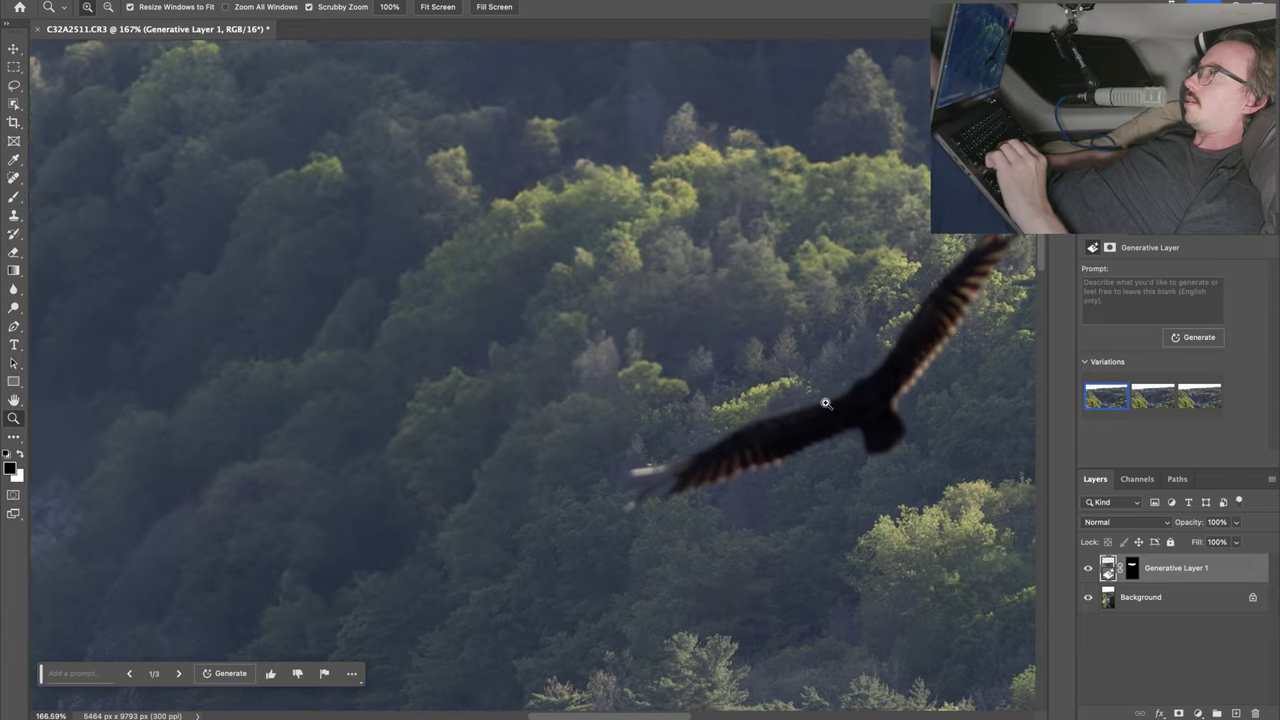
pyautogui.moveTo(1122, 358); pyautogui.dragTo(897, 526)
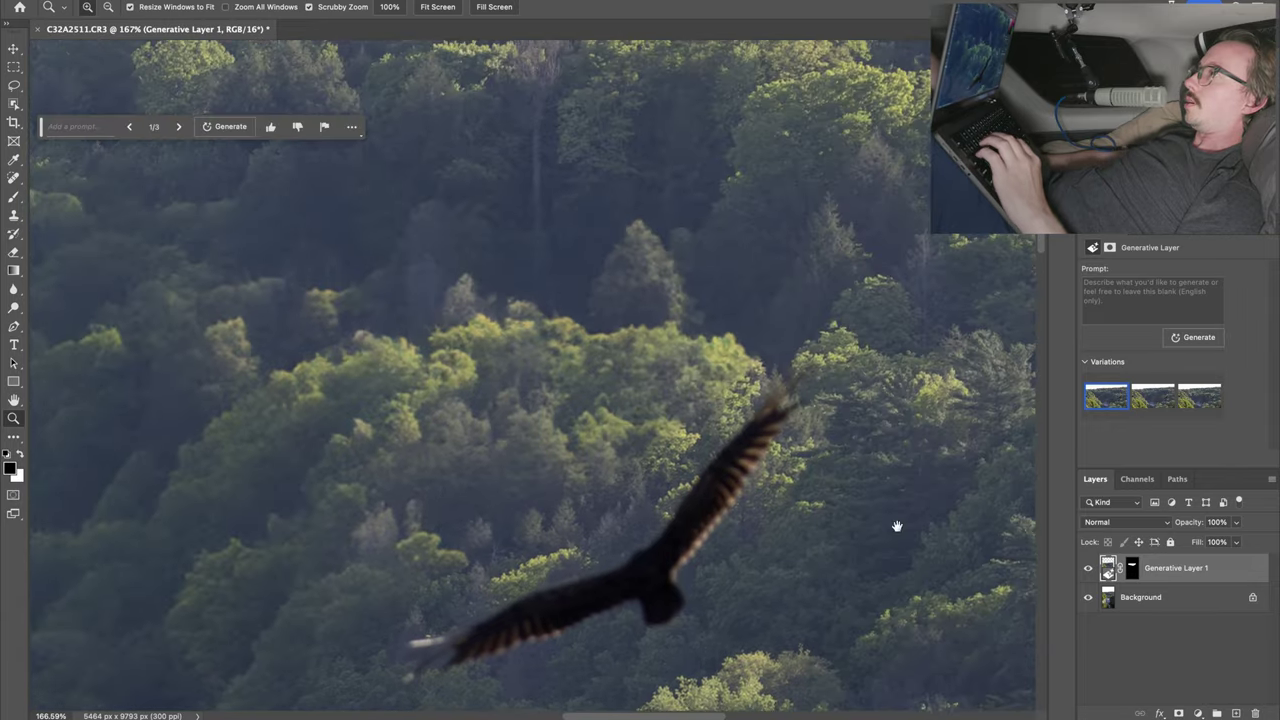
pyautogui.click(1089, 568)
pyautogui.click(1089, 568)
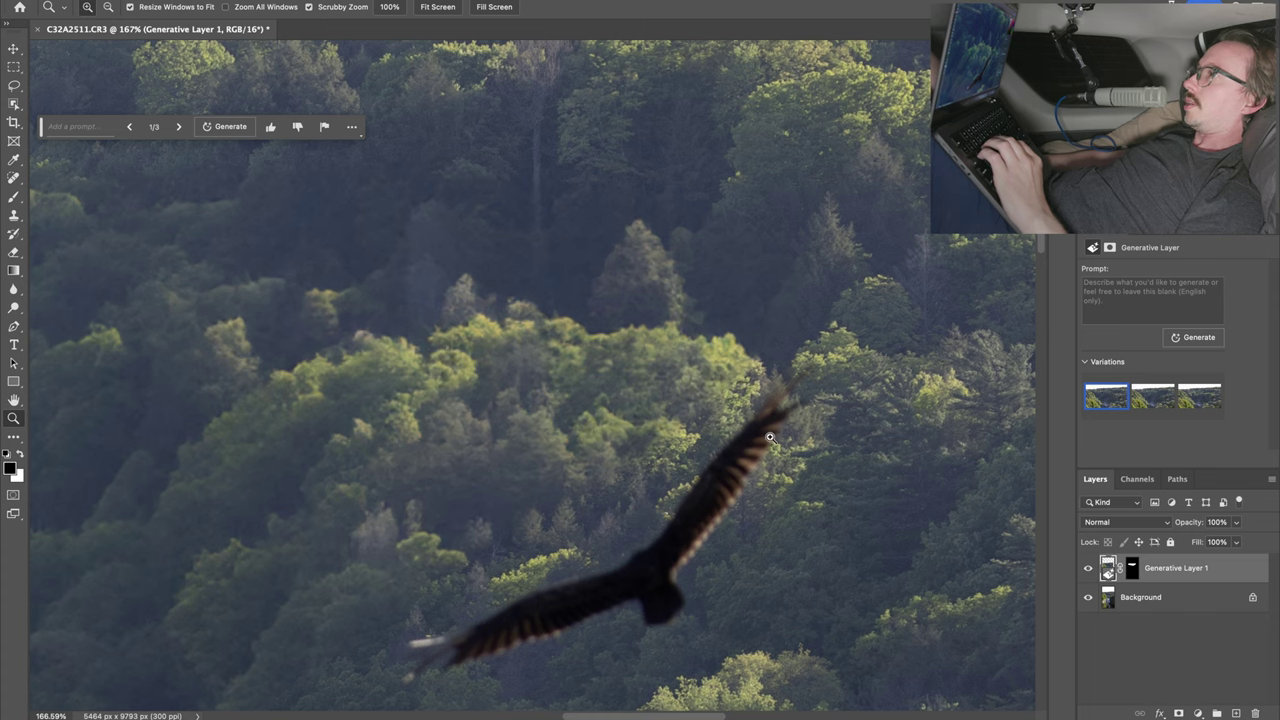
pyautogui.scroll(-5, 770, 437)
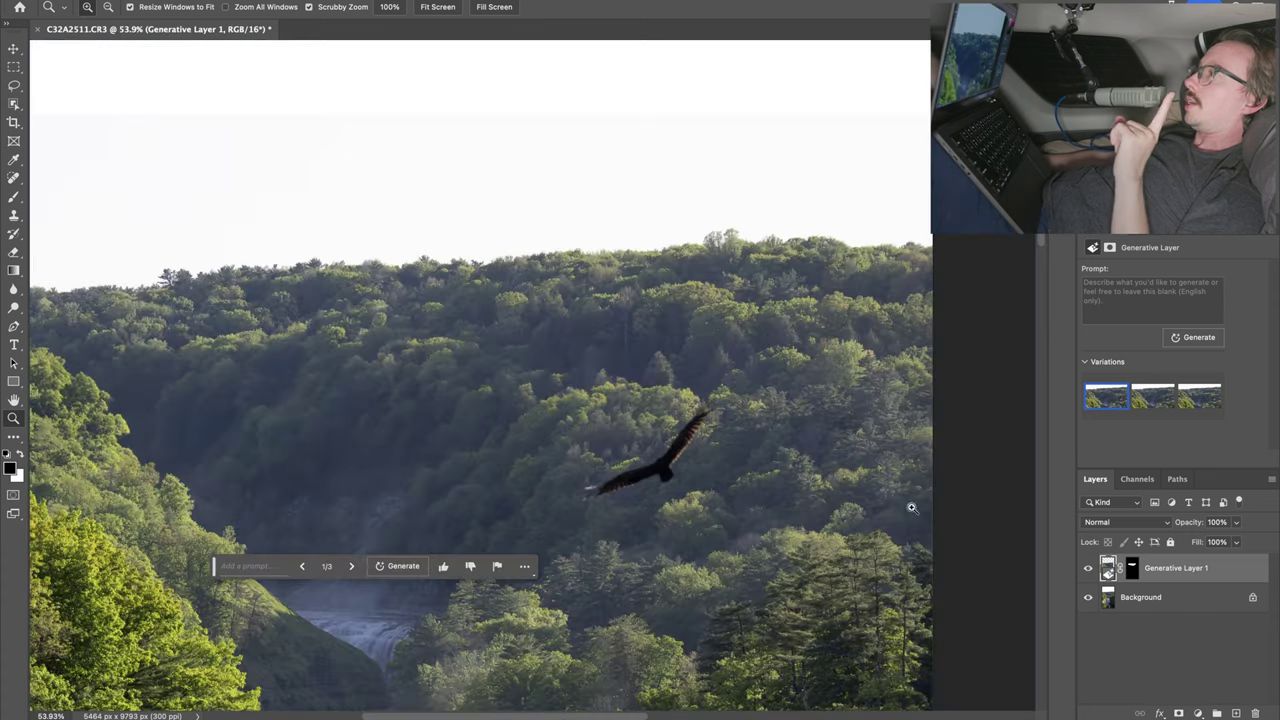
# Reload the bridge selection to check its edge against the bird, clear it, and delete the bridge-removal layer.
pyautogui.hotkey('ctrl', 'shift', 'd')
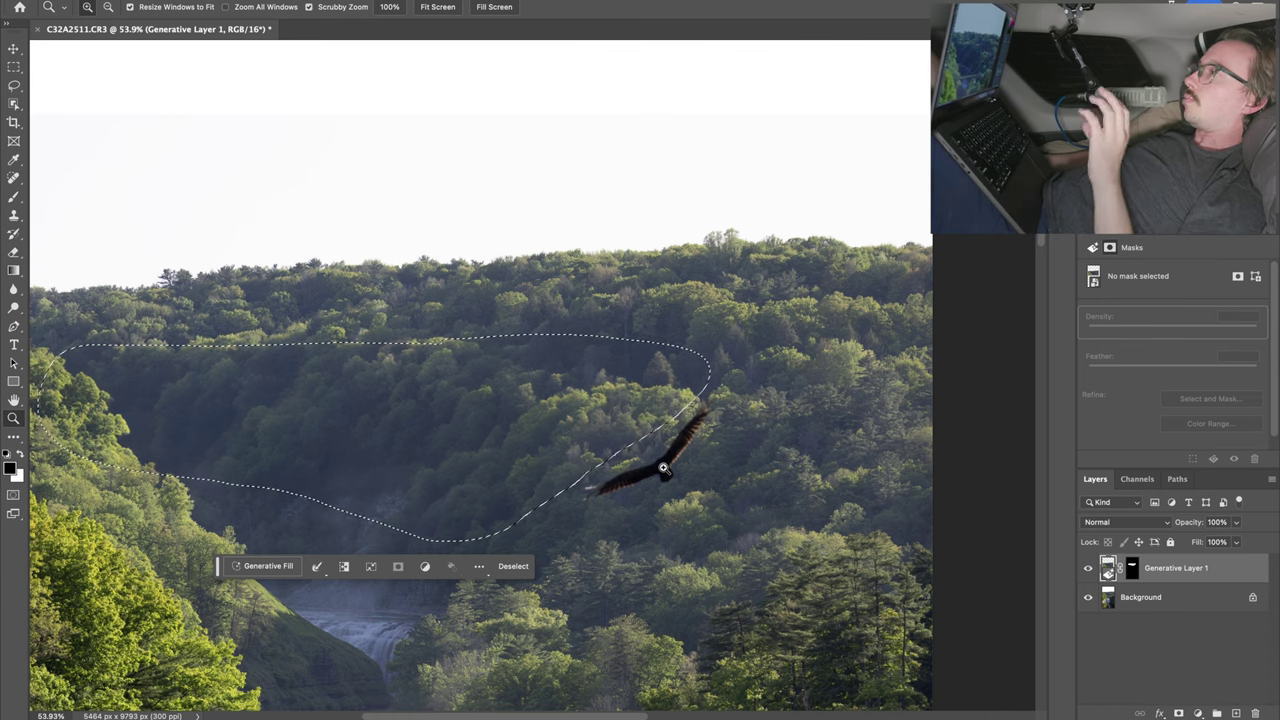
pyautogui.press('super+d')
pyautogui.moveTo(621, 432); pyautogui.dragTo(647, 418)
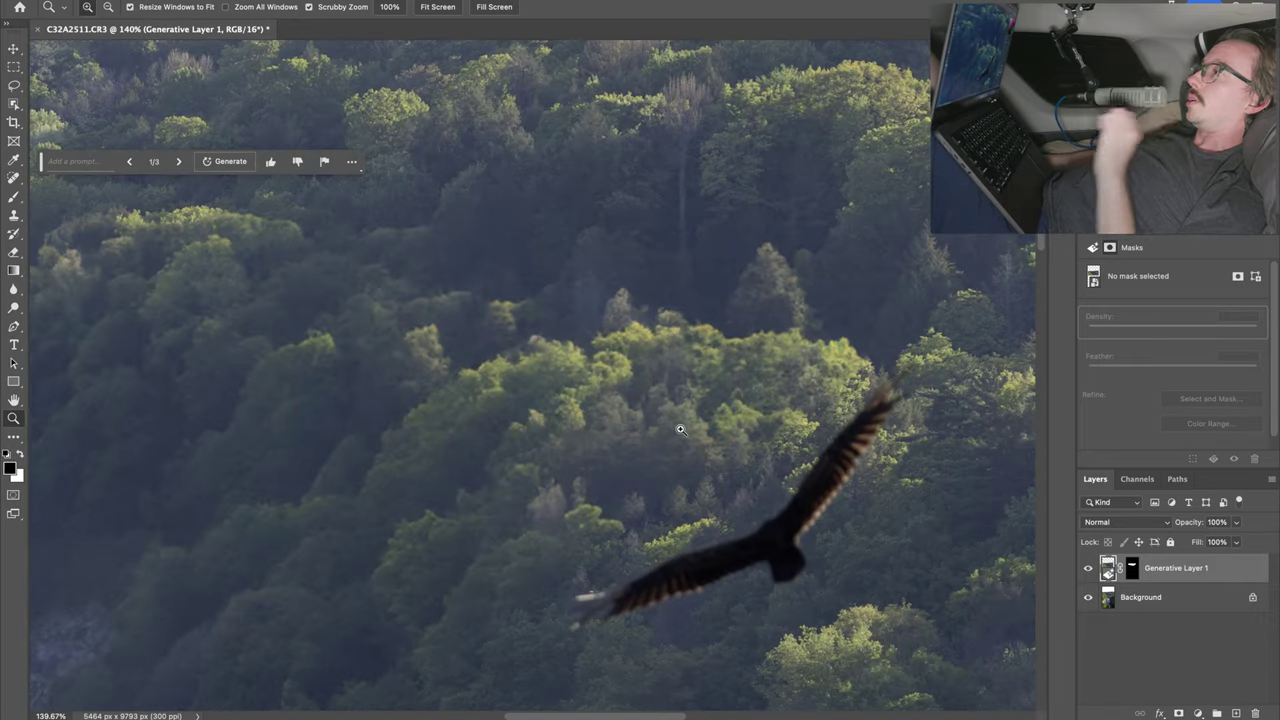
pyautogui.scroll(-5, 423, 426)
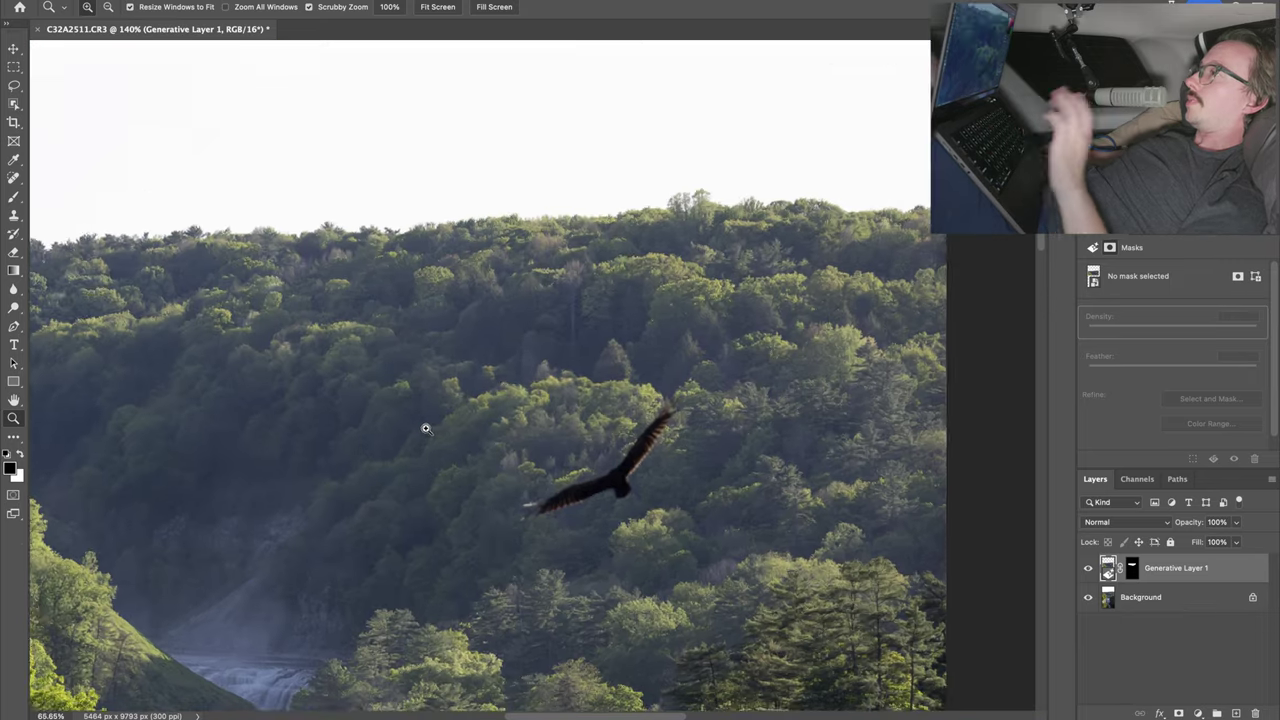
pyautogui.scroll(-2, 448, 431)
pyautogui.press('Delete')
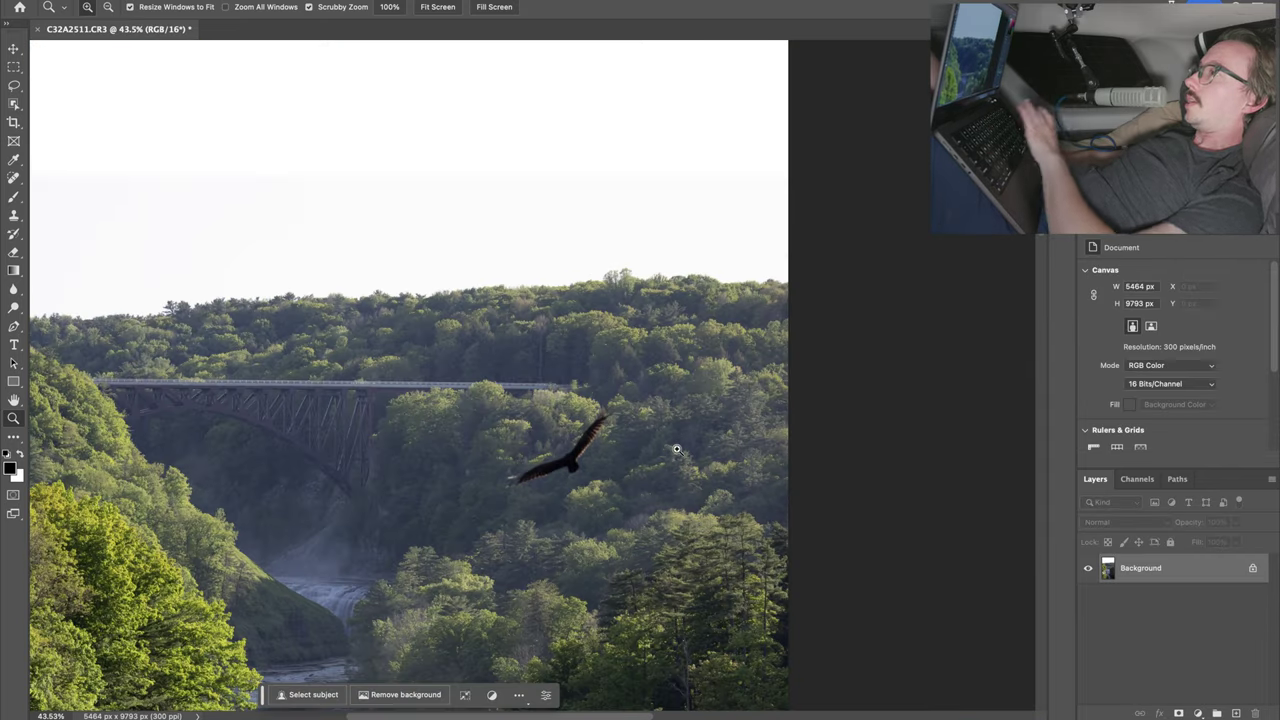
# Lasso the flying bird and try to remove it using Generative Fill with a blank prompt.
pyautogui.press('l')
pyautogui.moveTo(565, 444); pyautogui.dragTo(533, 463)
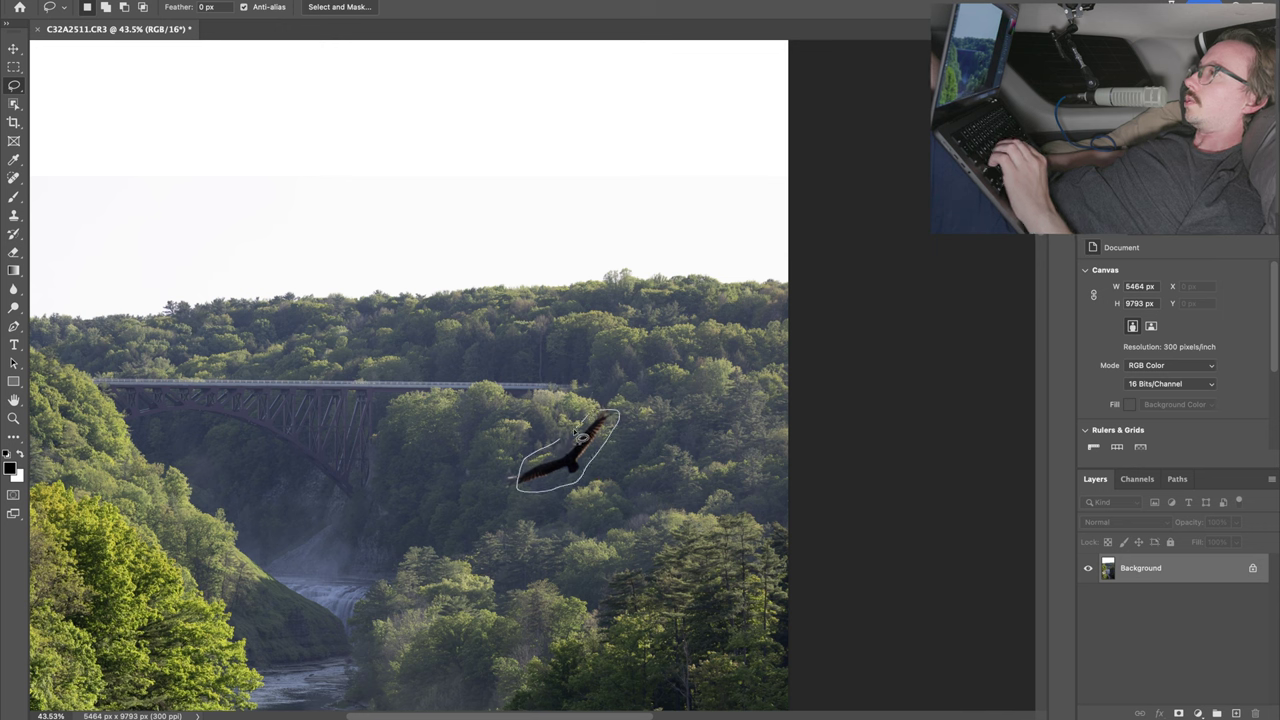
pyautogui.moveTo(585, 434); pyautogui.dragTo(586, 431)
pyautogui.click(474, 515)
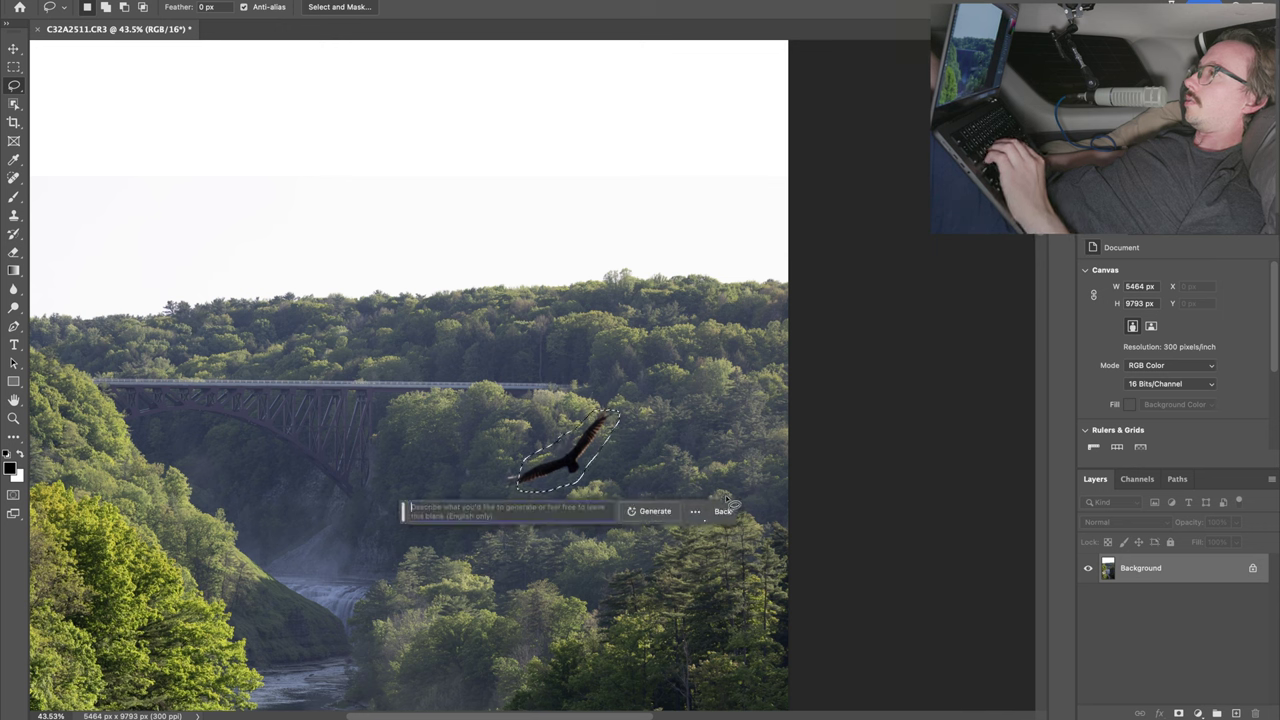
pyautogui.press('Return')
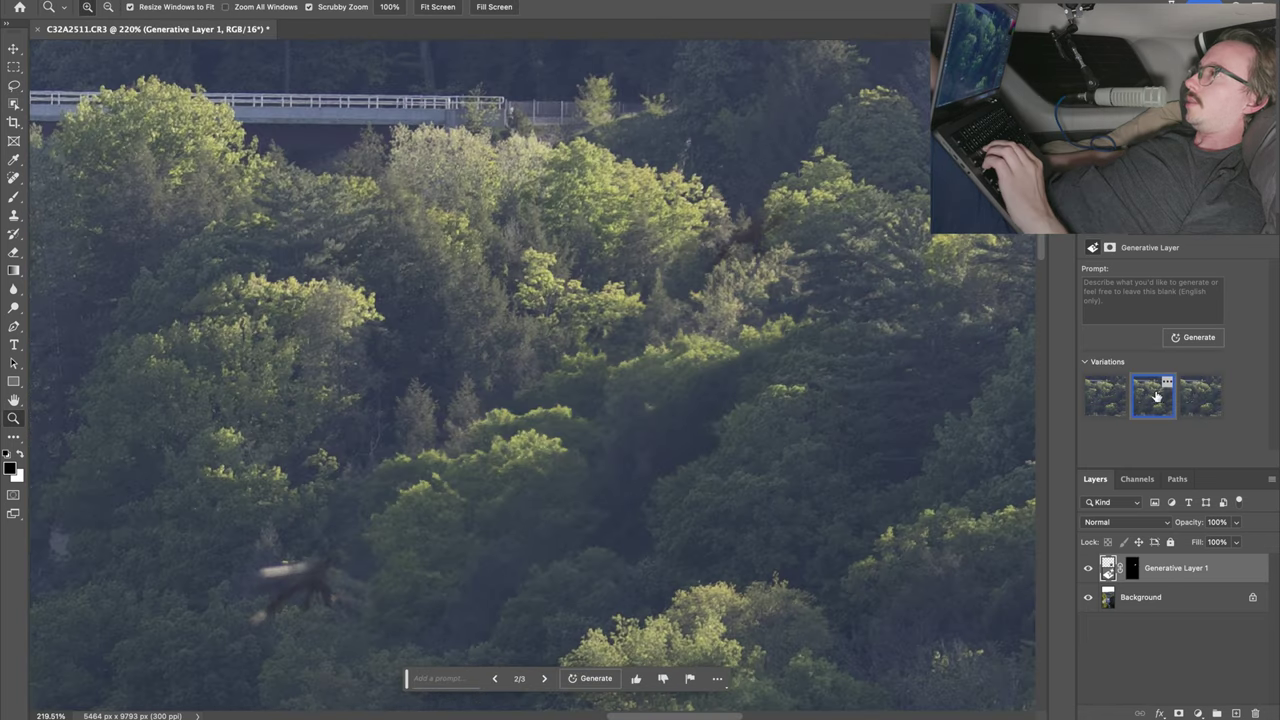
# Compare the bird-removal variations with the original photo, and discard the generative layer.
pyautogui.click(1200, 396)
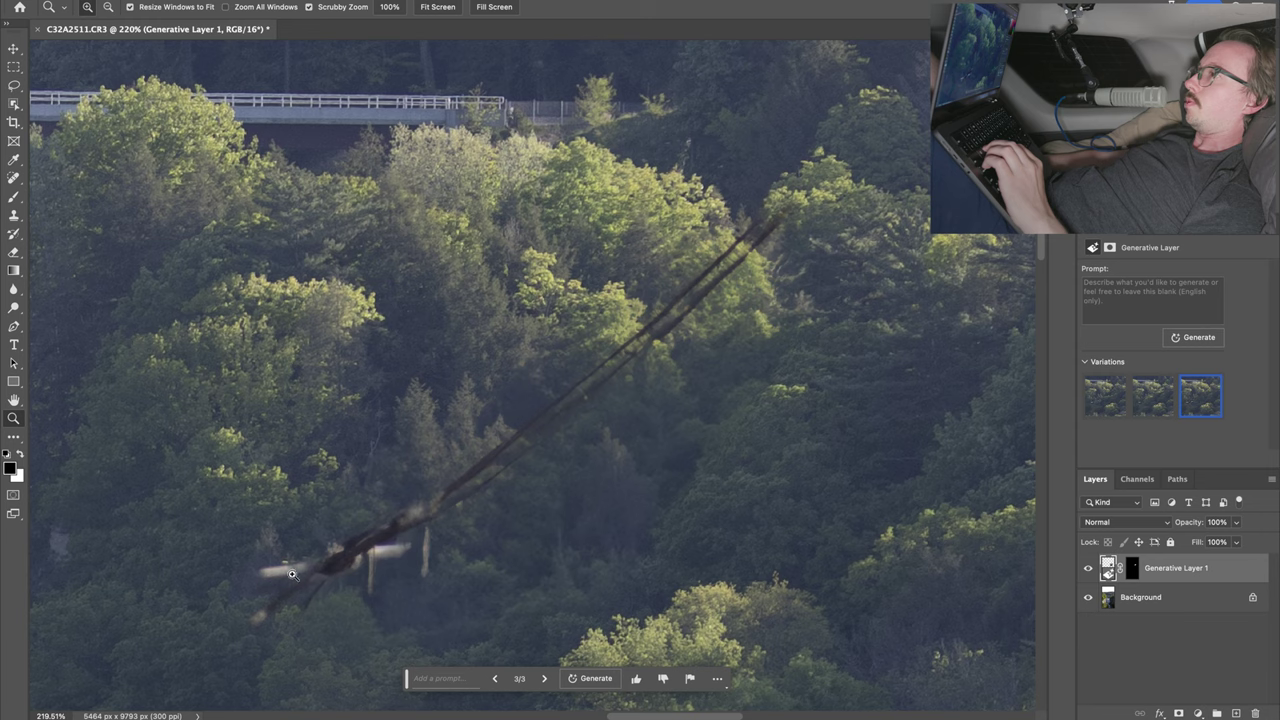
pyautogui.moveTo(645, 350); pyautogui.dragTo(1051, 535)
pyautogui.click(1096, 567)
pyautogui.click(1096, 567)
pyautogui.click(1096, 567)
pyautogui.click(1096, 567)
pyautogui.click(1096, 567)
pyautogui.click(1096, 567)
pyautogui.moveTo(794, 414); pyautogui.dragTo(748, 420)
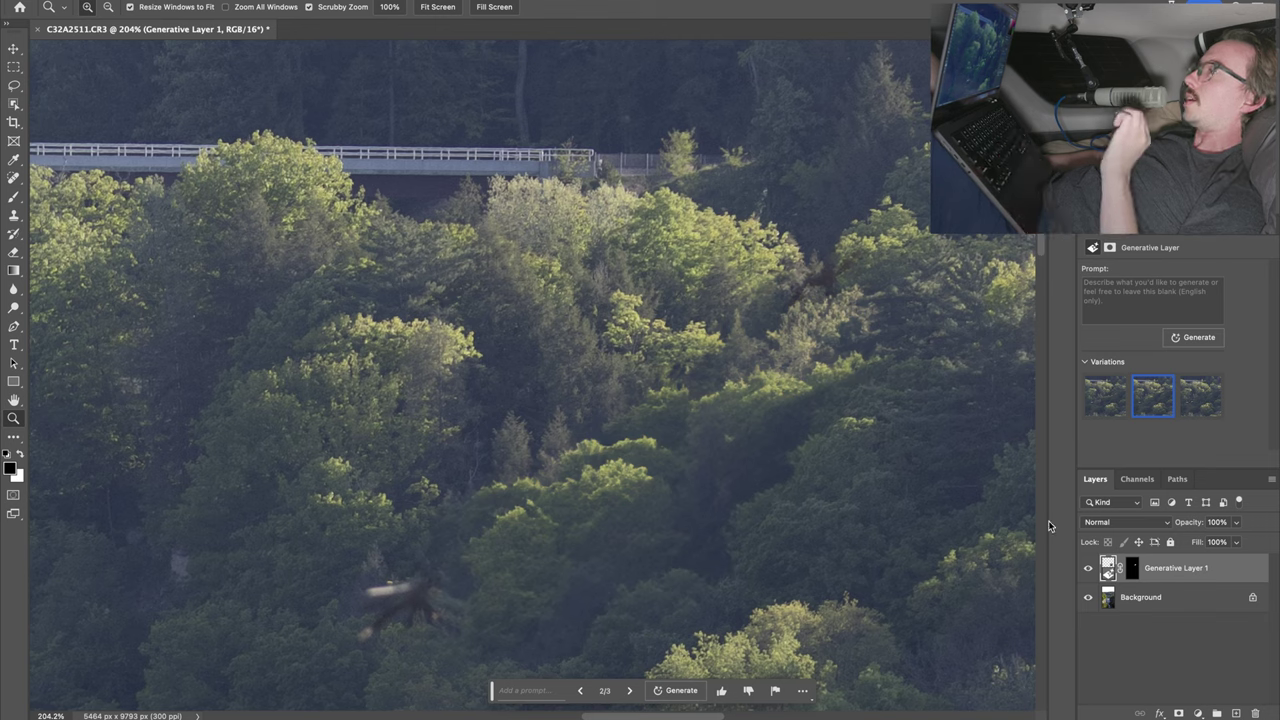
pyautogui.press('super+z')
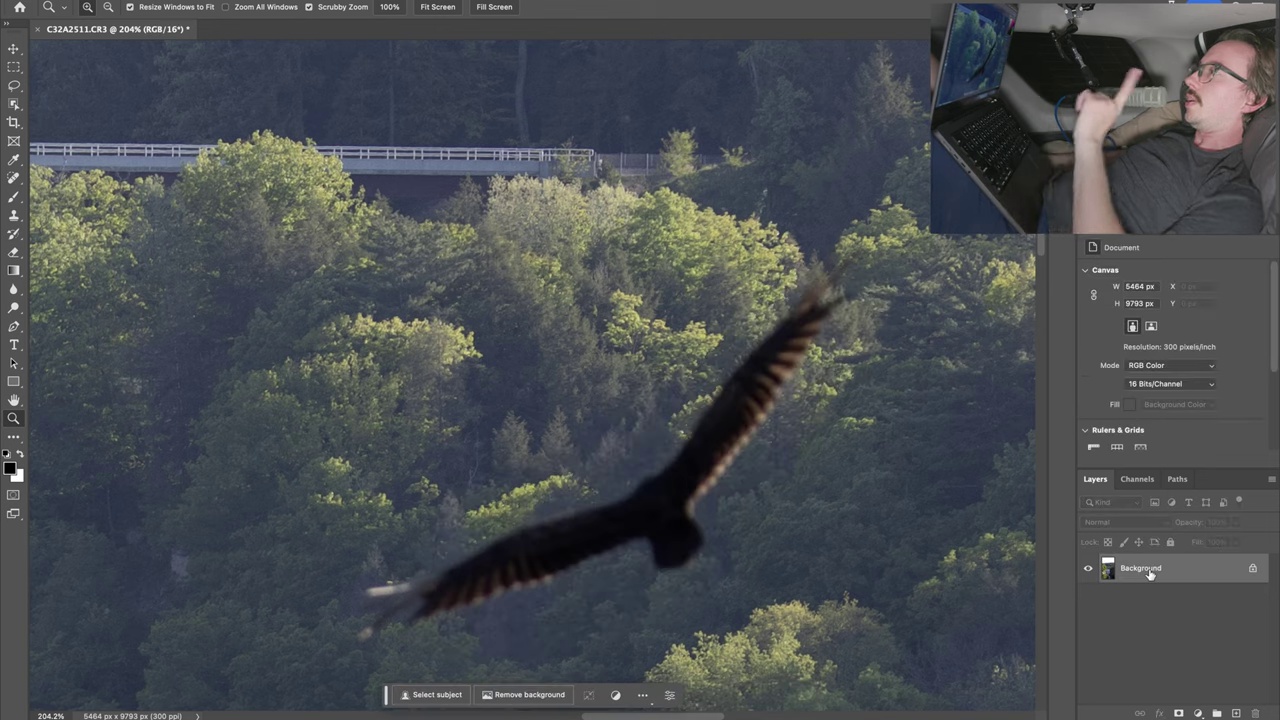
# Duplicate the Background layer and draw a loose lasso selection around the flying bird on the copy.
pyautogui.scroll(-3, 797, 450)
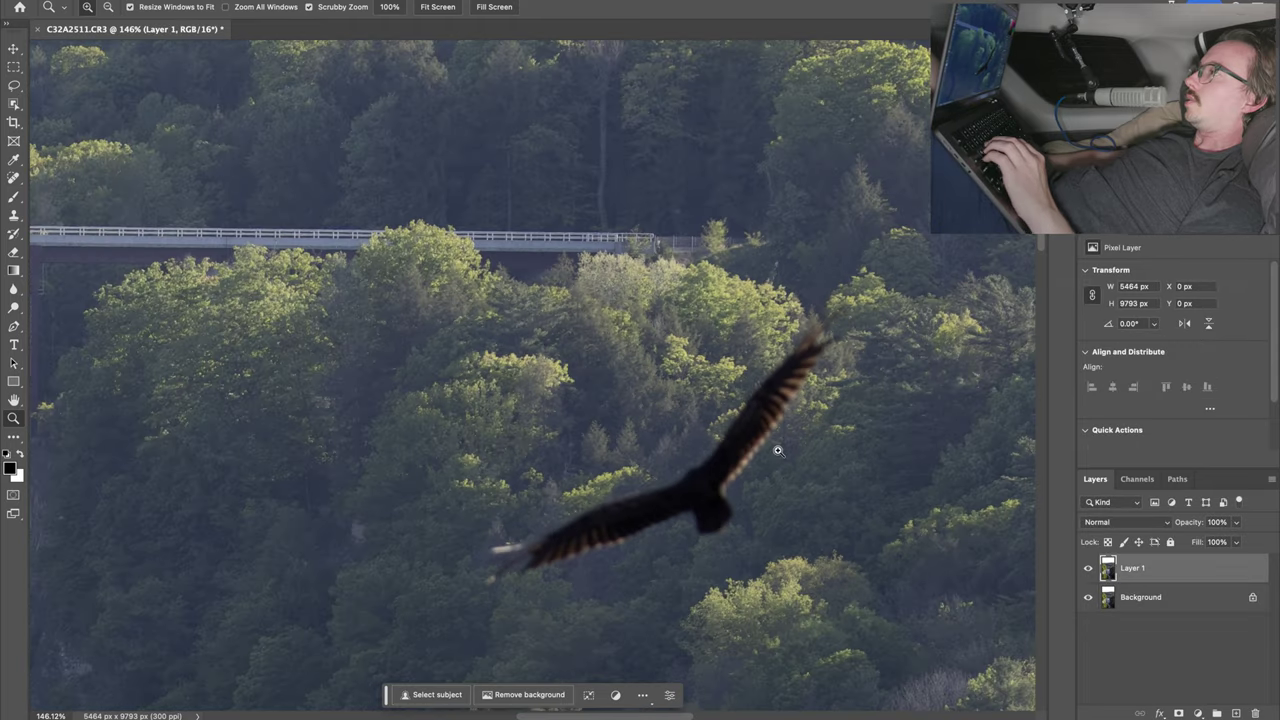
pyautogui.press('j')
pyautogui.press(']')
pyautogui.press(']')
pyautogui.press(']')
pyautogui.press(']')
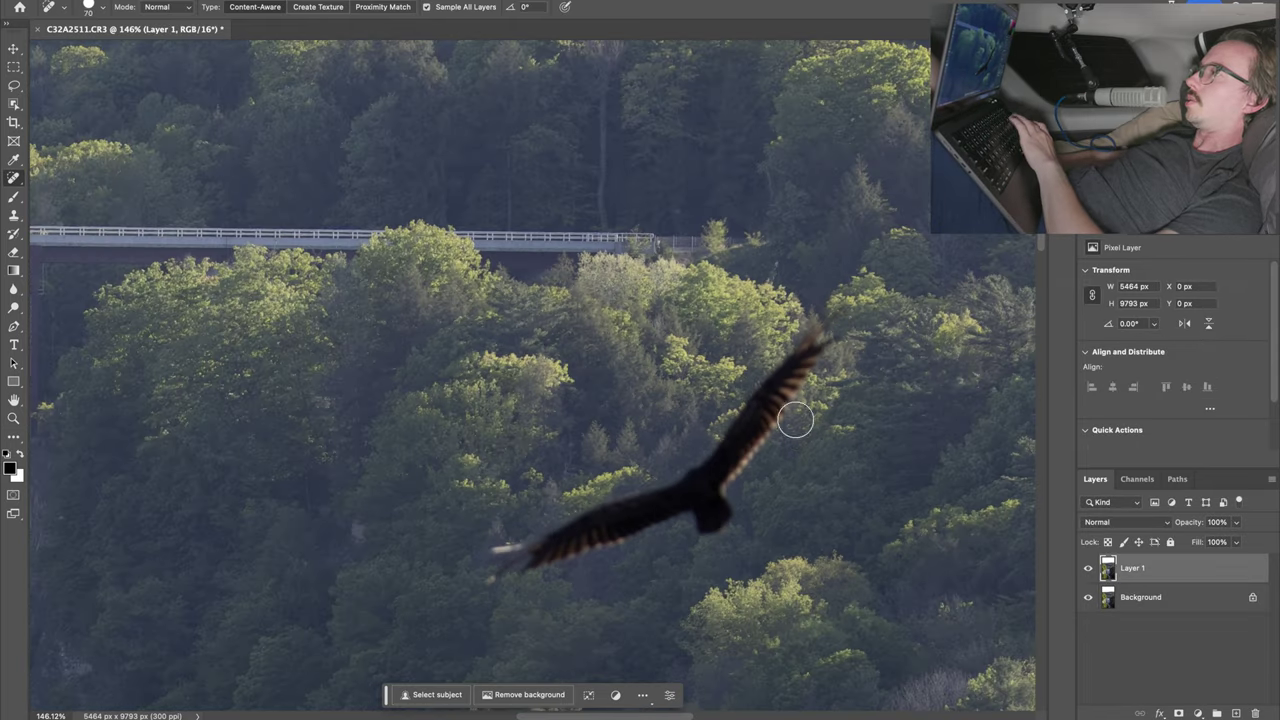
pyautogui.press('l')
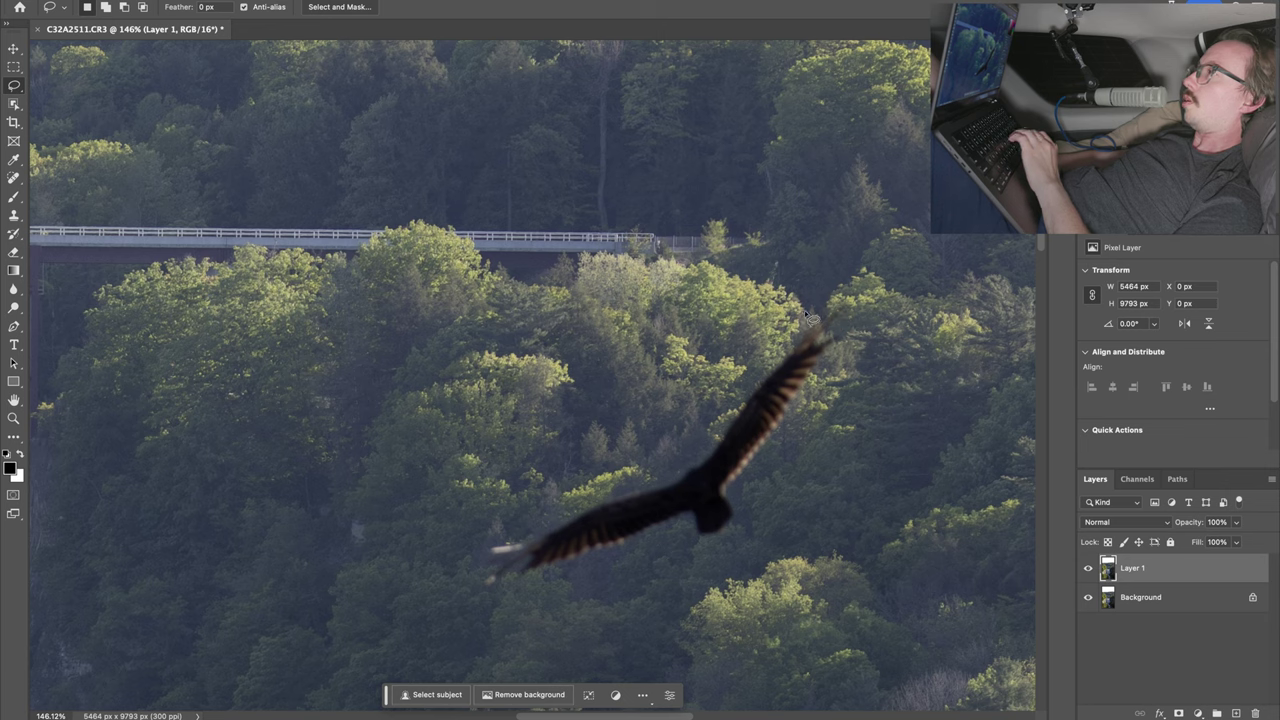
pyautogui.moveTo(799, 313); pyautogui.dragTo(568, 497)
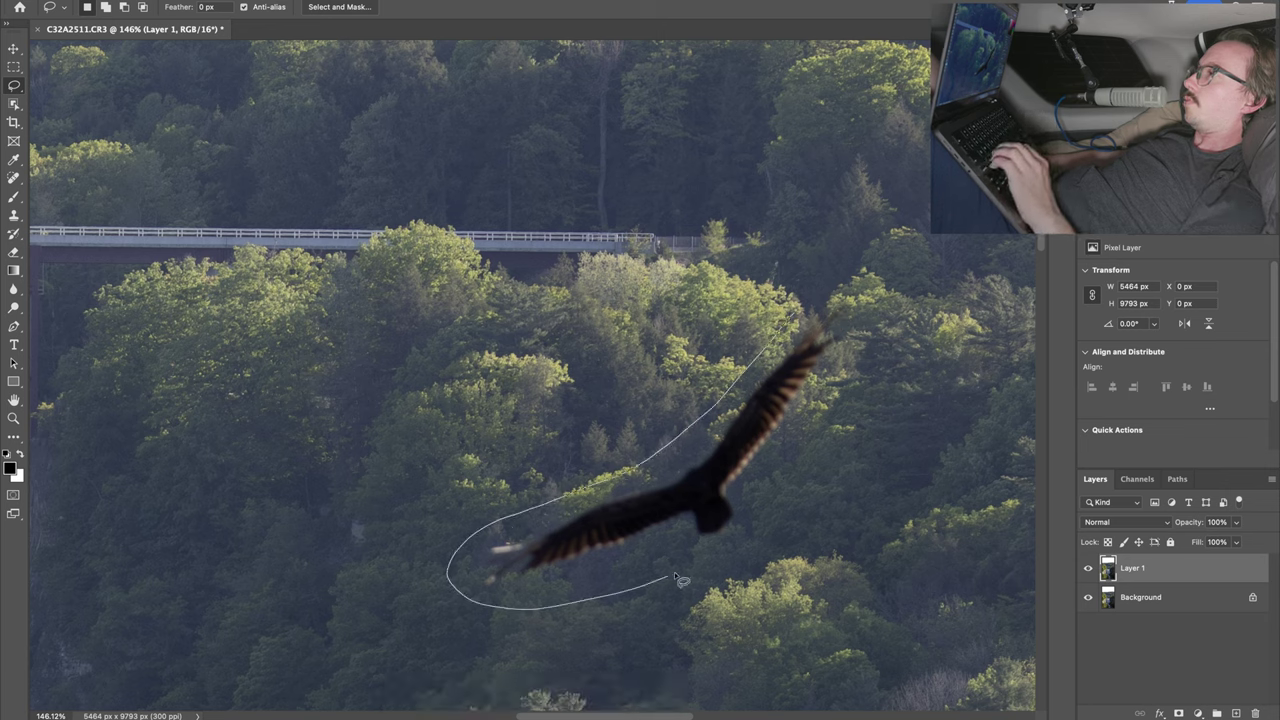
pyautogui.moveTo(818, 302); pyautogui.dragTo(816, 300)
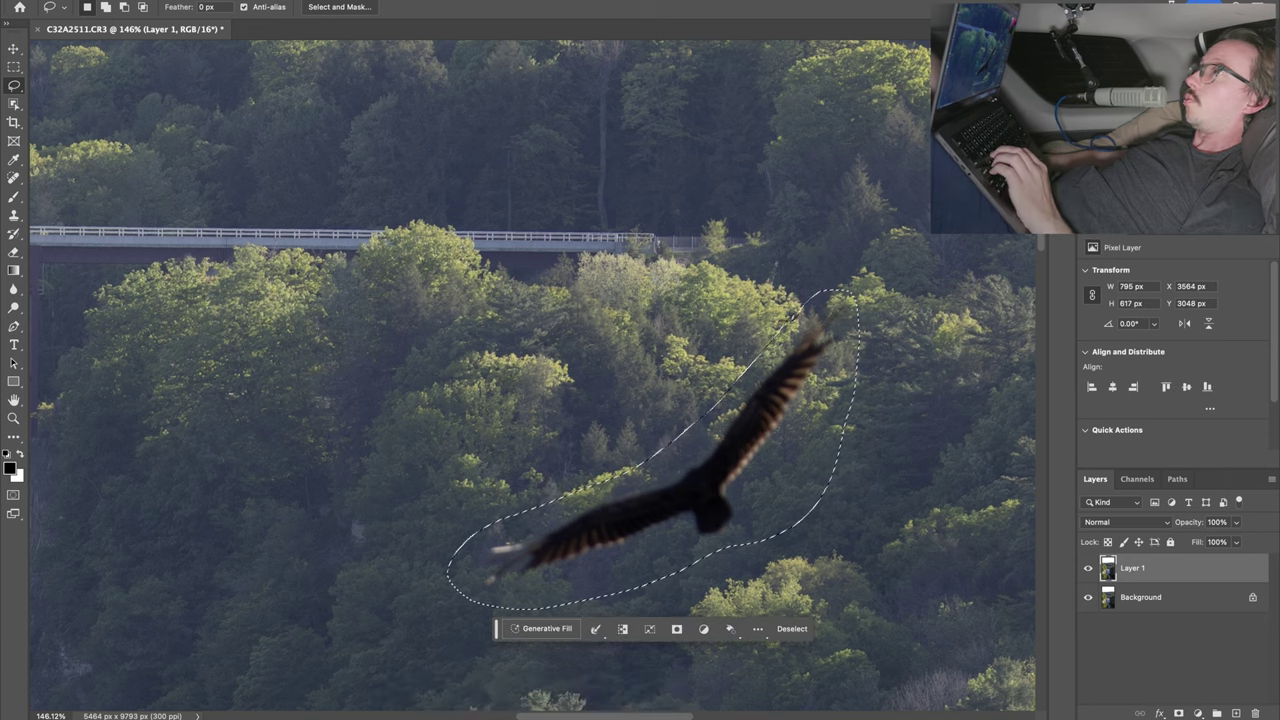
# Remove the bird using Content-Aware Fill with output to a new layer, and clear the selection.
pyautogui.click(170, 0)
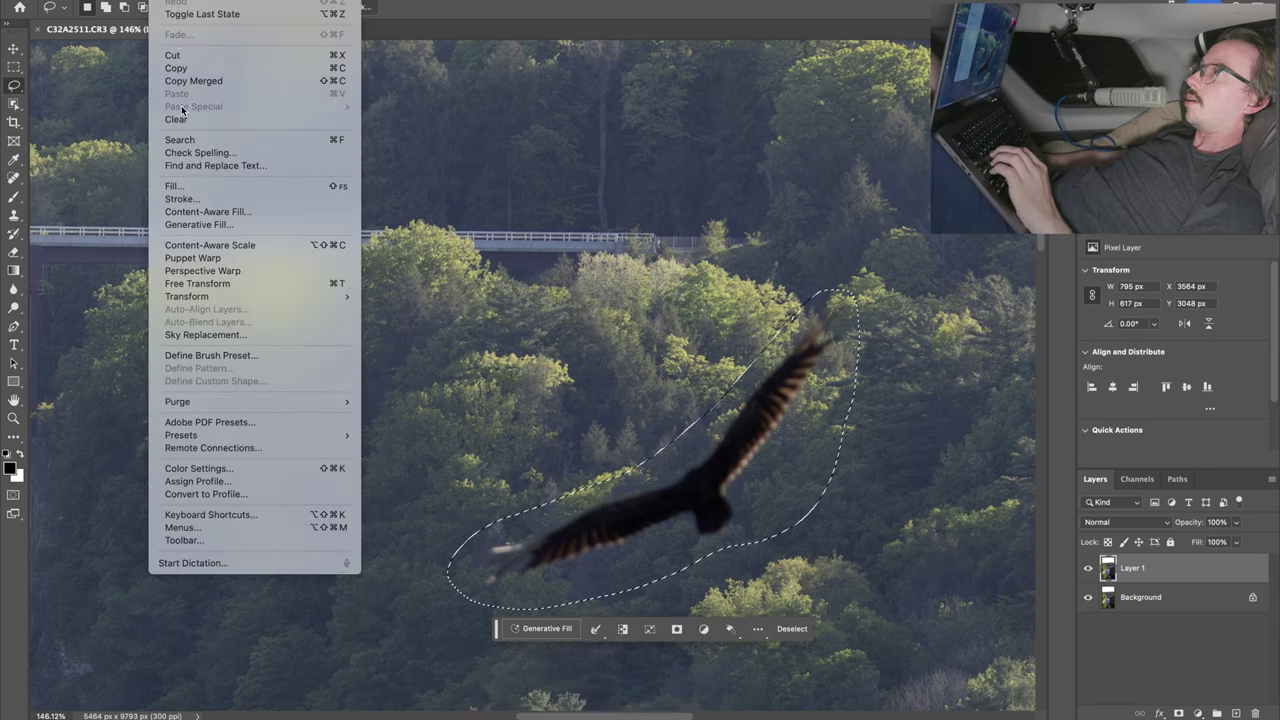
pyautogui.click(205, 211)
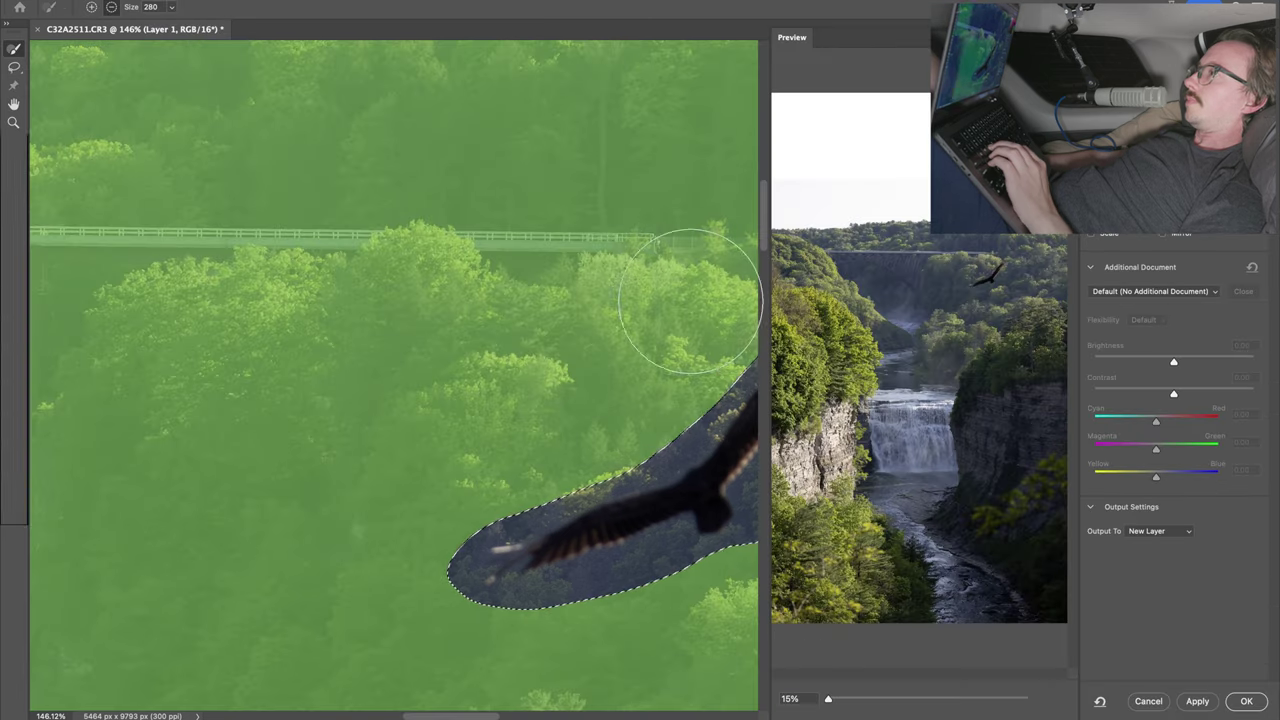
pyautogui.scroll(3, 790, 340)
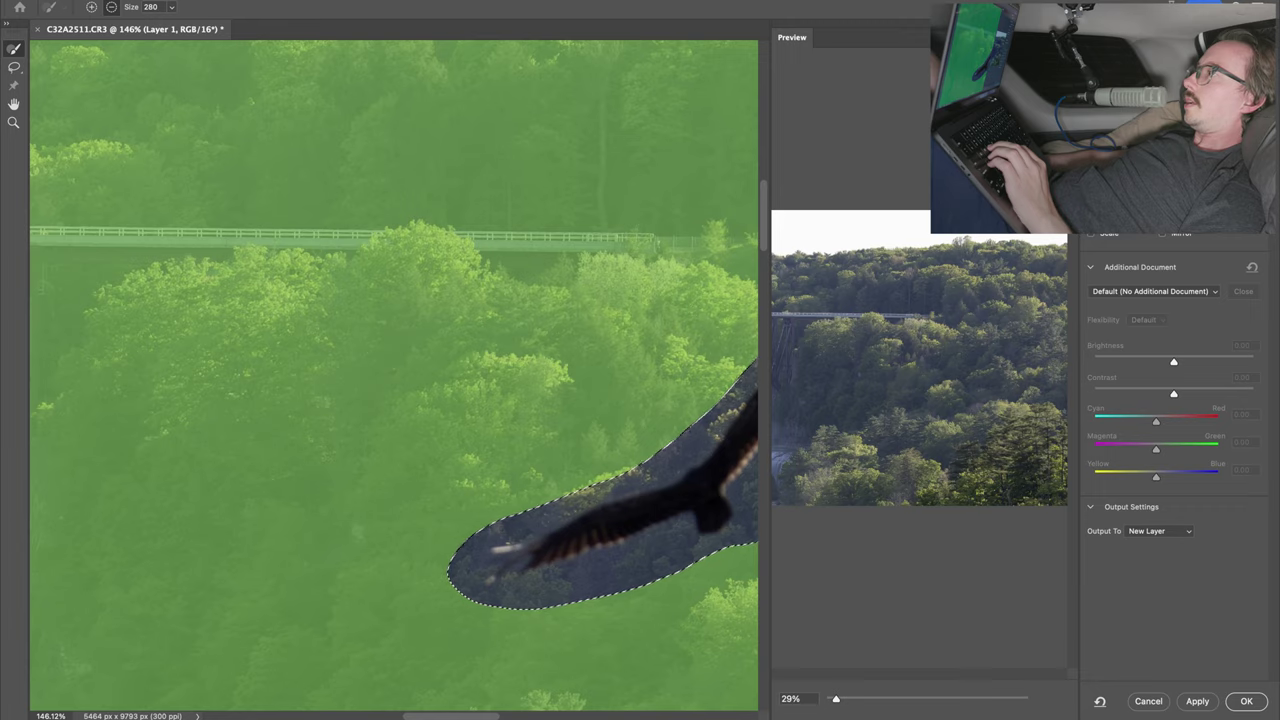
pyautogui.click(1246, 701)
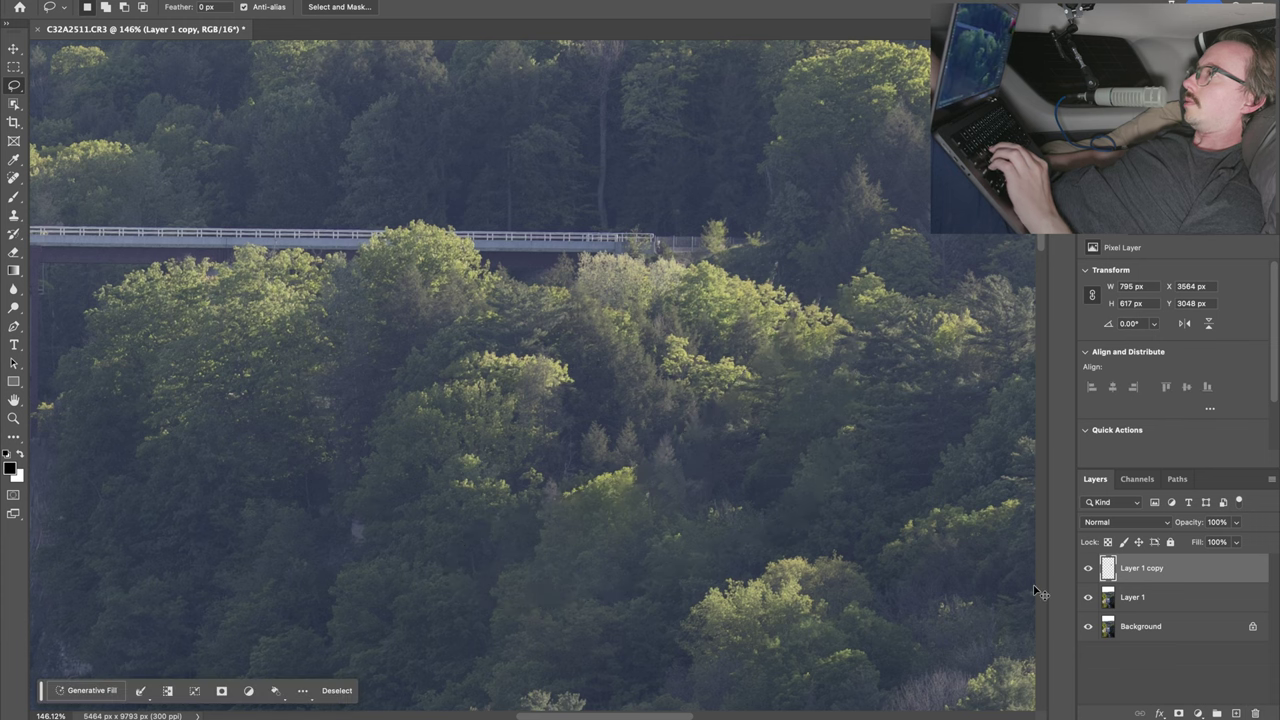
pyautogui.hotkey('ctrl', 'd')
# Examine the content-aware patch in the trees up close and compare it with the original bird by toggling the fill layer.
pyautogui.press('z')
pyautogui.moveTo(760, 500)
pyautogui.mouseDown()
pyautogui.moveTo(878, 473)
pyautogui.moveTo(757, 466)
pyautogui.mouseUp()
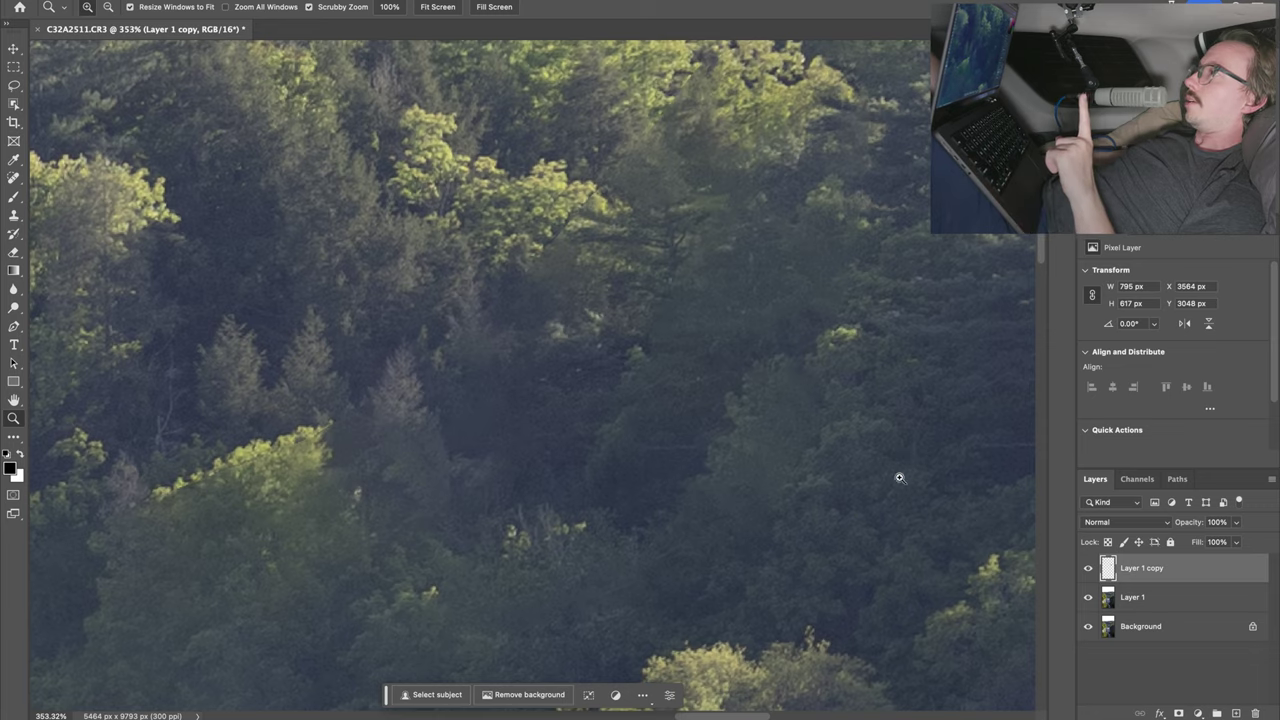
pyautogui.moveTo(911, 480); pyautogui.dragTo(860, 477)
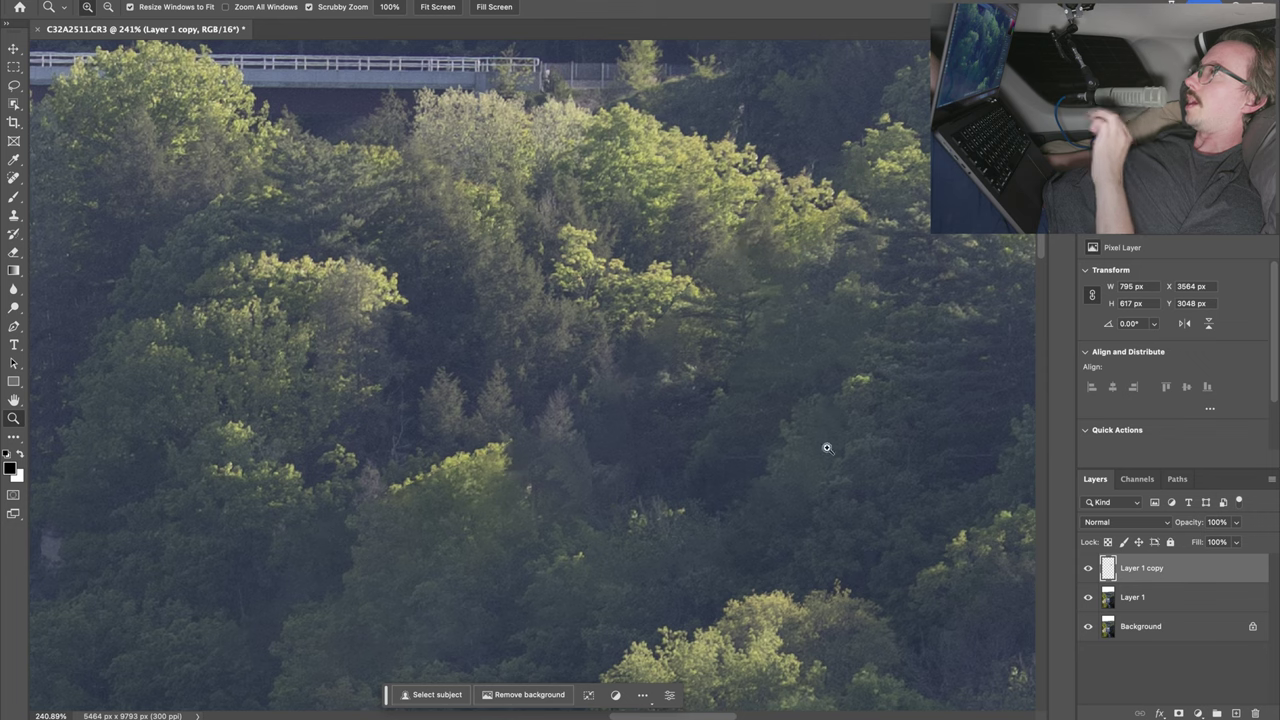
pyautogui.click(1088, 569)
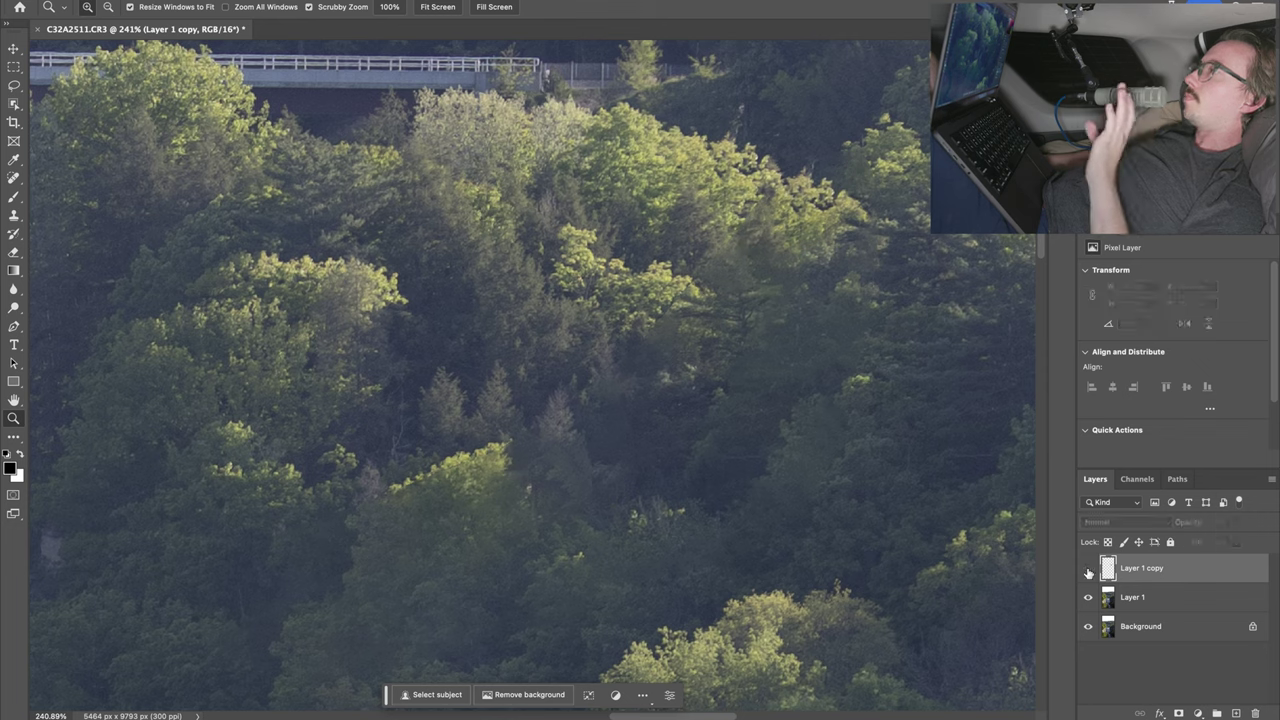
pyautogui.click(1089, 570)
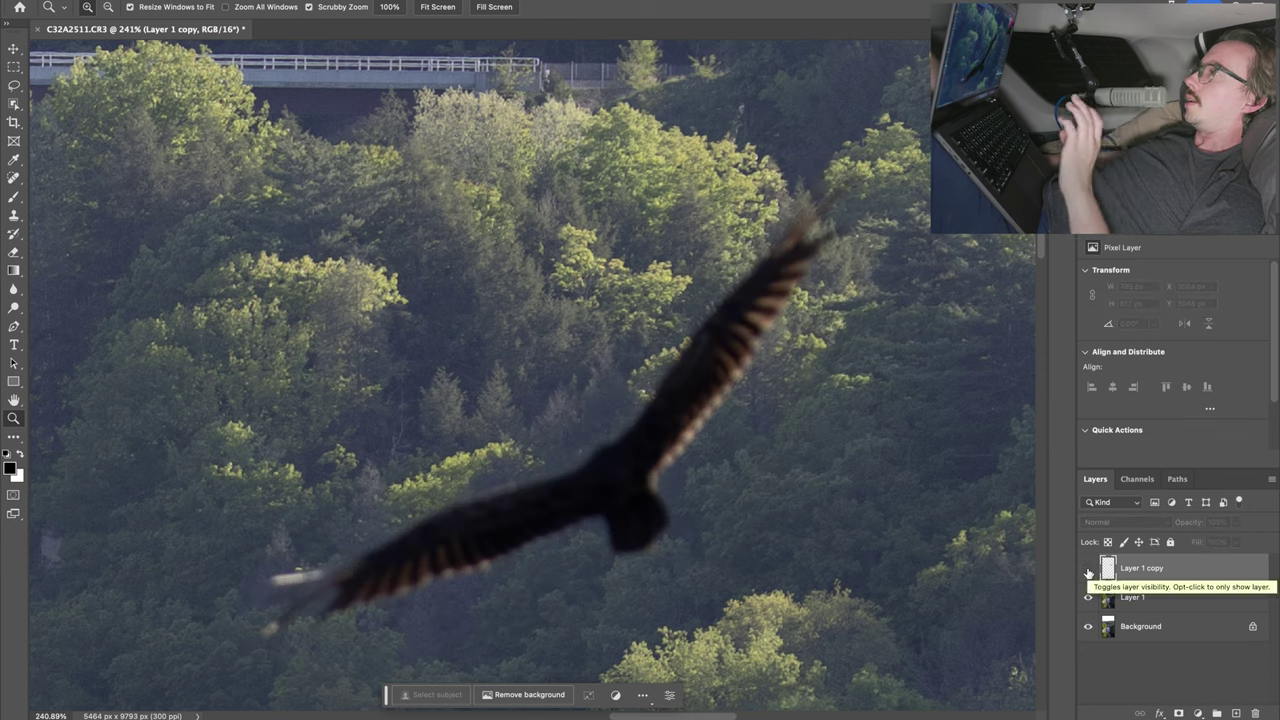
pyautogui.click(1089, 570)
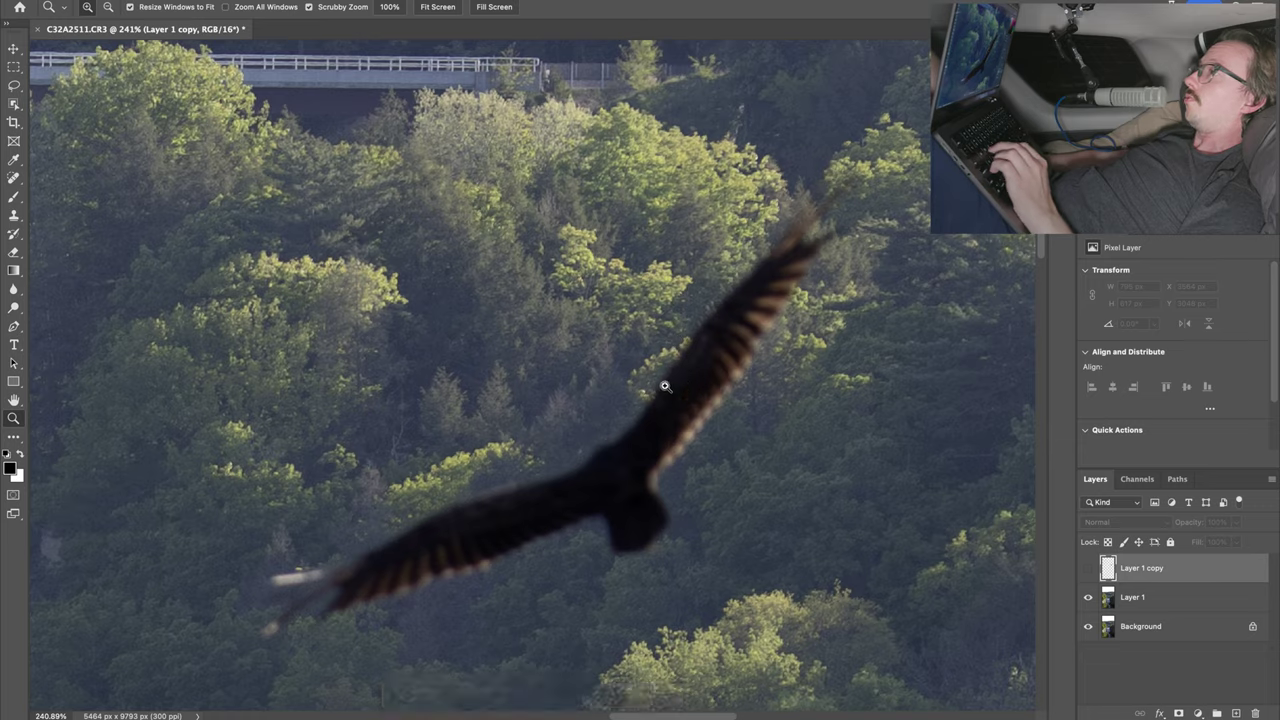
pyautogui.scroll(-5, 664, 386)
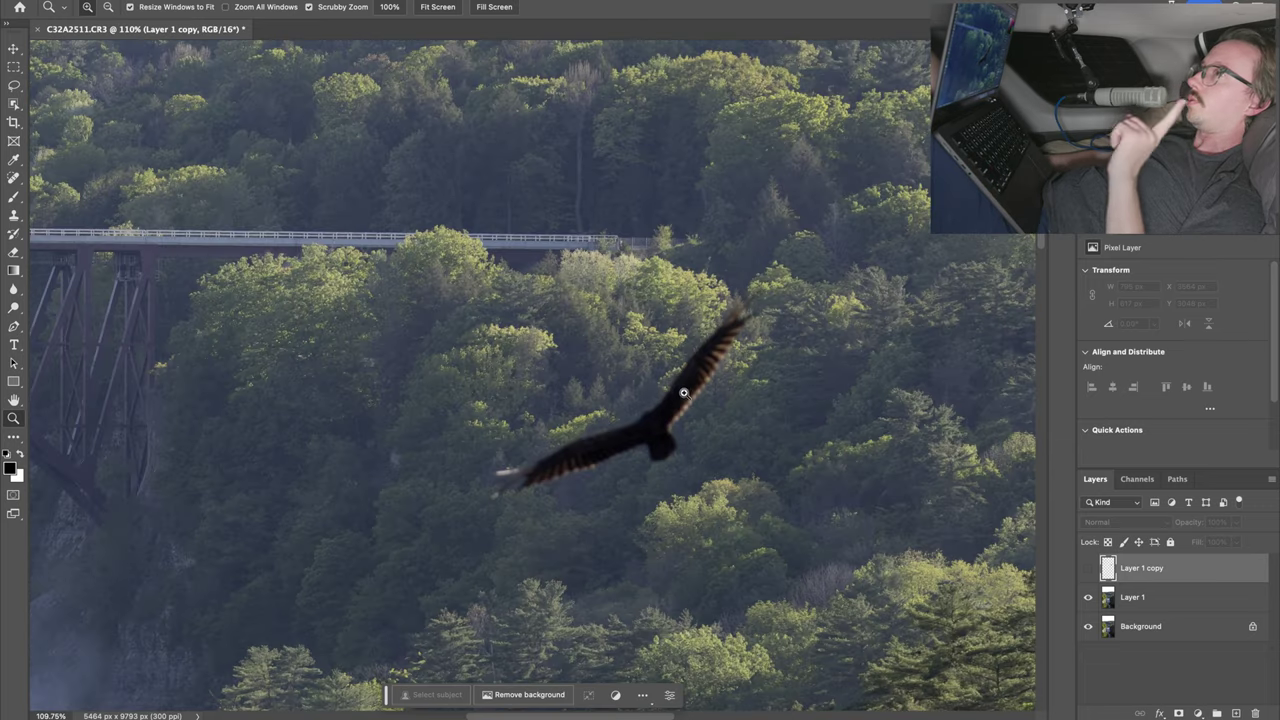
# Open the wedding photo C32A2224.CR3 from the recent files, keeping its raw settings unchanged.
pyautogui.click(601, 280)
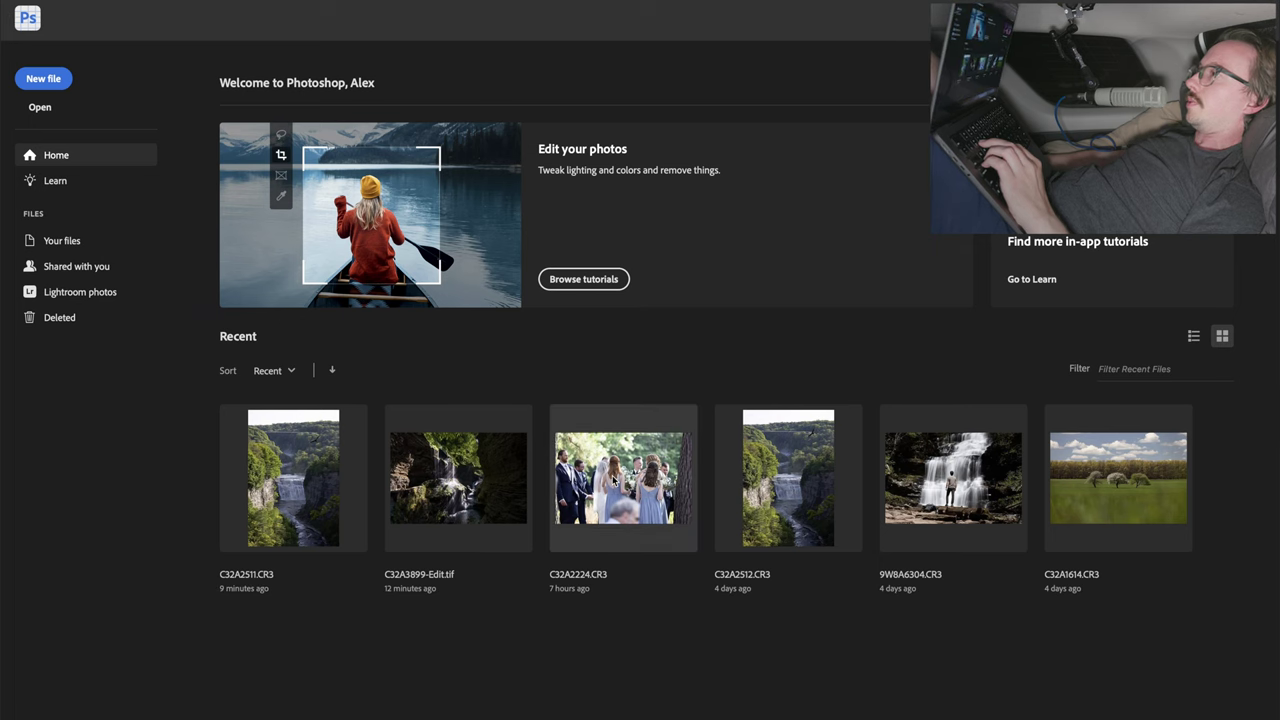
pyautogui.click(613, 477)
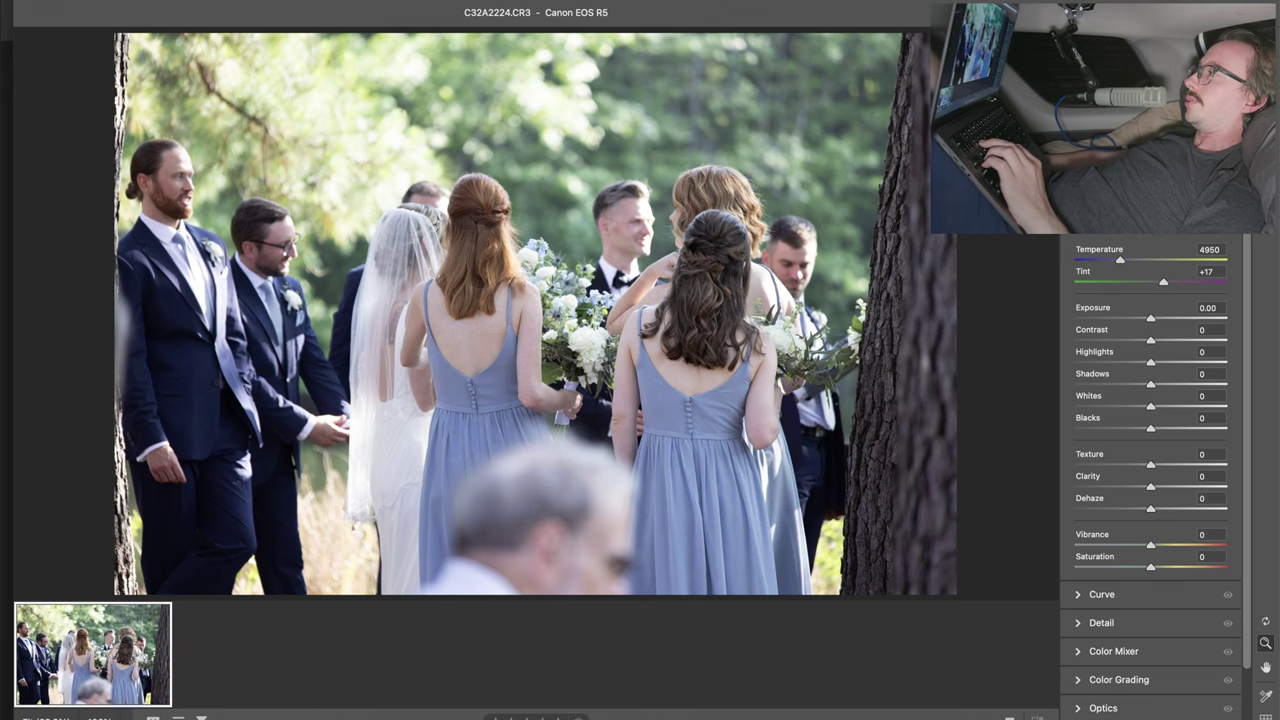
pyautogui.press('Return')
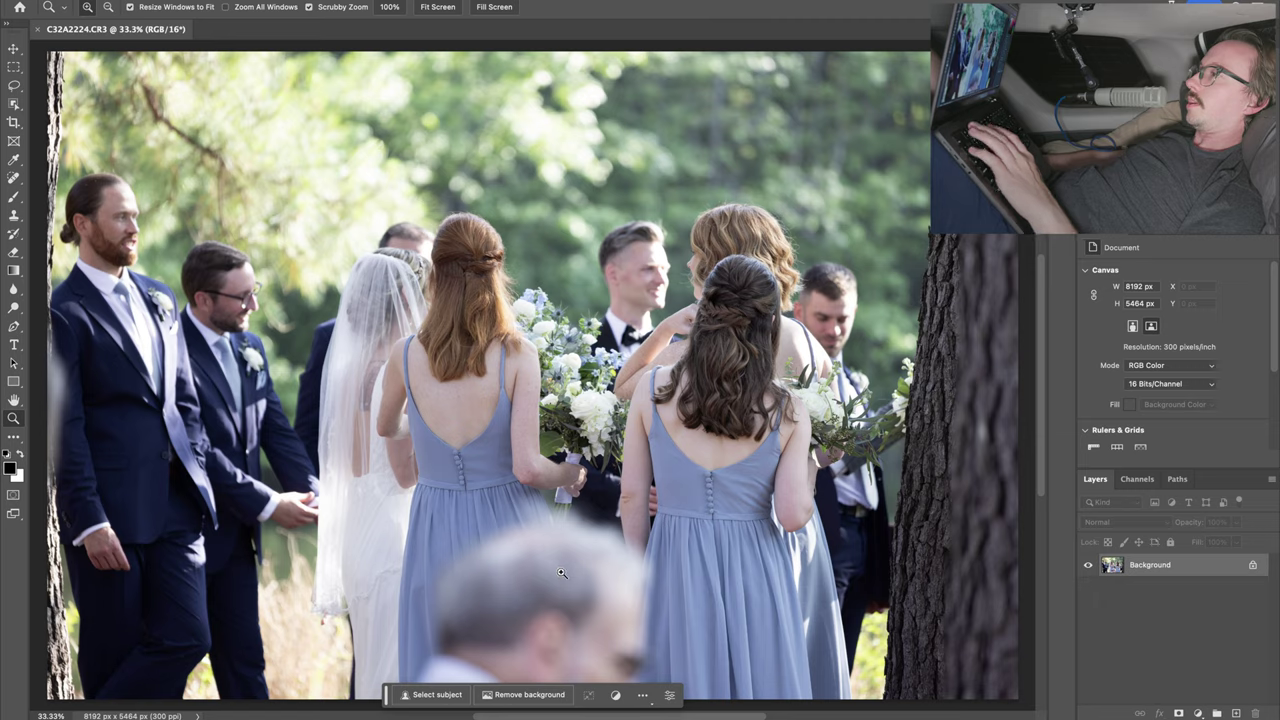
# Lasso the blurred man's head in the foreground and remove it using Generative Fill with a blank prompt.
pyautogui.moveTo(562, 573); pyautogui.dragTo(550, 573)
pyautogui.scroll(-2, 546, 528)
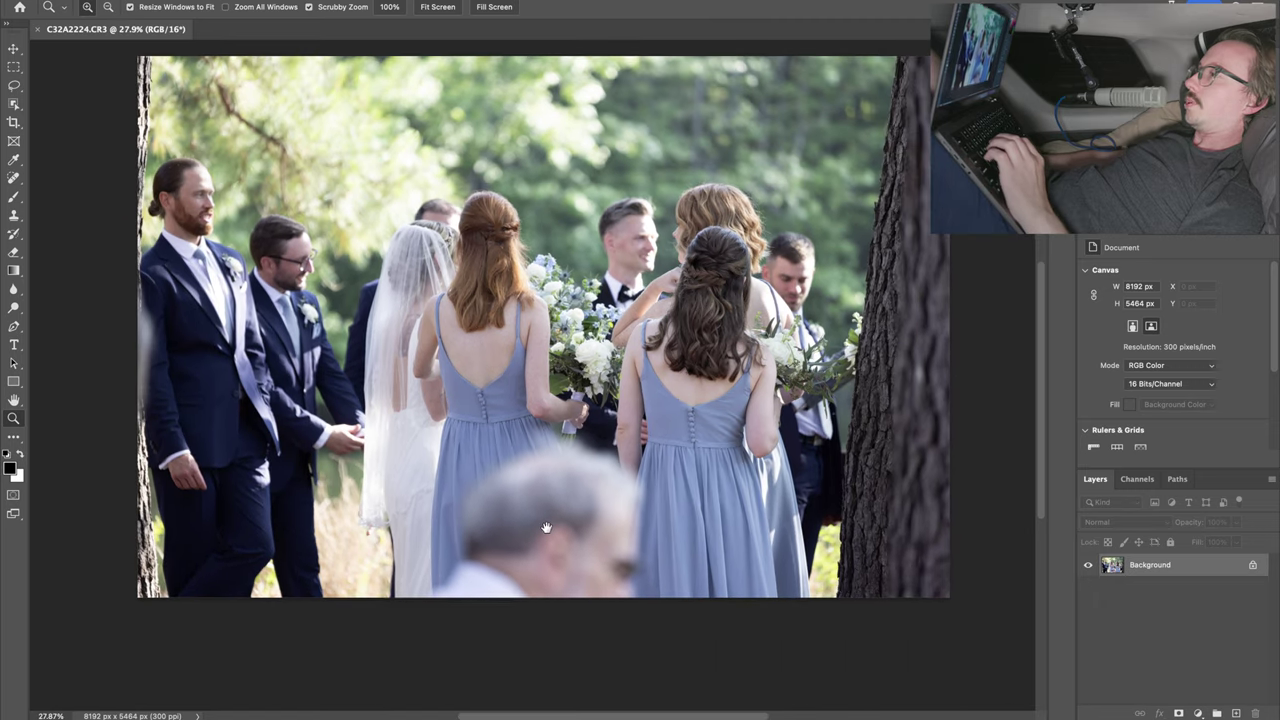
pyautogui.press('l')
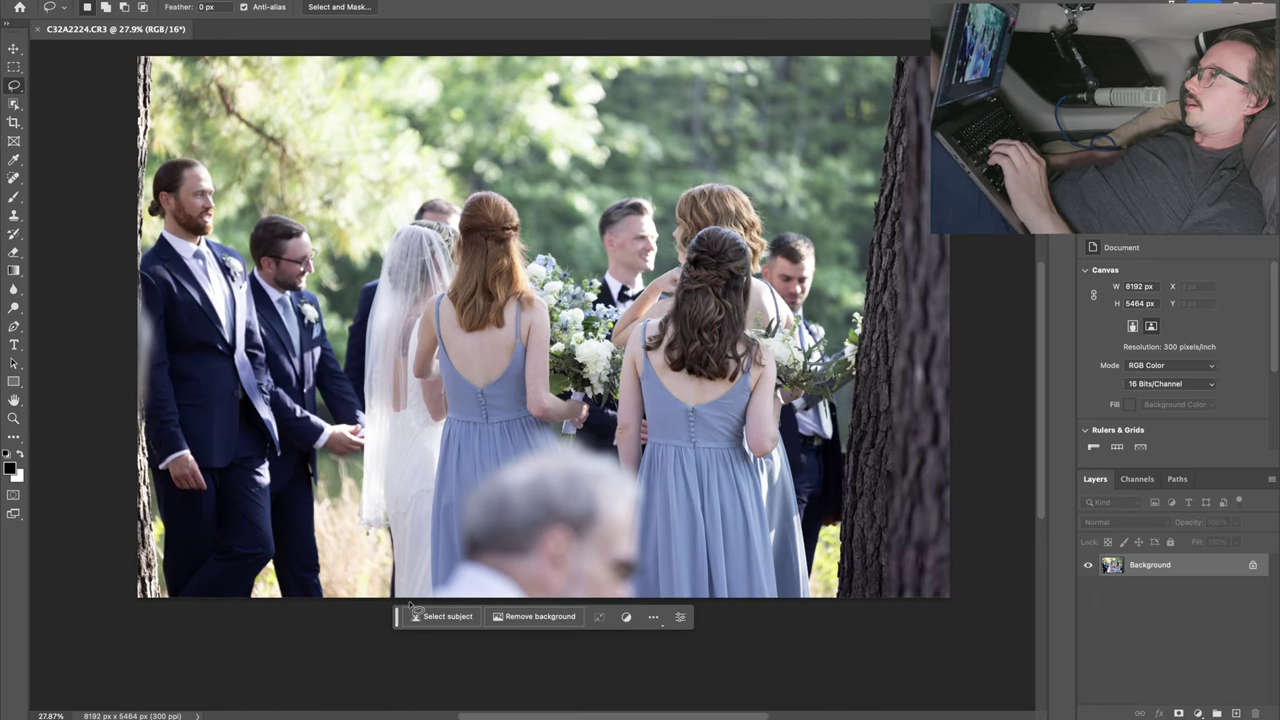
pyautogui.moveTo(409, 604); pyautogui.dragTo(446, 578)
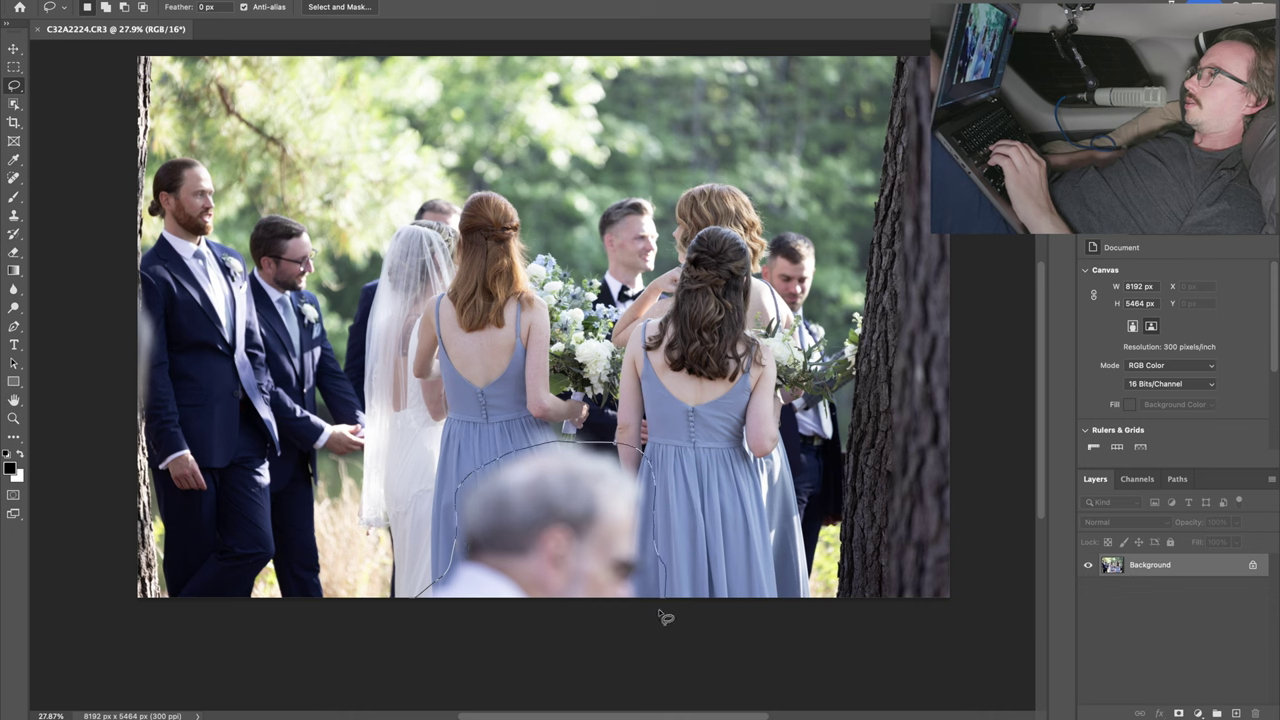
pyautogui.moveTo(666, 617); pyautogui.dragTo(664, 617)
pyautogui.click(448, 616)
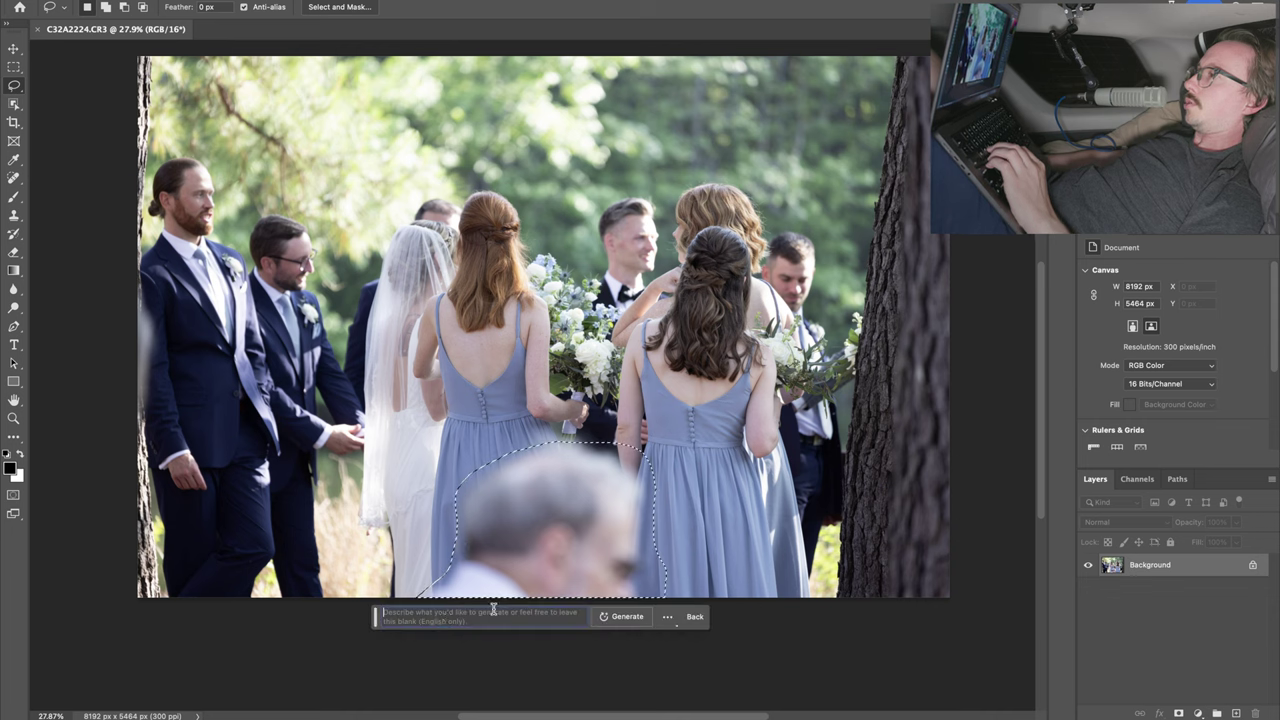
pyautogui.click(645, 614)
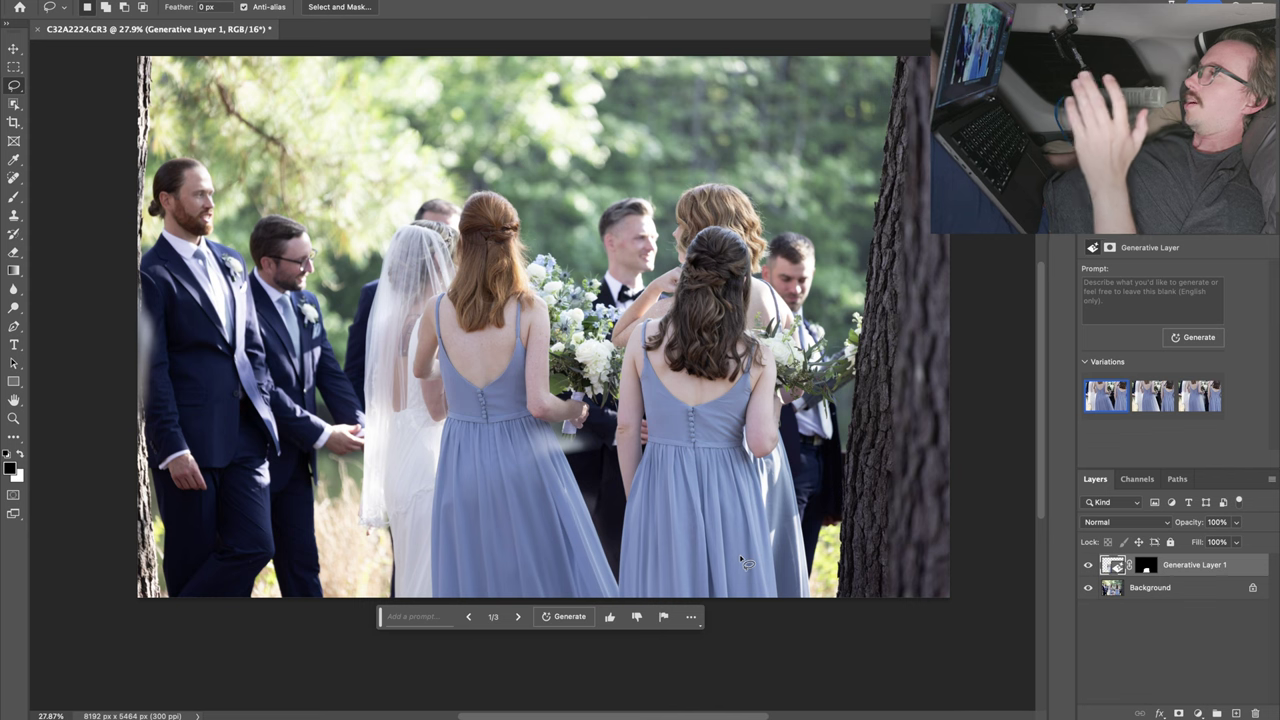
# Compare the generative layer on and off across the whole photo and up close around the bouquet.
pyautogui.click(1088, 567)
pyautogui.click(1088, 567)
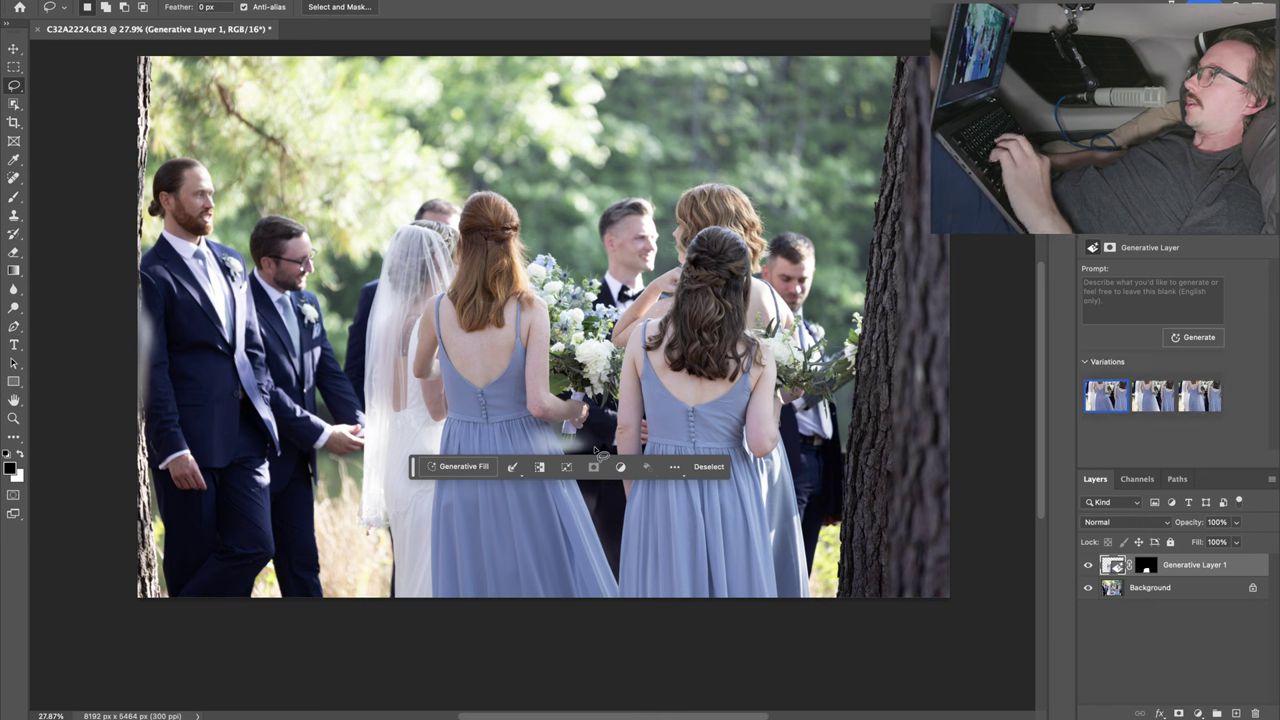
pyautogui.press('z')
pyautogui.moveTo(545, 447); pyautogui.dragTo(724, 447)
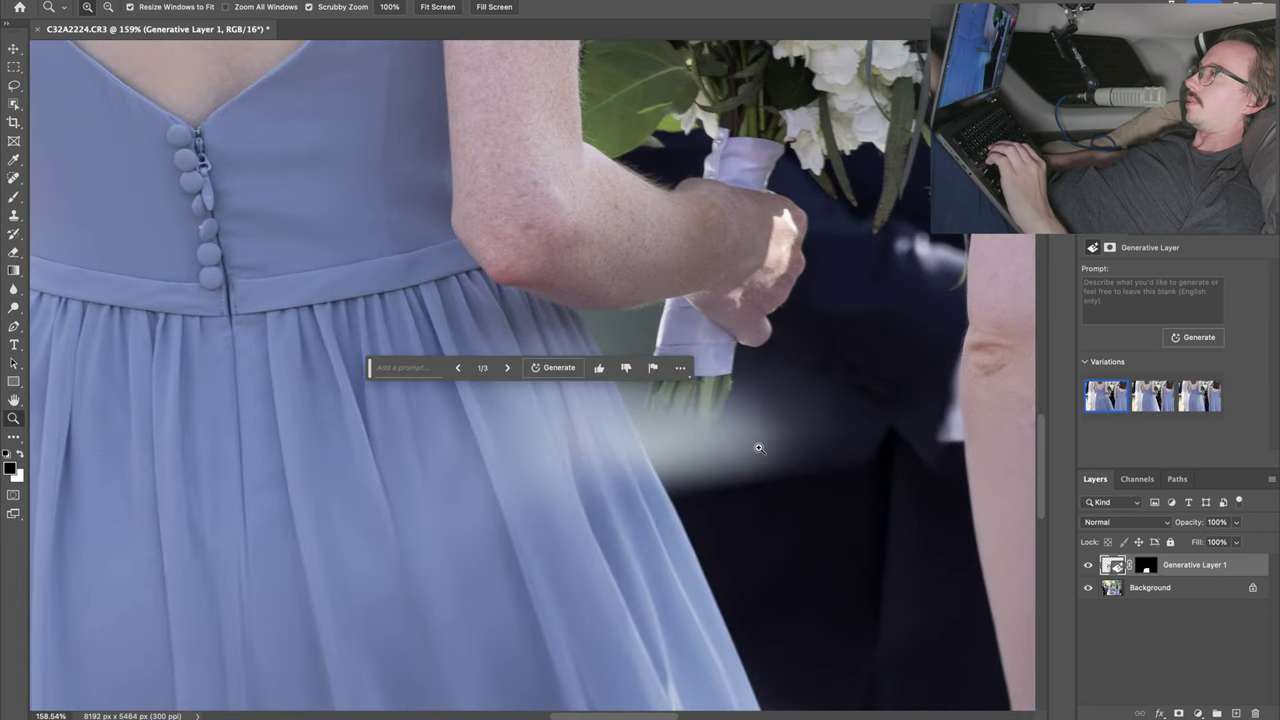
pyautogui.click(1087, 566)
pyautogui.click(1087, 566)
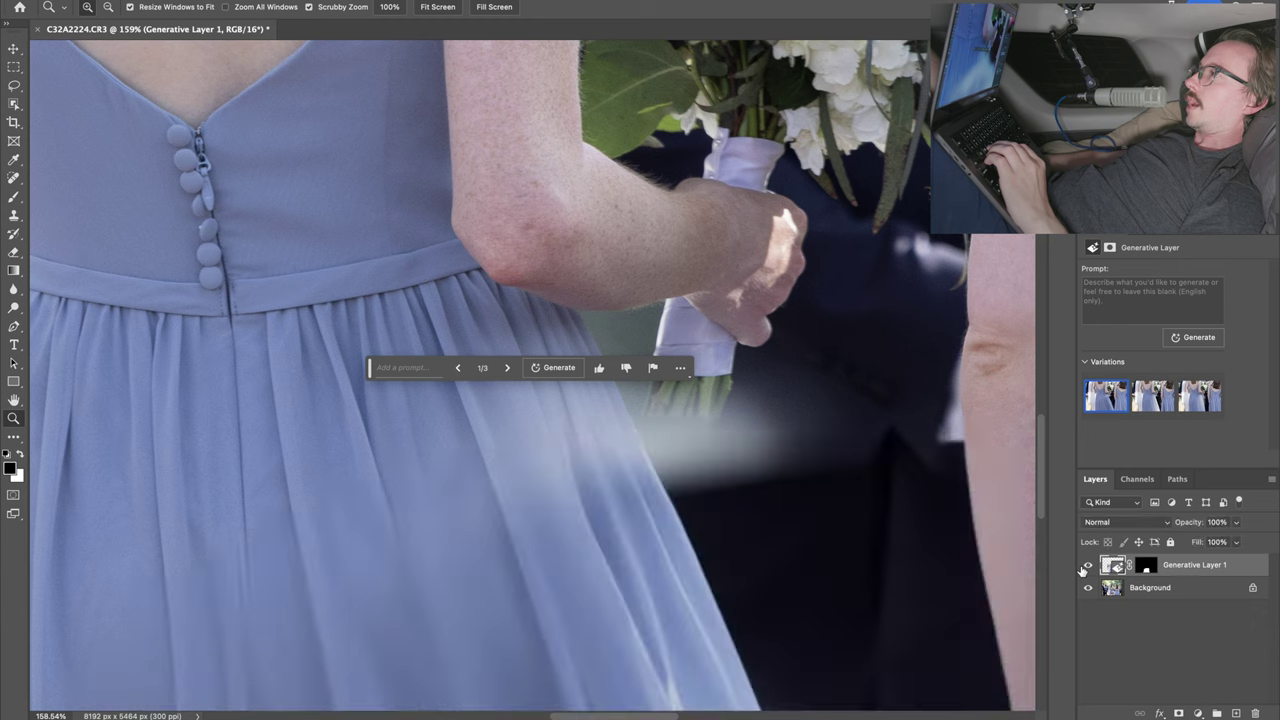
pyautogui.click(1087, 566)
pyautogui.click(1087, 566)
# Compare the generated skirt folds and the gap between the bridesmaids with the original photo up close.
pyautogui.moveTo(913, 571); pyautogui.dragTo(658, 309)
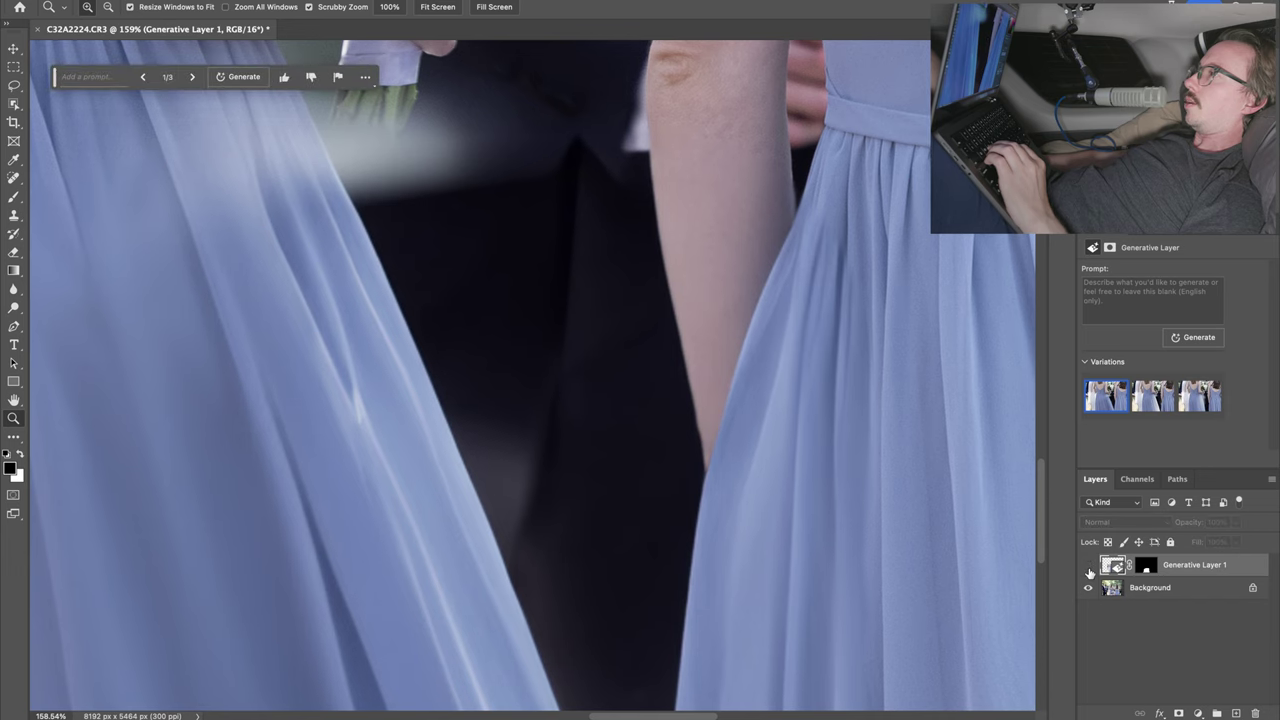
pyautogui.click(1088, 567)
pyautogui.click(1088, 567)
pyautogui.click(1088, 567)
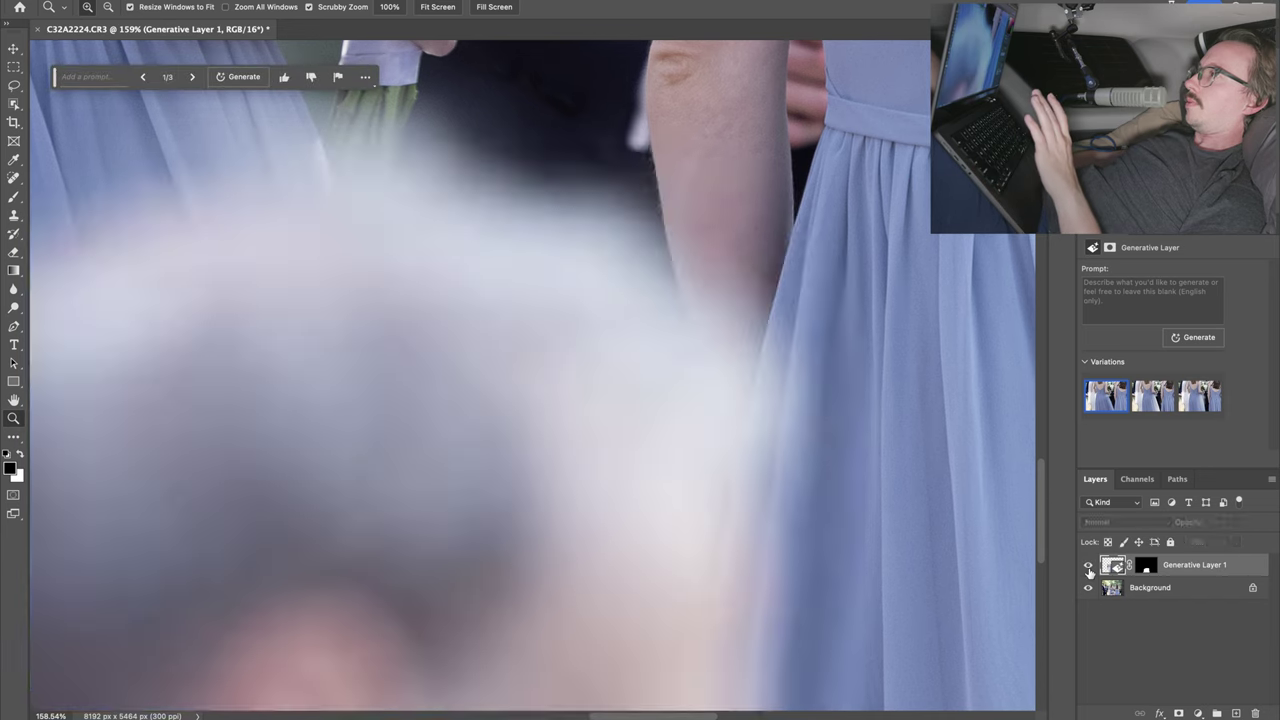
pyautogui.click(1088, 568)
pyautogui.moveTo(509, 529); pyautogui.dragTo(777, 251)
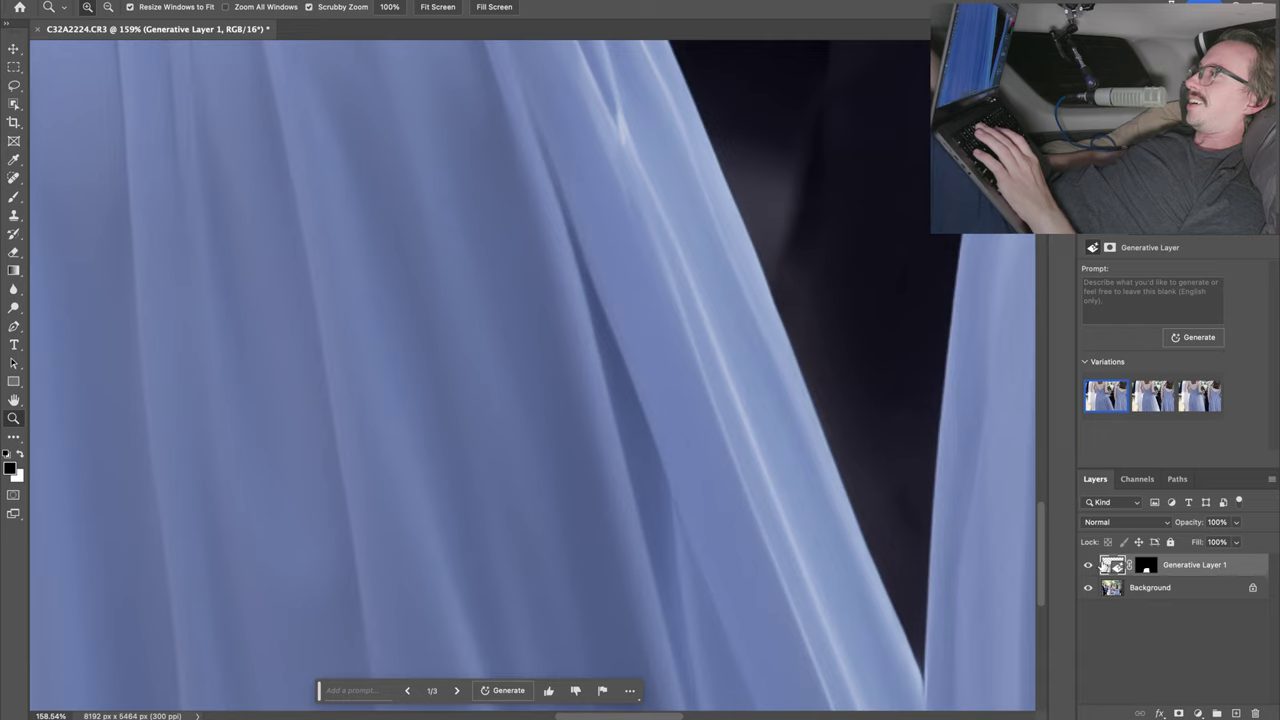
pyautogui.click(1088, 567)
pyautogui.click(1088, 567)
# Review the second and third variations of the head removal, return to the first, and compare it with the original.
pyautogui.moveTo(703, 374); pyautogui.dragTo(640, 383)
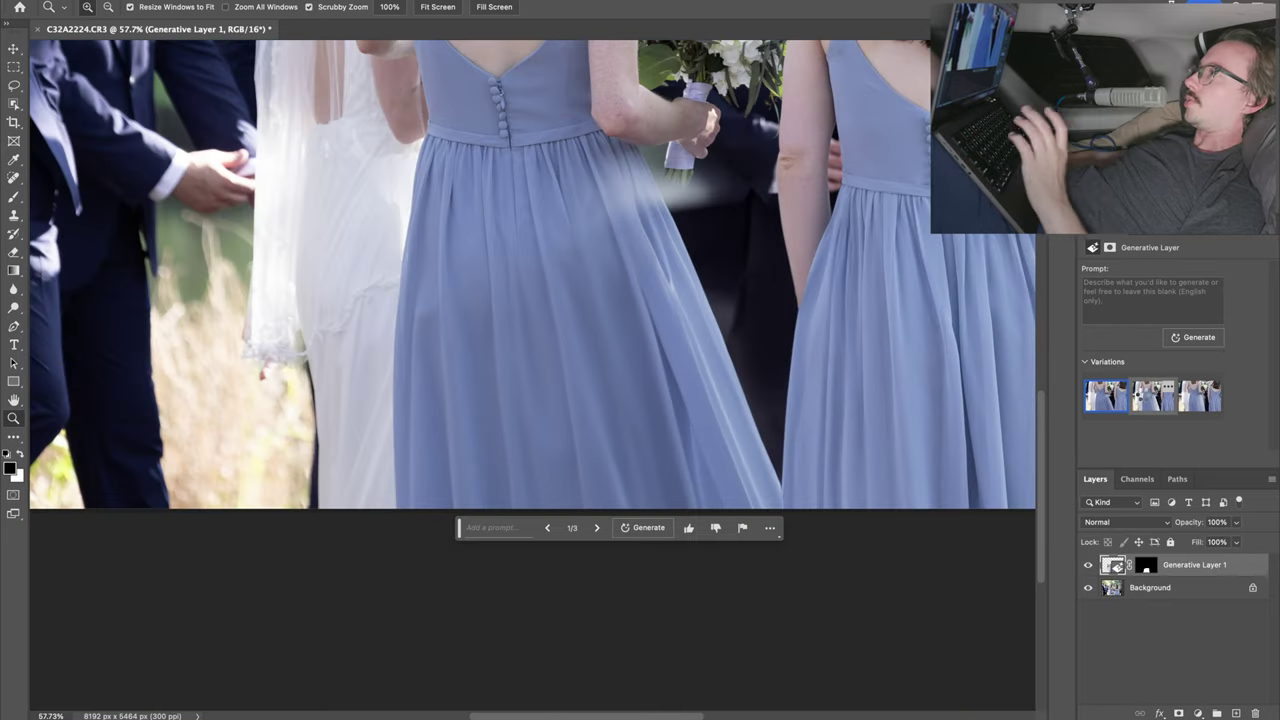
pyautogui.click(1144, 397)
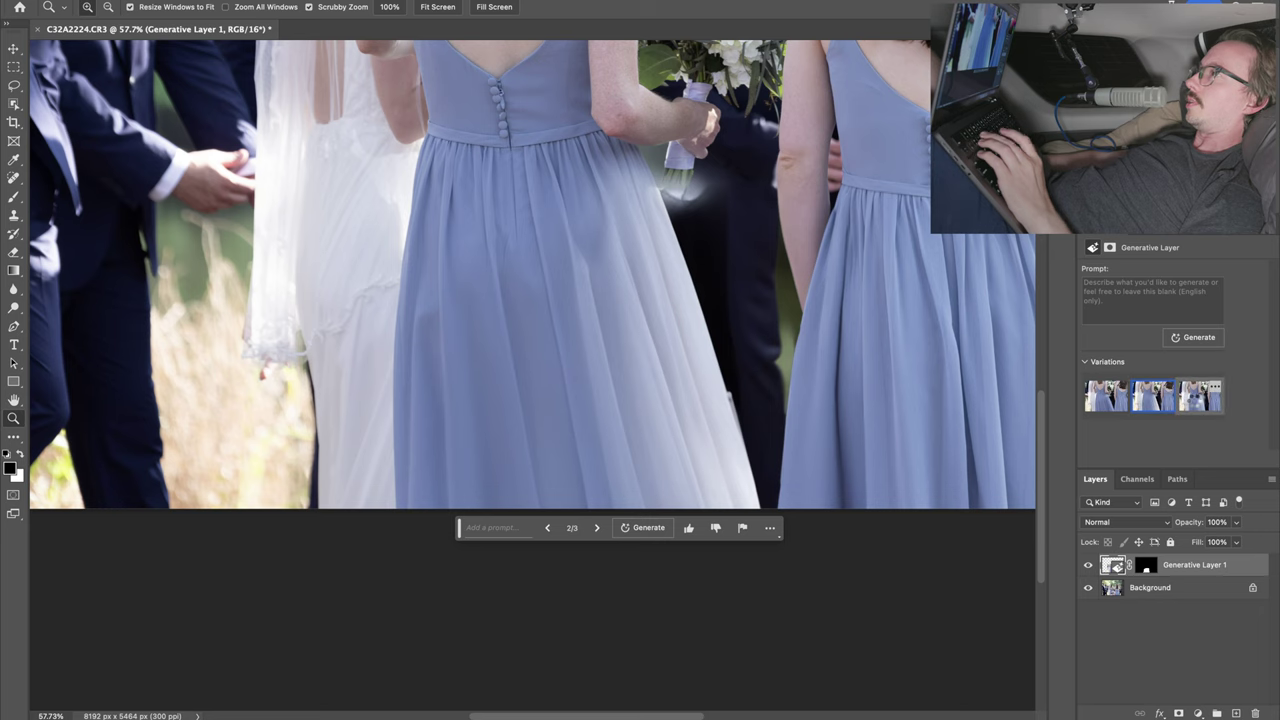
pyautogui.click(1195, 403)
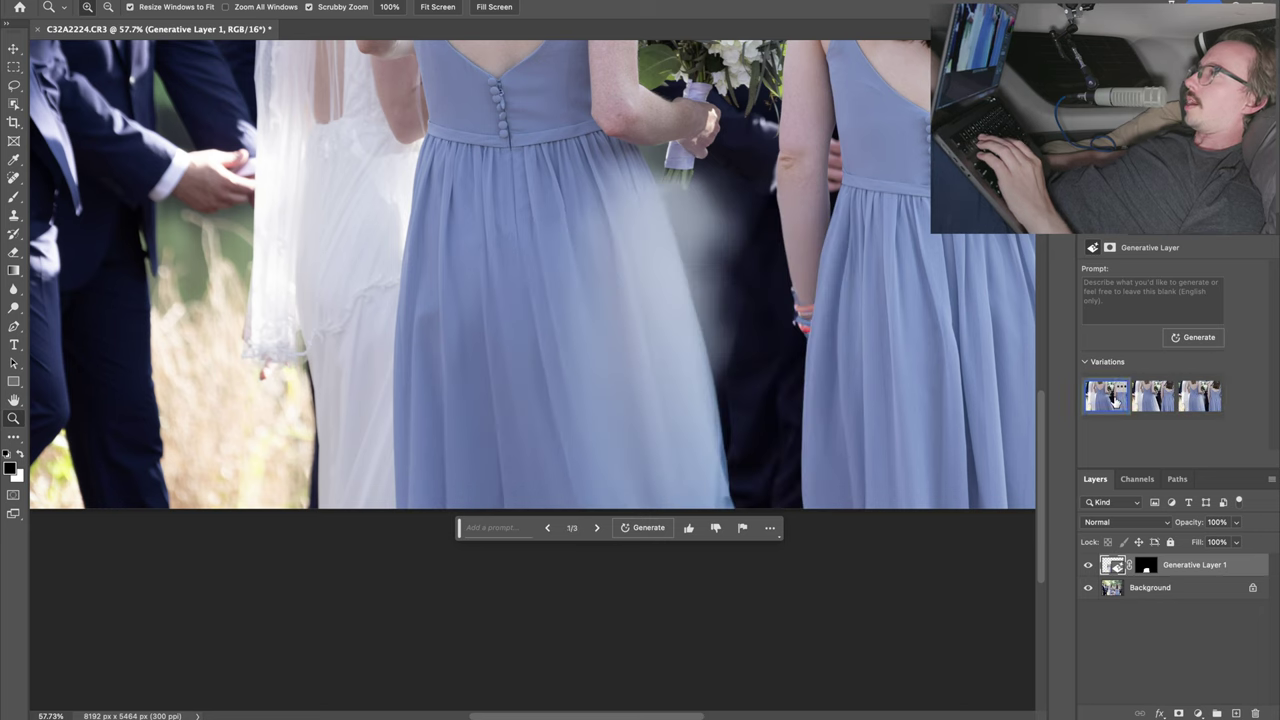
pyautogui.moveTo(767, 298); pyautogui.dragTo(717, 393)
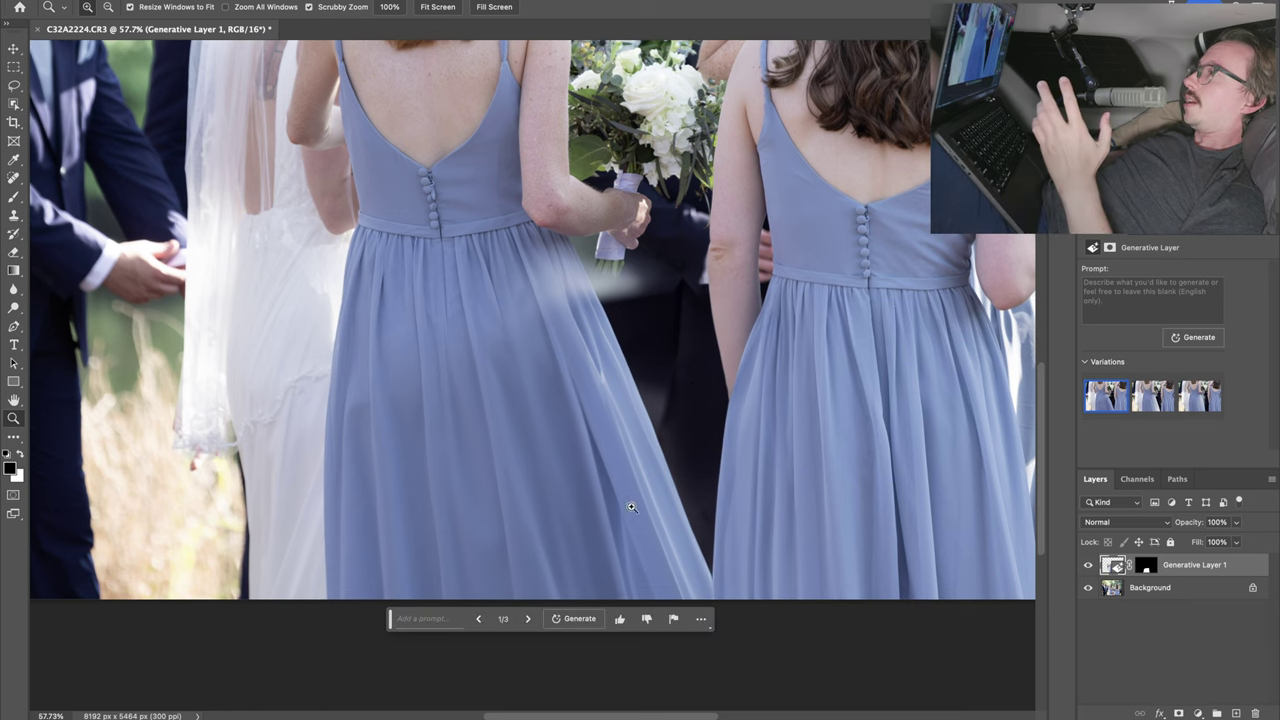
pyautogui.click(1089, 566)
pyautogui.click(1089, 566)
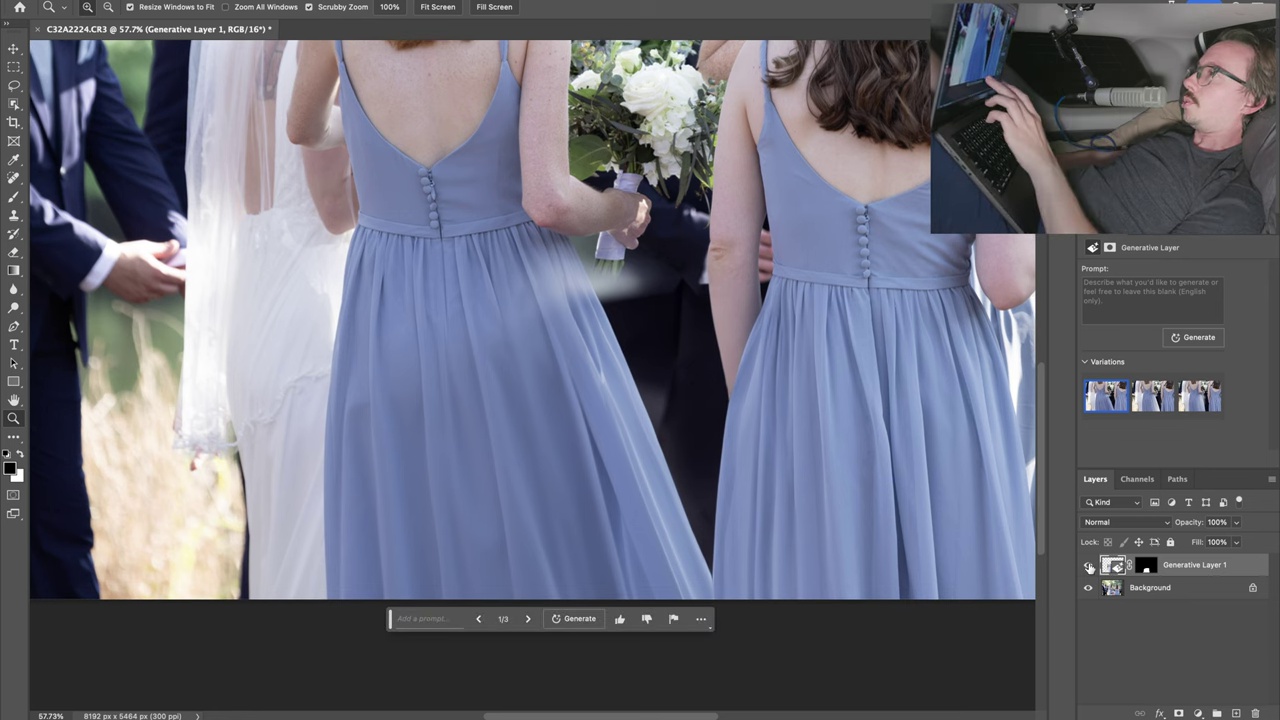
pyautogui.moveTo(493, 470); pyautogui.dragTo(530, 470)
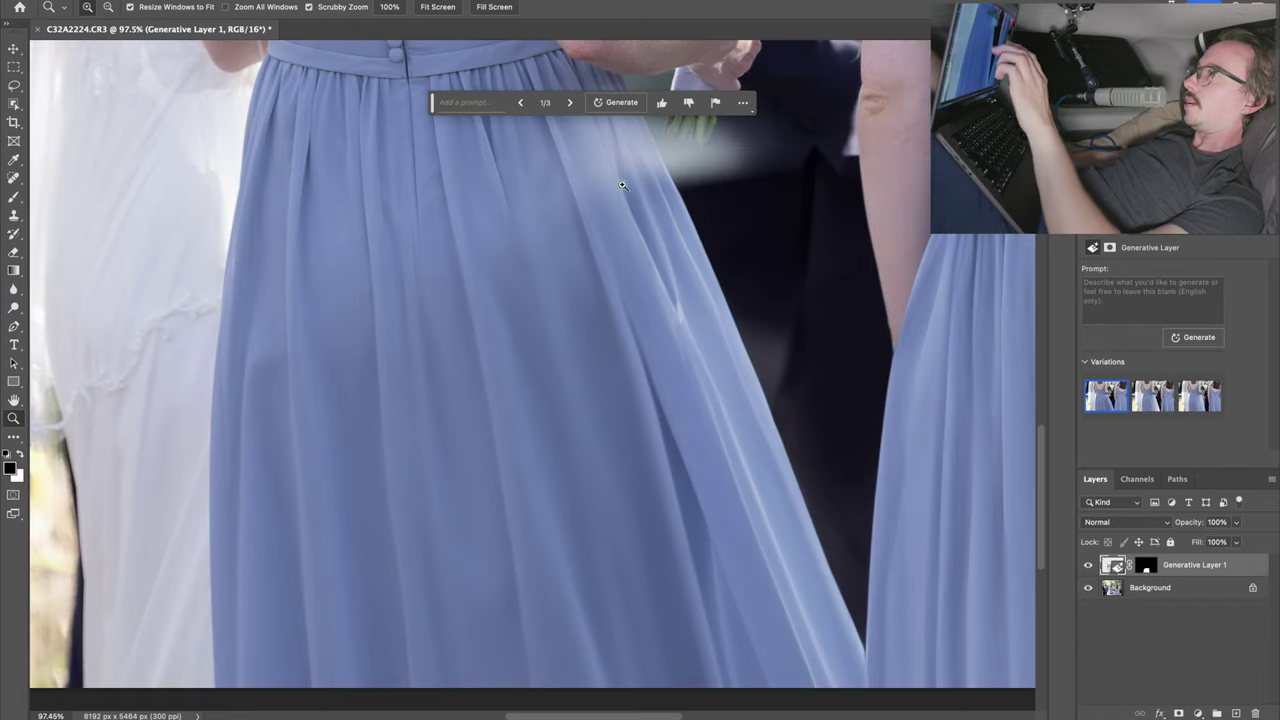
# Compare the generated part of the blue dress with the original photo and inspect its fabric texture against the untouched cloth up close.
pyautogui.click(1086, 566)
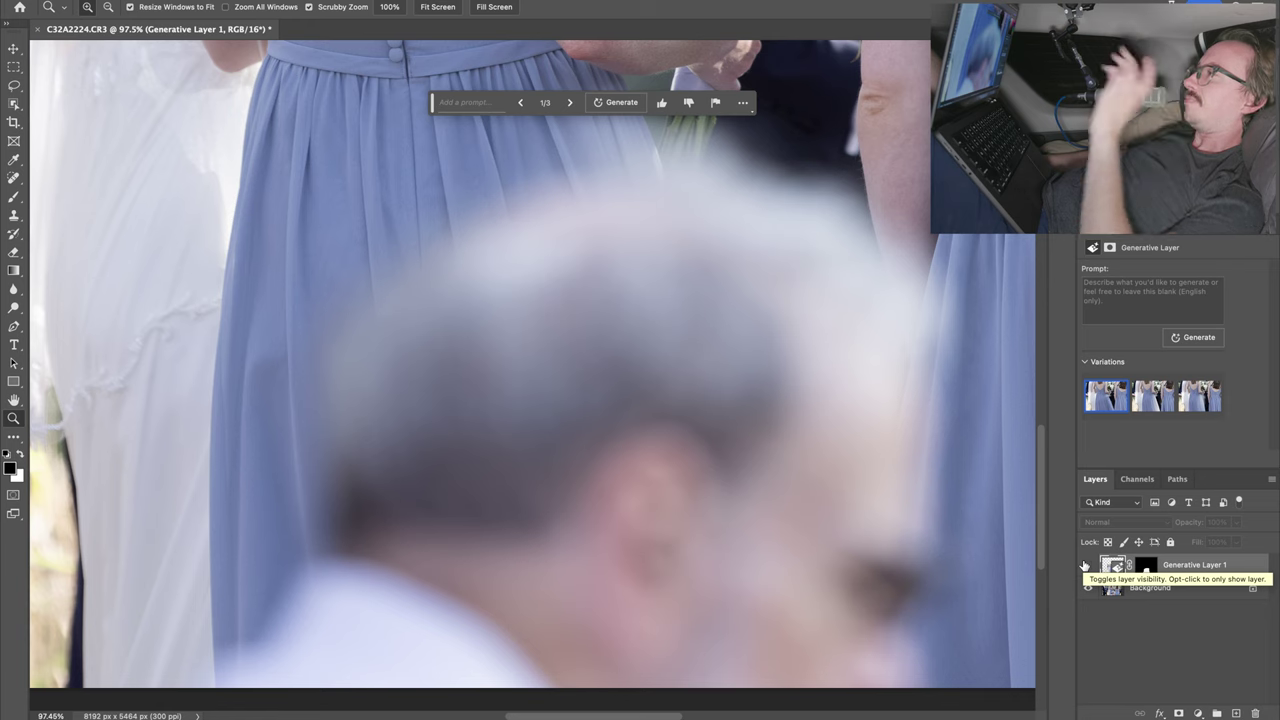
pyautogui.click(1088, 566)
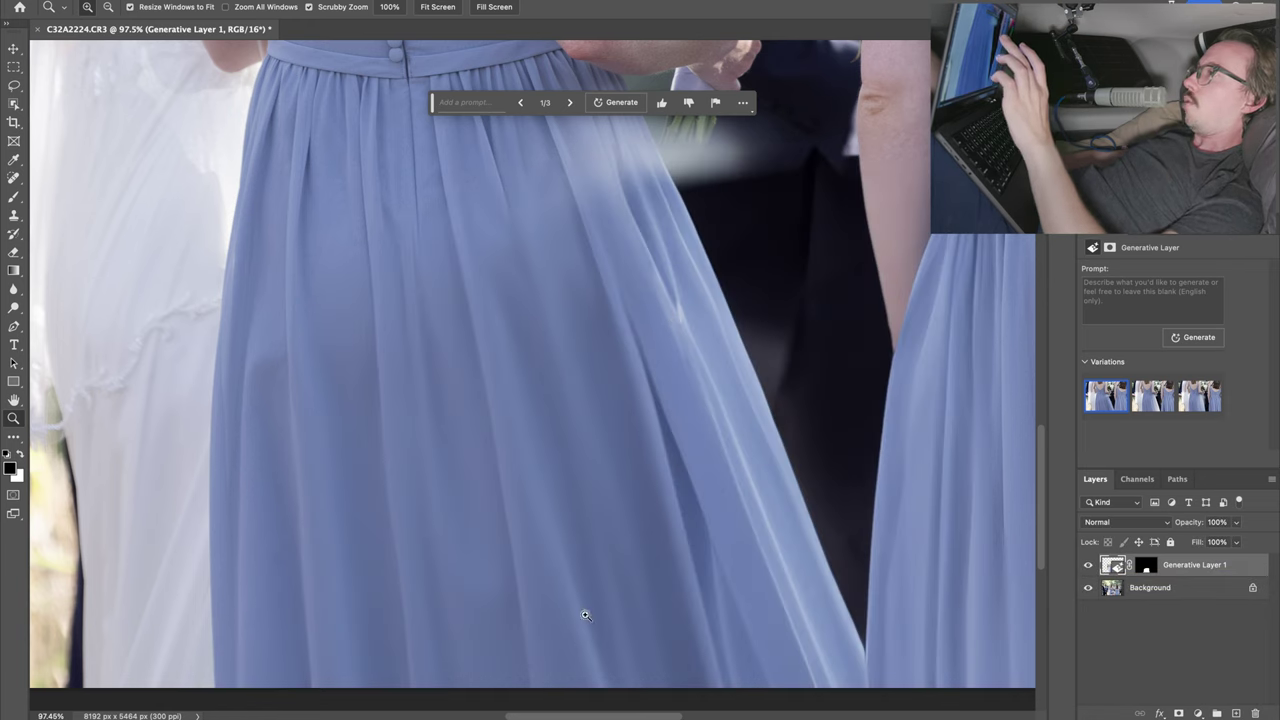
pyautogui.moveTo(730, 555); pyautogui.dragTo(597, 525)
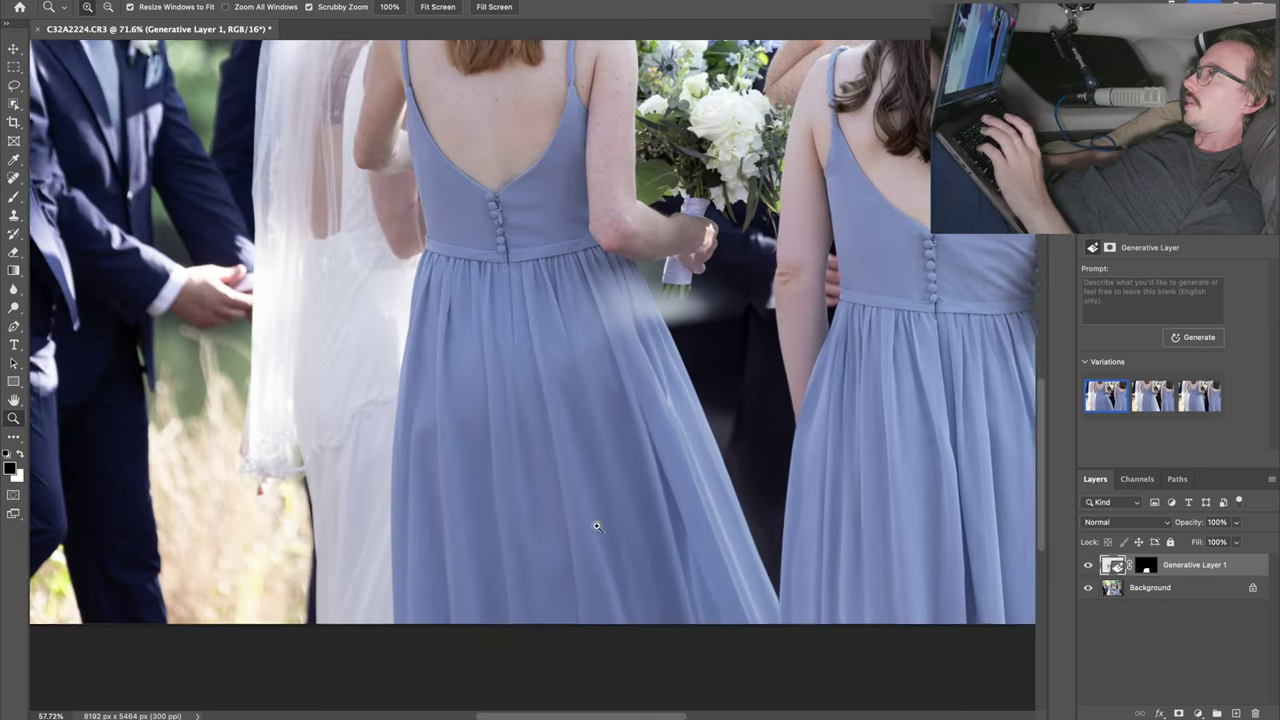
pyautogui.moveTo(437, 549); pyautogui.dragTo(514, 549)
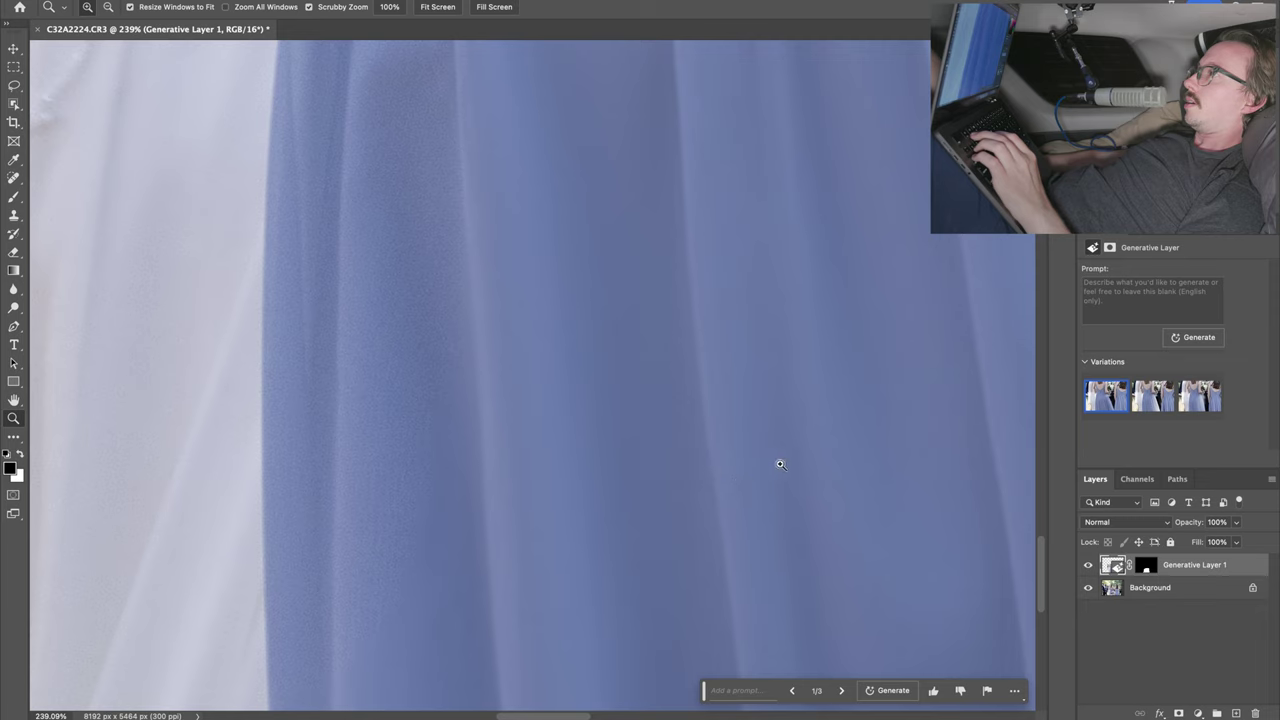
pyautogui.moveTo(797, 449); pyautogui.dragTo(914, 366)
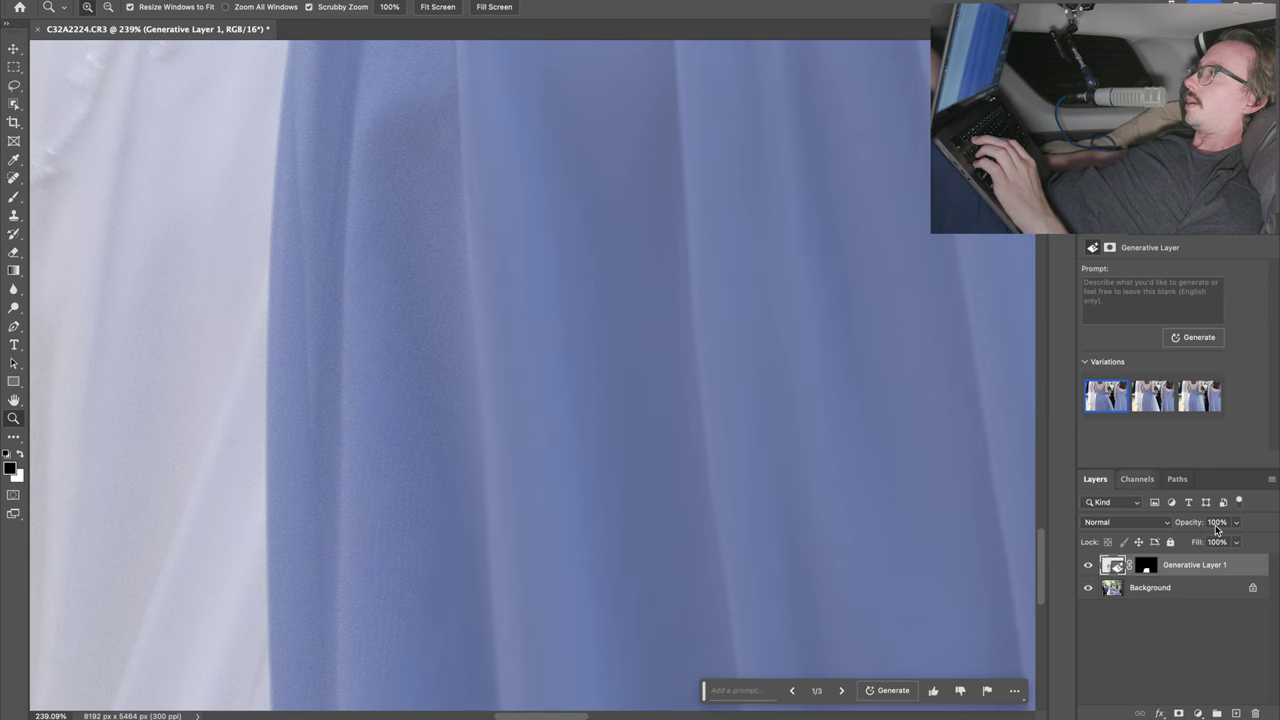
pyautogui.click(1088, 566)
pyautogui.click(1088, 566)
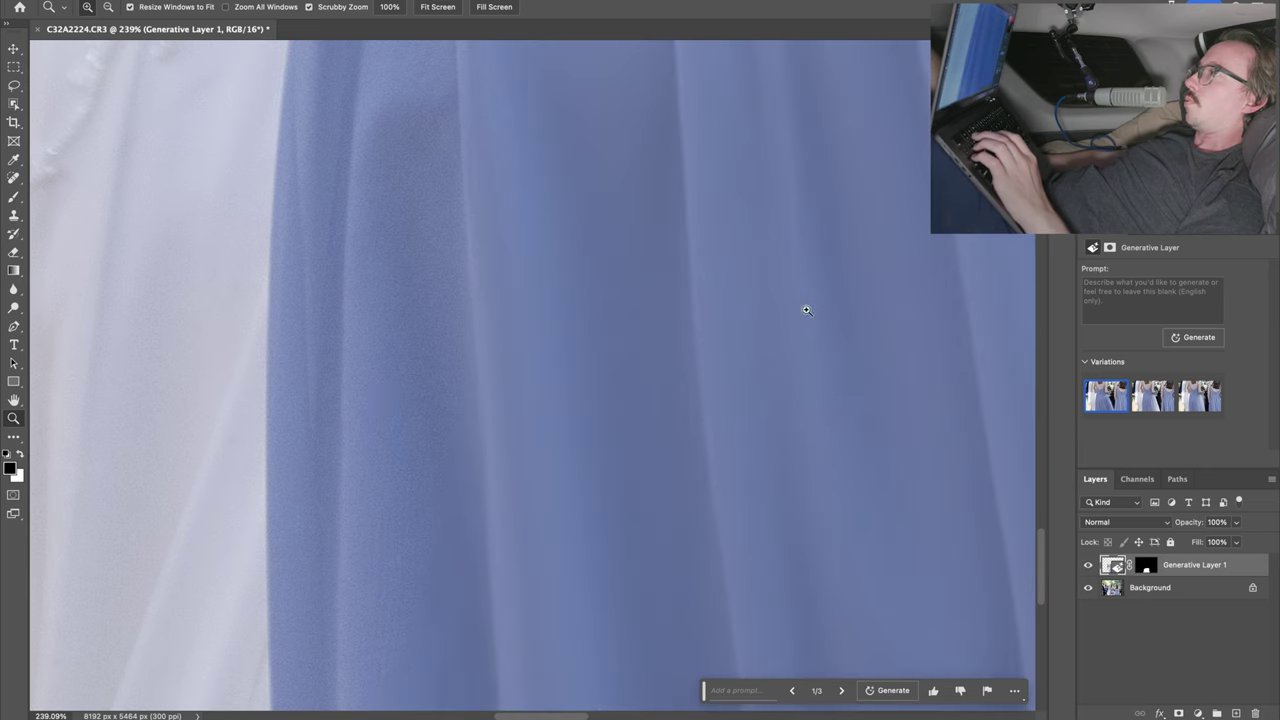
pyautogui.moveTo(877, 333); pyautogui.dragTo(756, 394)
pyautogui.scroll(-10, 756, 394)
pyautogui.scroll(-3, 884, 320)
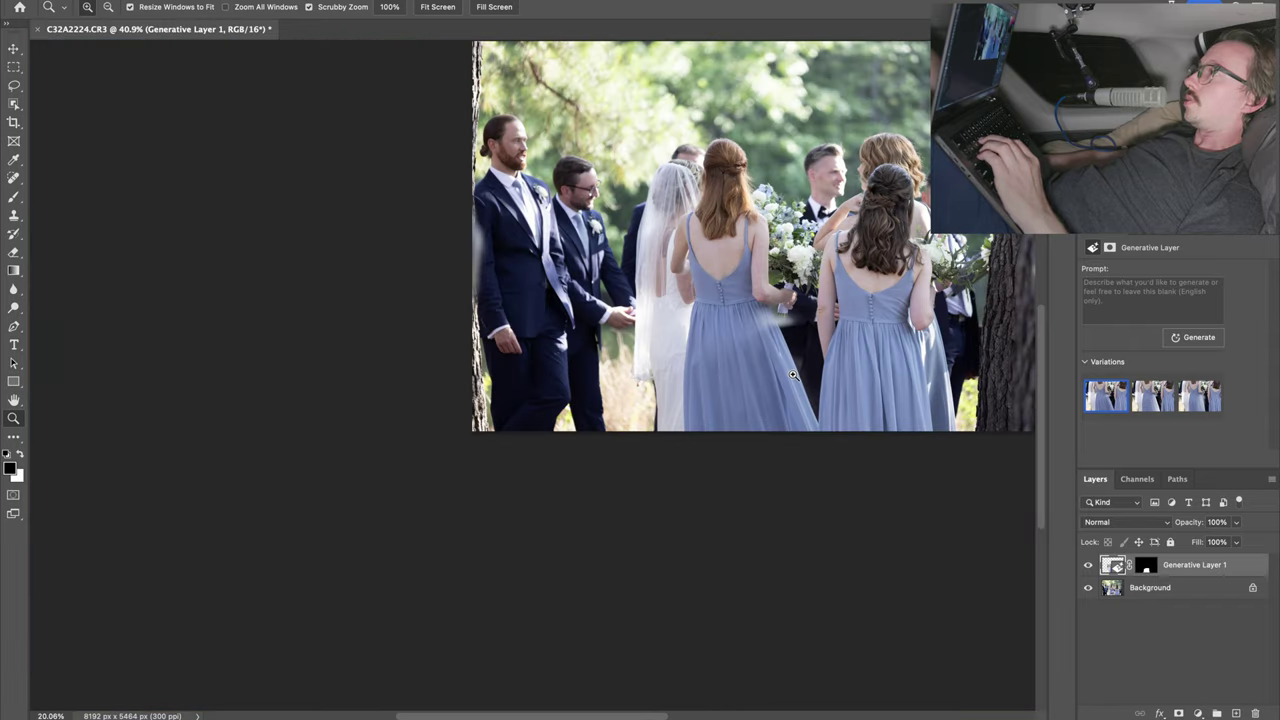
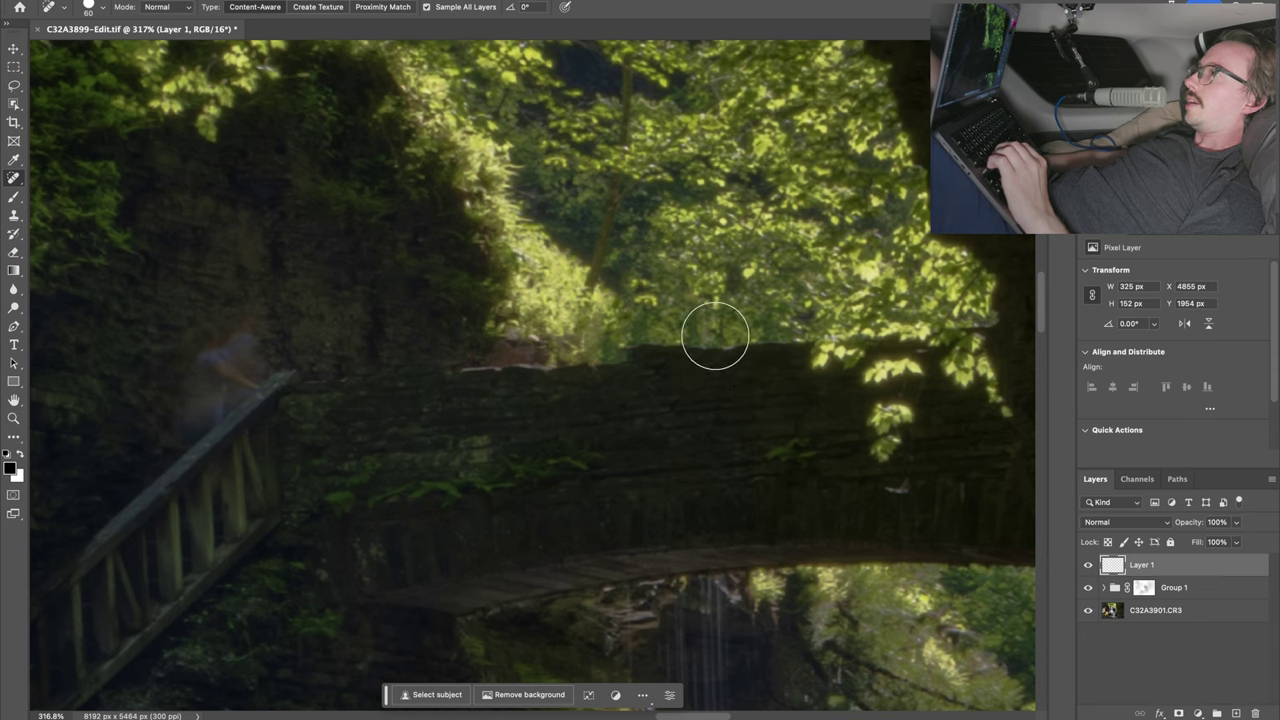
# Try twice to remove the ghosted figure above the wooden railing using the content-aware Spot Healing Brush, undoing each attempt.
pyautogui.hscroll(-5, 642, 374)
pyautogui.scroll(-2, 642, 374)
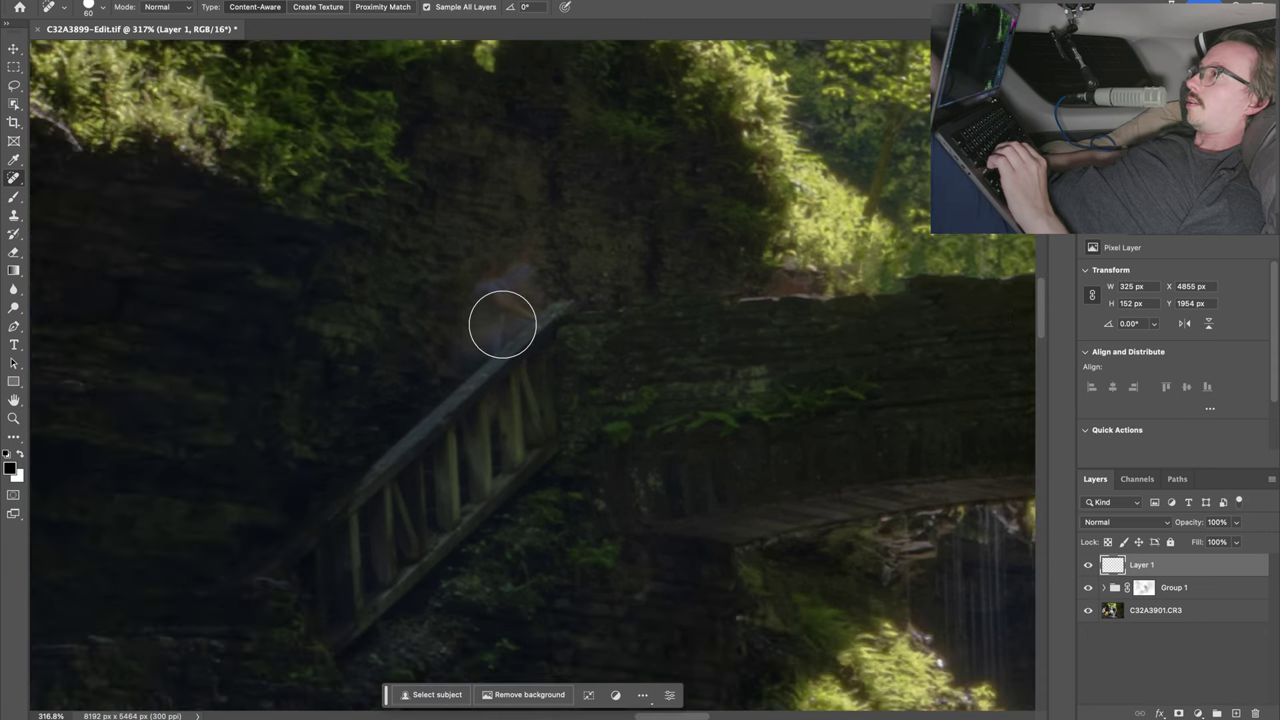
pyautogui.moveTo(455, 361)
pyautogui.mouseDown()
pyautogui.moveTo(530, 296)
pyautogui.moveTo(532, 269)
pyautogui.moveTo(466, 316)
pyautogui.moveTo(504, 274)
pyautogui.moveTo(479, 289)
pyautogui.moveTo(540, 292)
pyautogui.mouseUp()
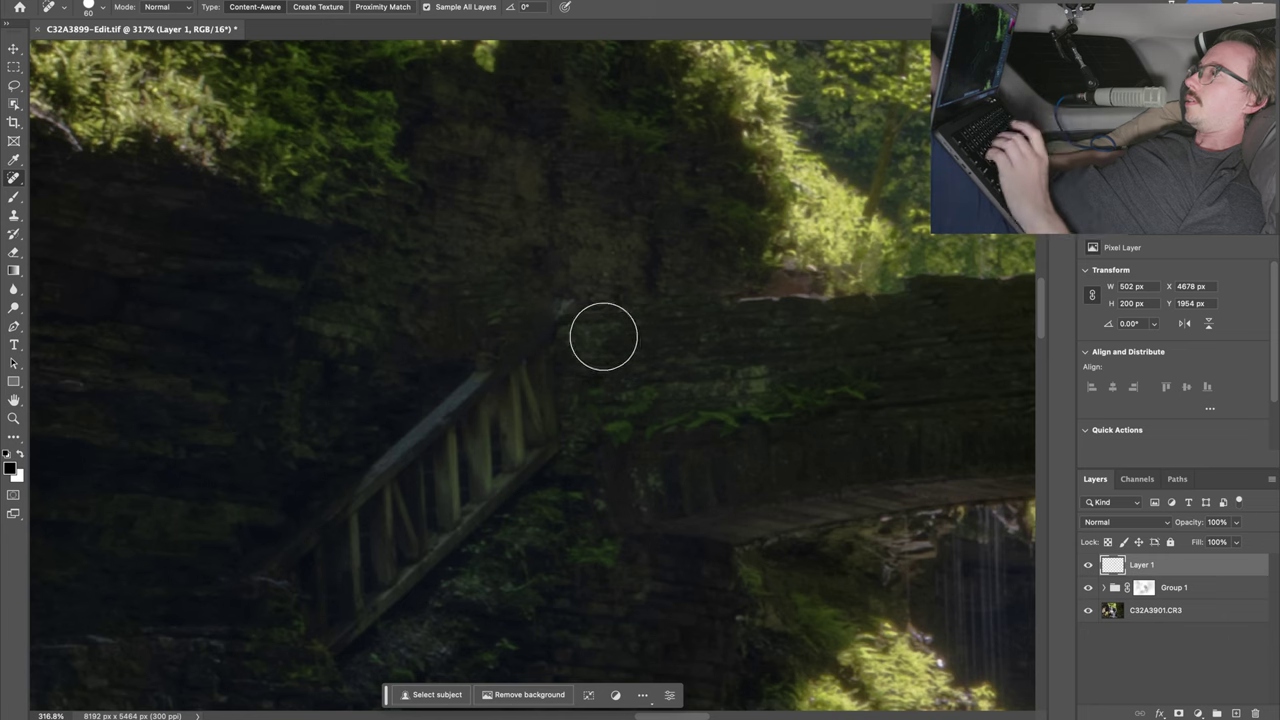
pyautogui.press('super+z')
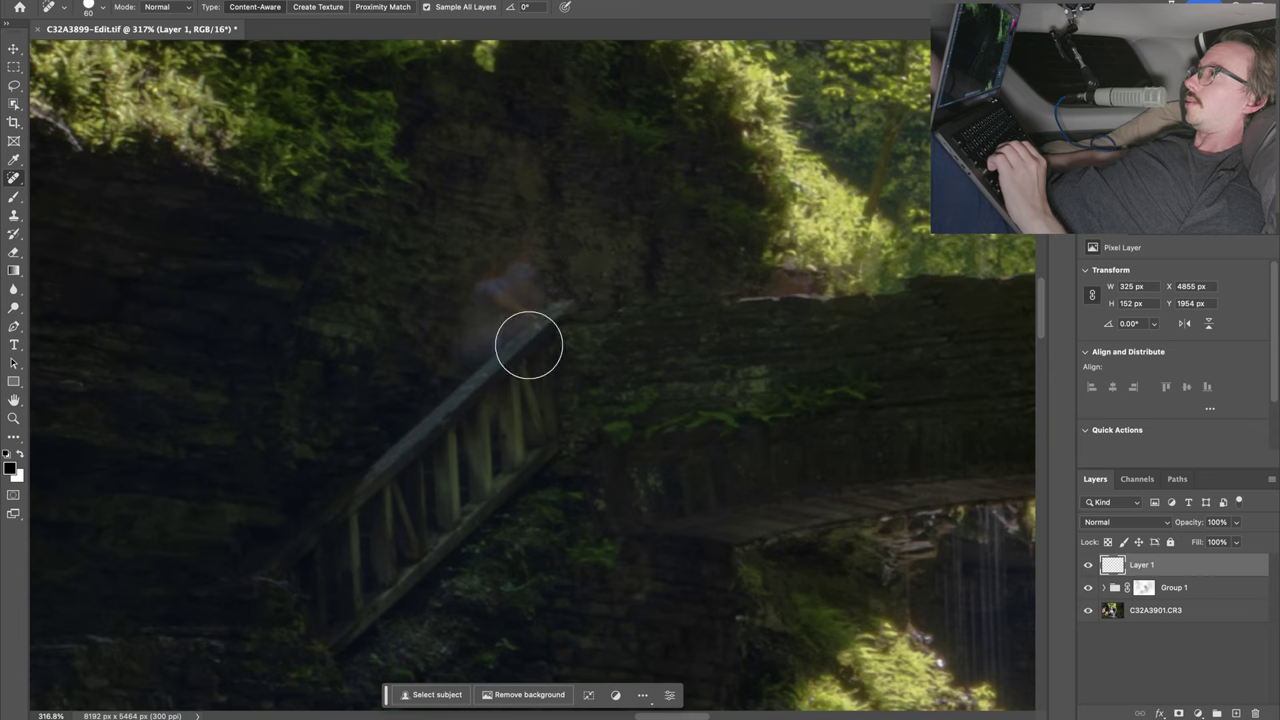
pyautogui.moveTo(477, 271)
pyautogui.mouseDown()
pyautogui.moveTo(533, 255)
pyautogui.moveTo(544, 307)
pyautogui.moveTo(468, 316)
pyautogui.mouseUp()
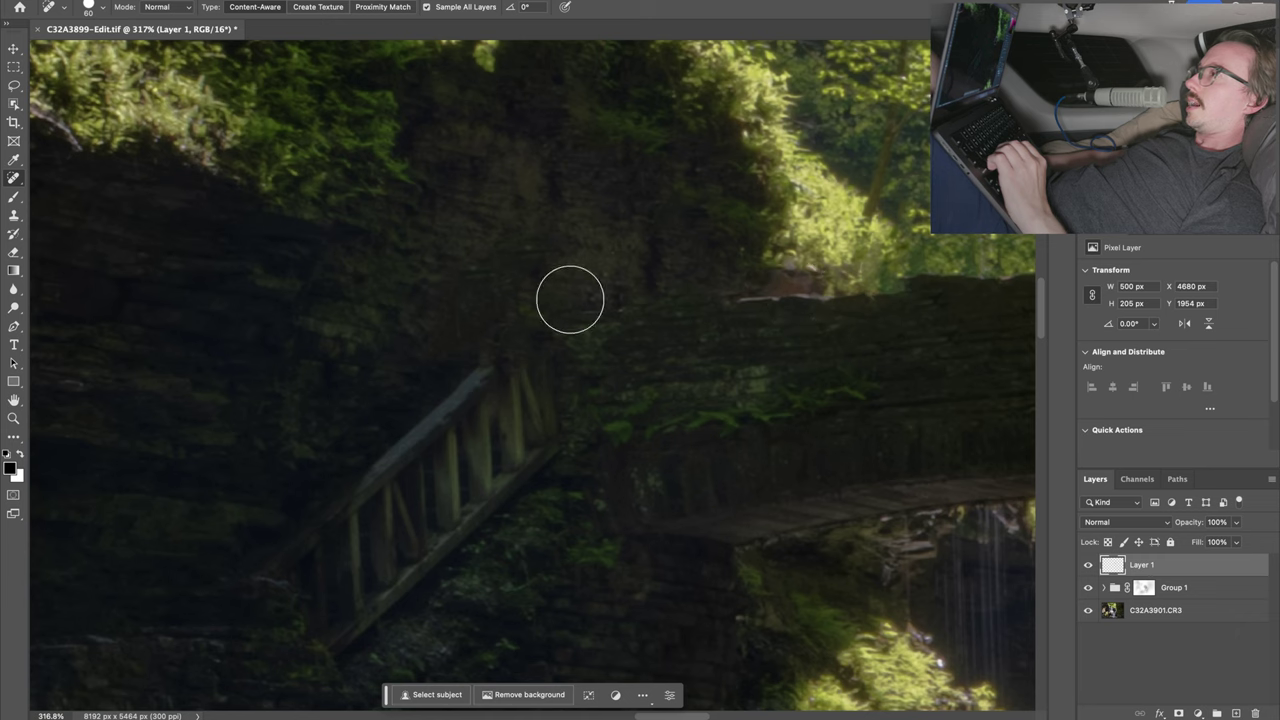
pyautogui.hotkey('ctrl', 'z')
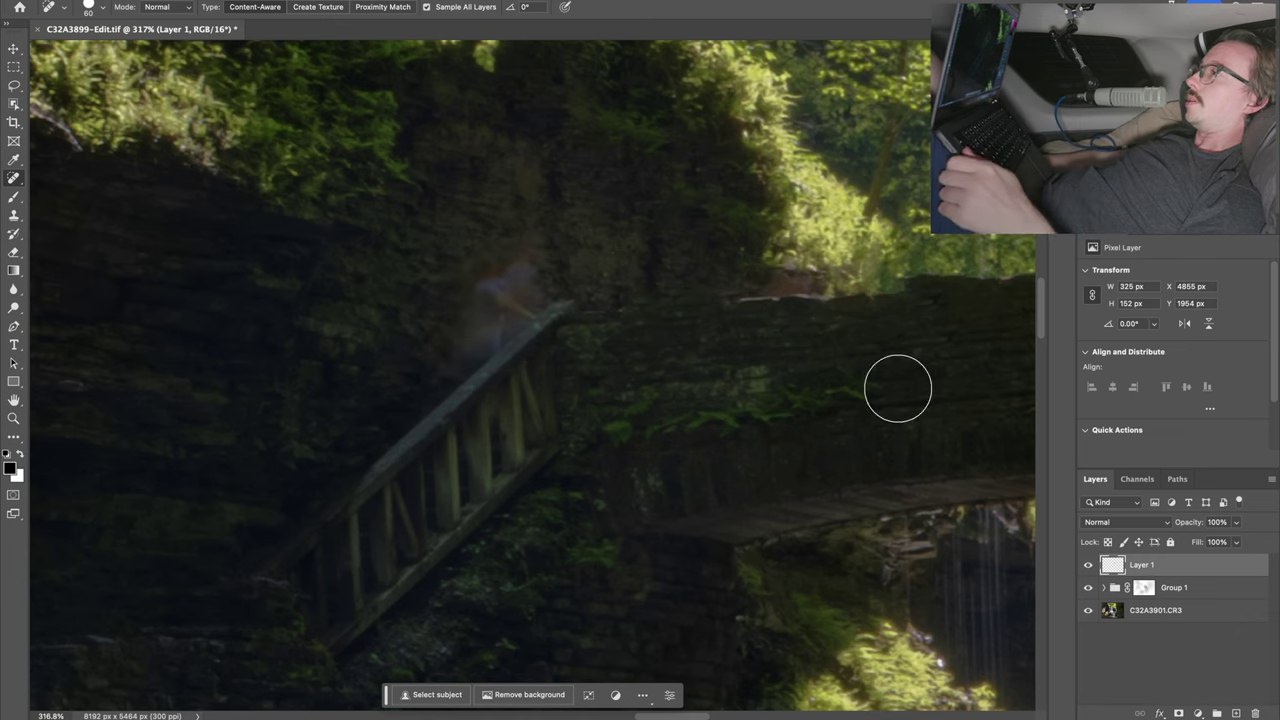
# Delete Layer 1, undo the deletion, and hide the layer instead.
pyautogui.press('Delete')
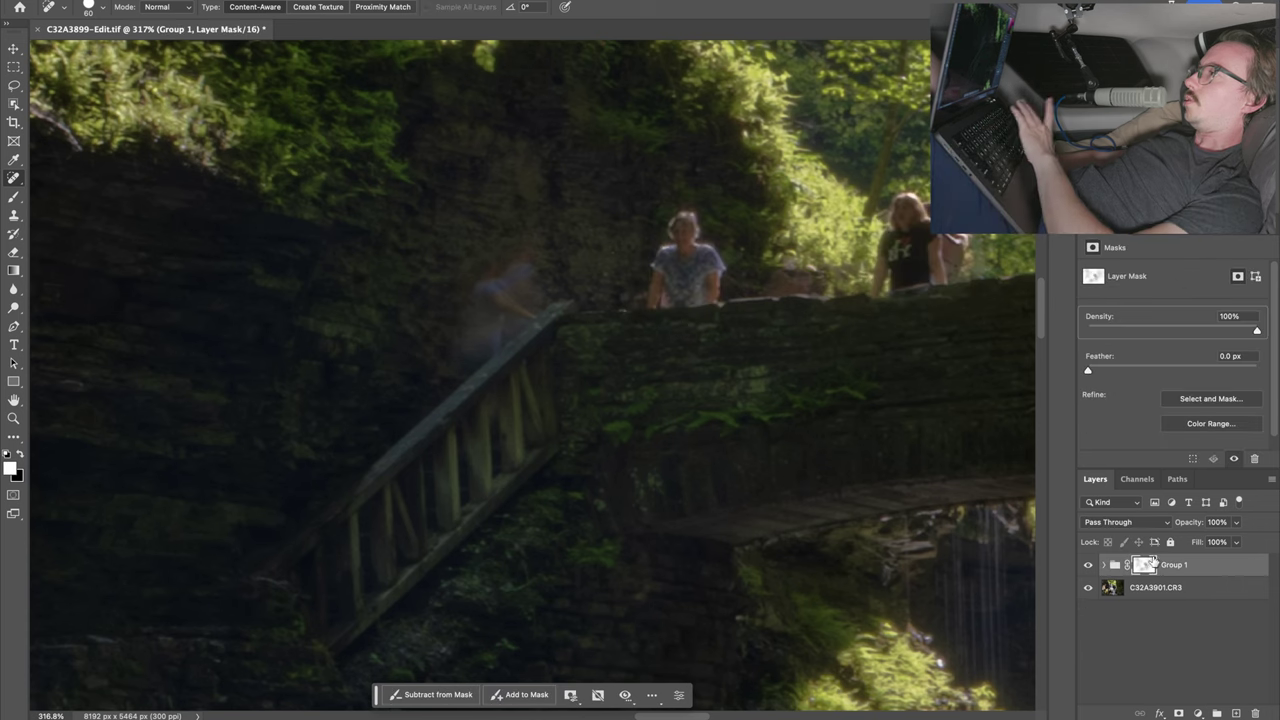
pyautogui.hotkey('ctrl', 'z')
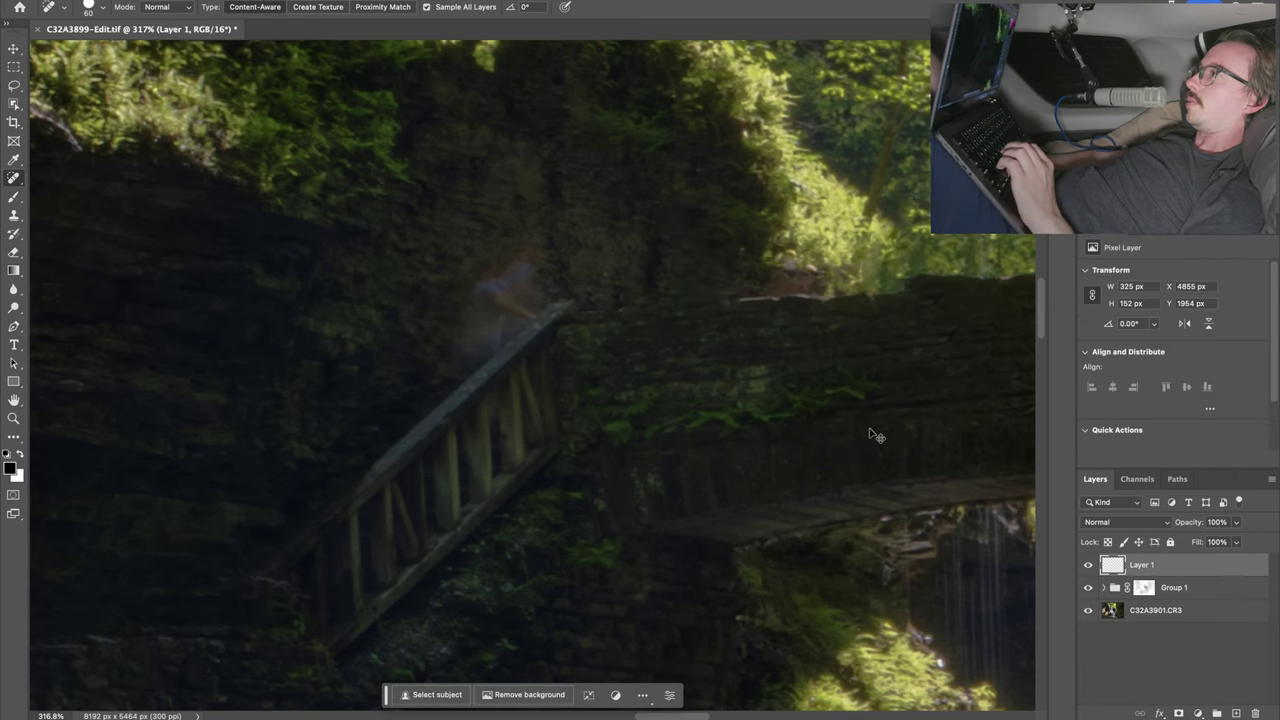
pyautogui.click(1089, 565)
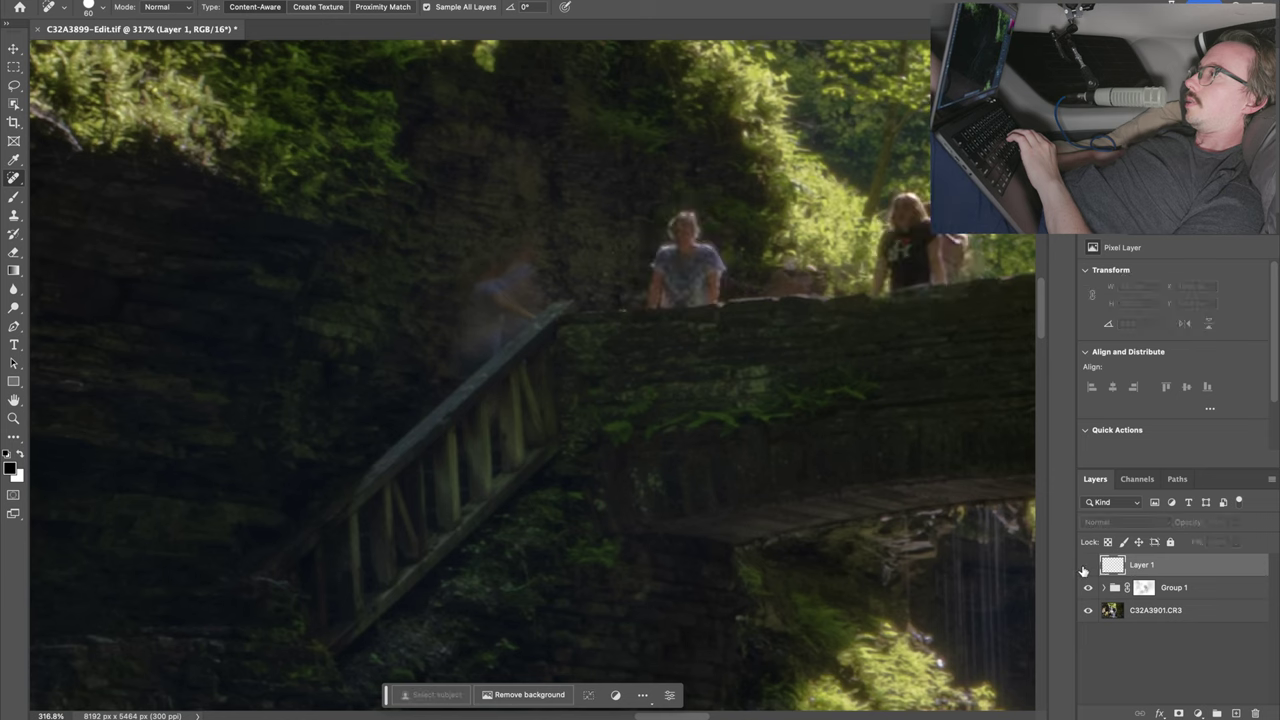
# Lasso the ghosted figure and the upper end of the railing, and remove the figure using Generative Fill with a blank prompt.
pyautogui.press('l')
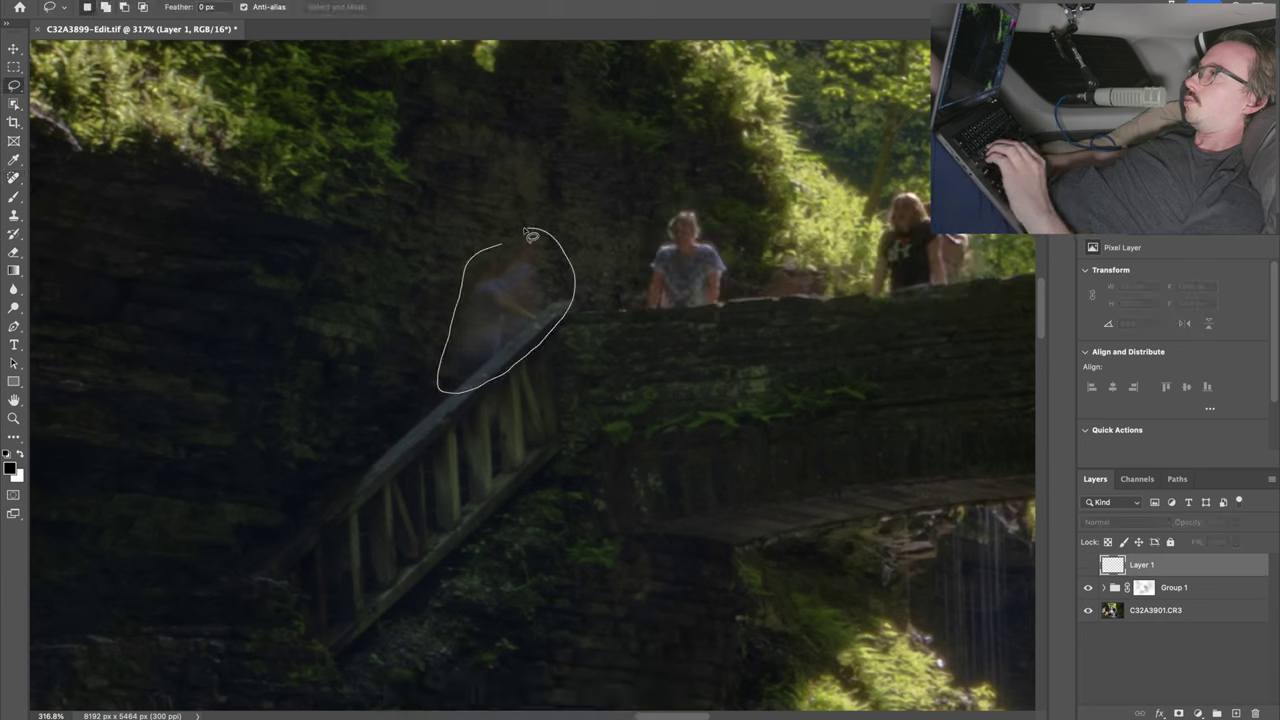
pyautogui.moveTo(531, 236); pyautogui.dragTo(503, 252)
pyautogui.click(396, 414)
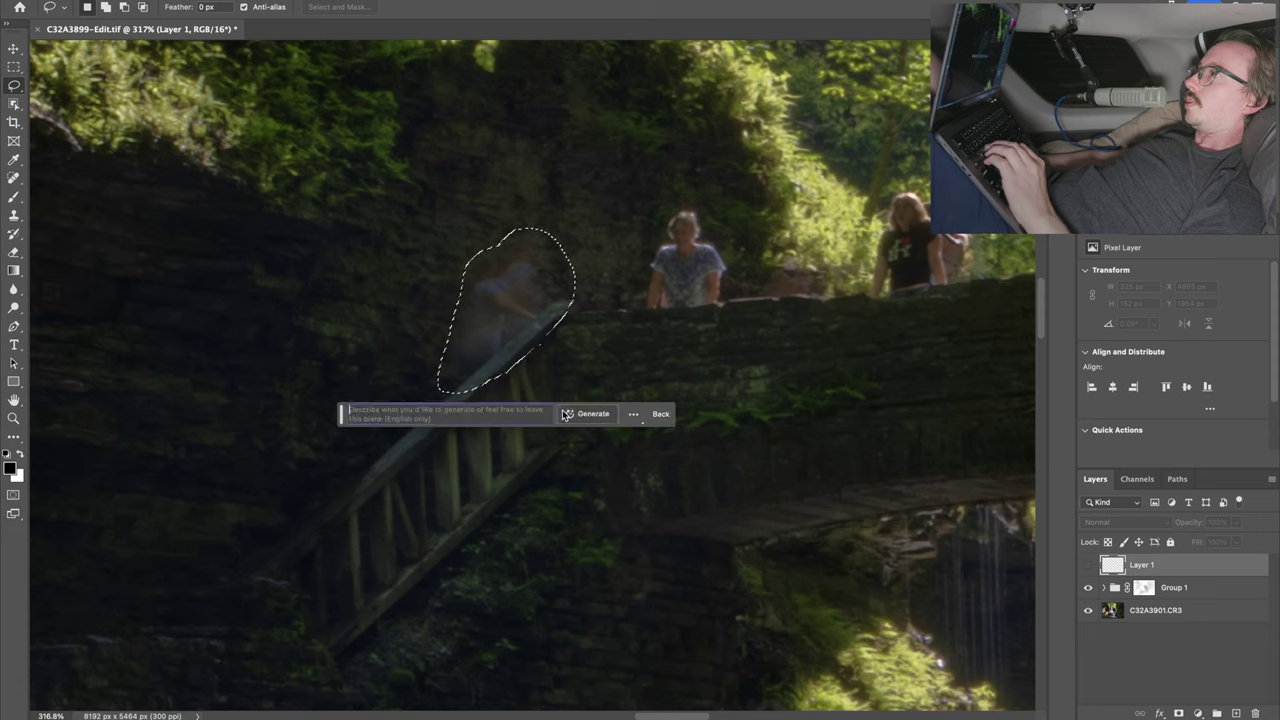
pyautogui.click(576, 414)
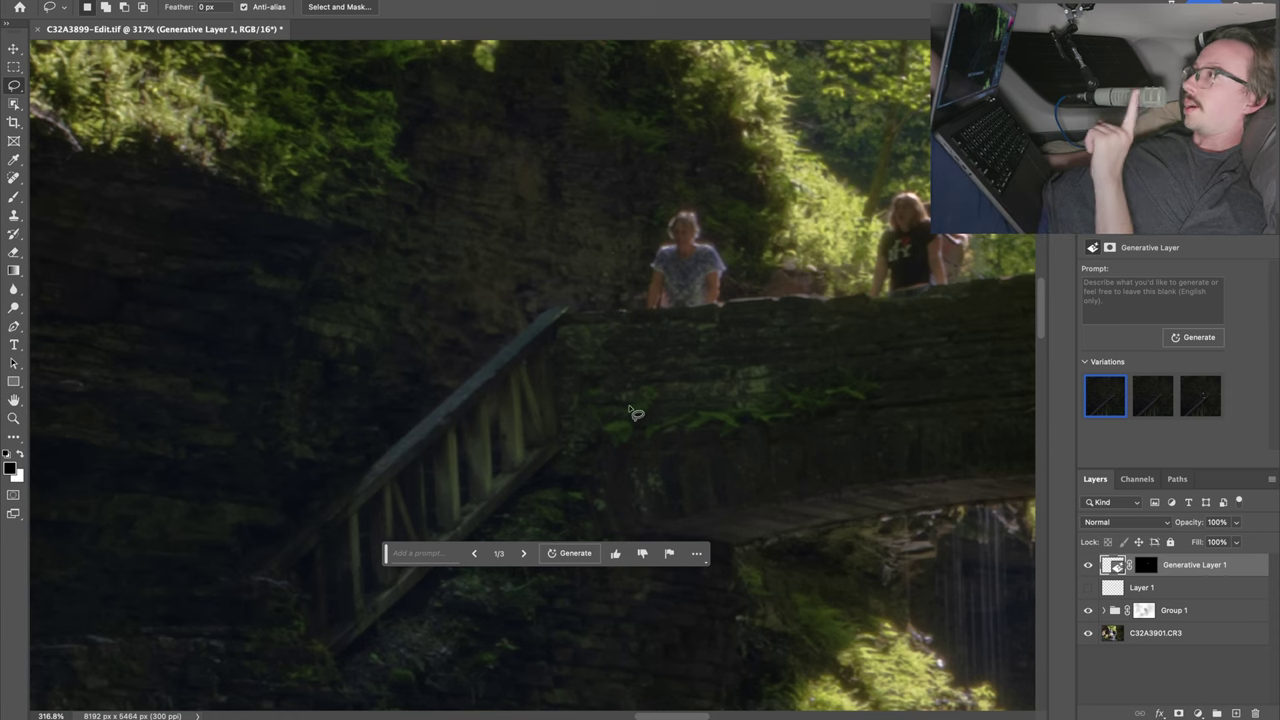
# Review the variations of the figure removal, compare the first with the original, and choose the second variation.
pyautogui.click(1192, 405)
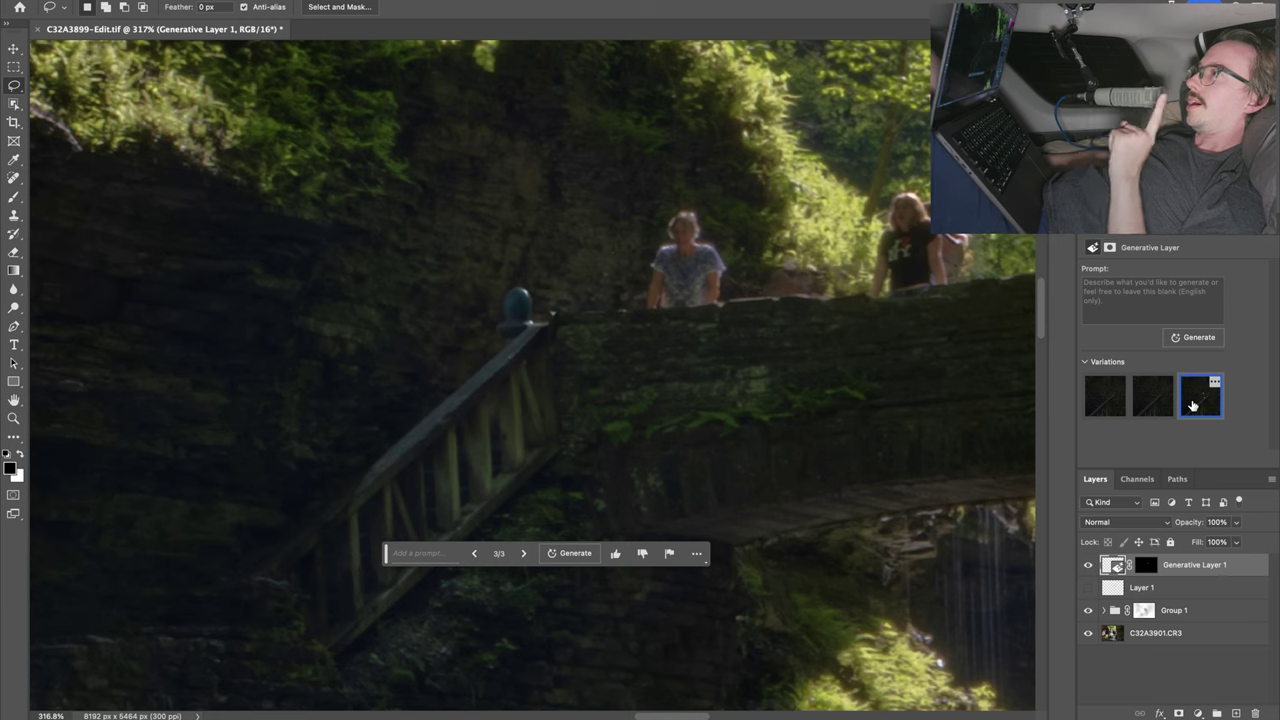
pyautogui.click(1133, 403)
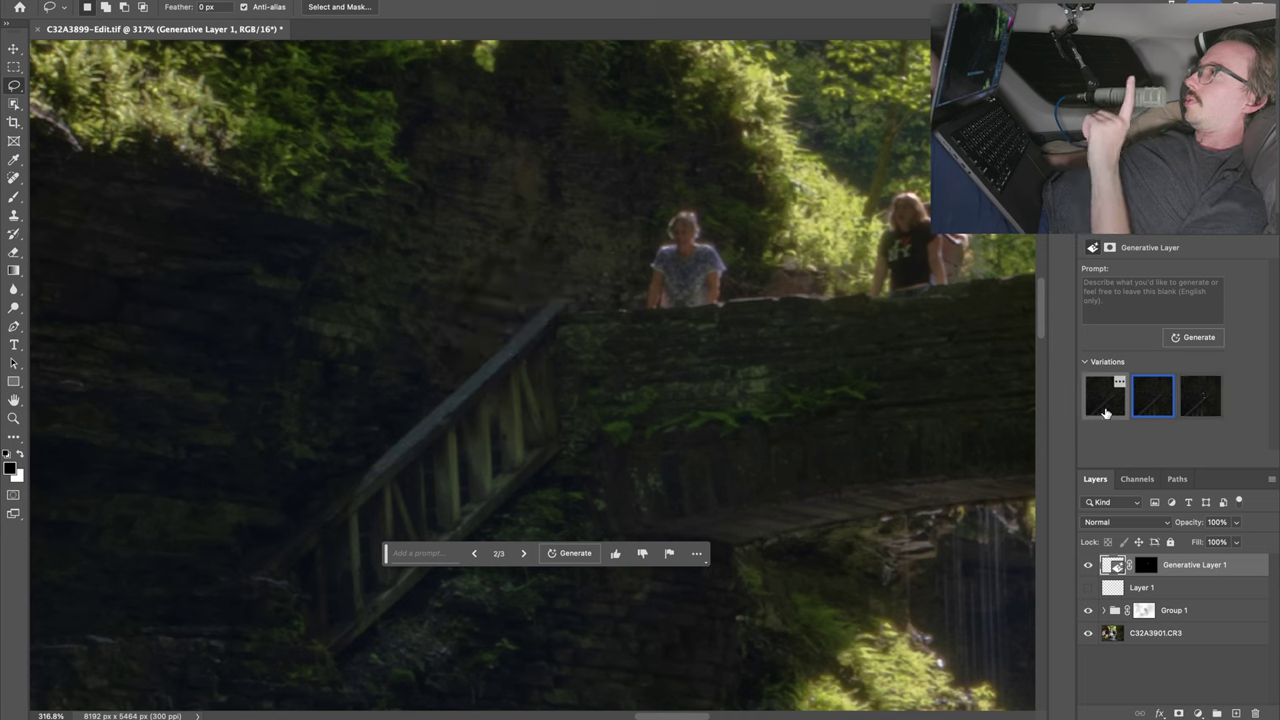
pyautogui.click(1105, 410)
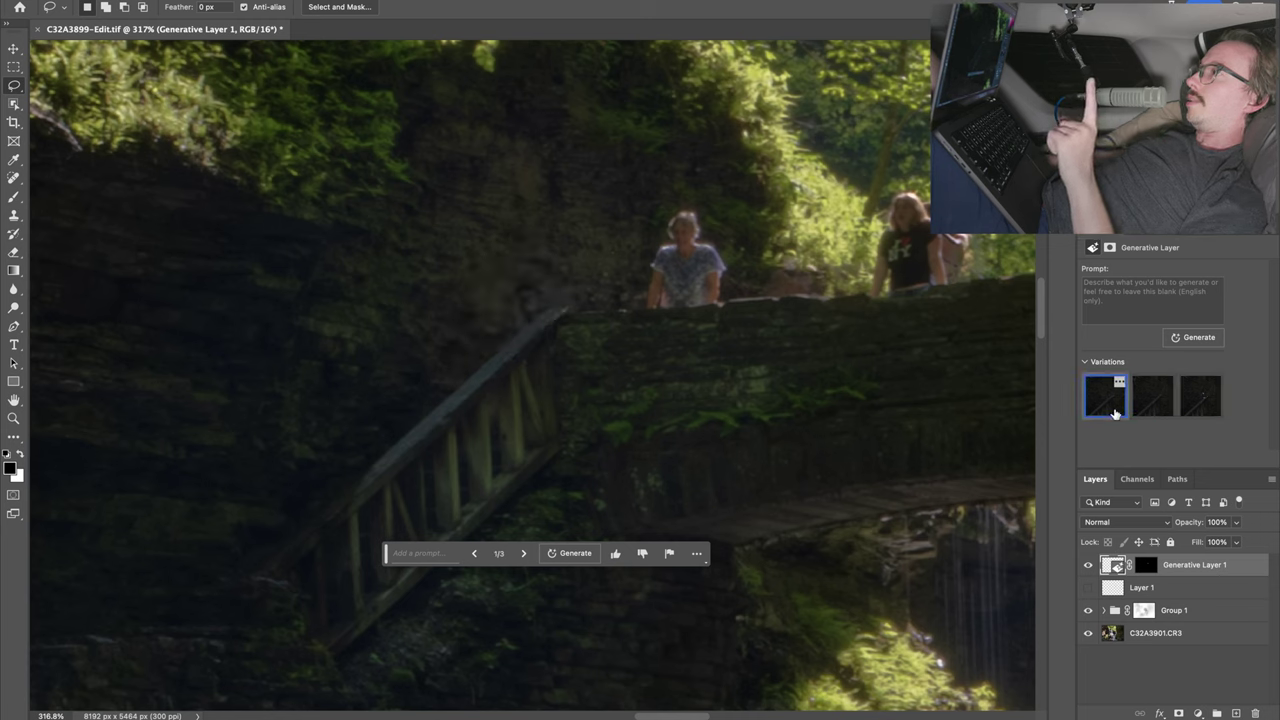
pyautogui.click(1089, 566)
pyautogui.click(1089, 566)
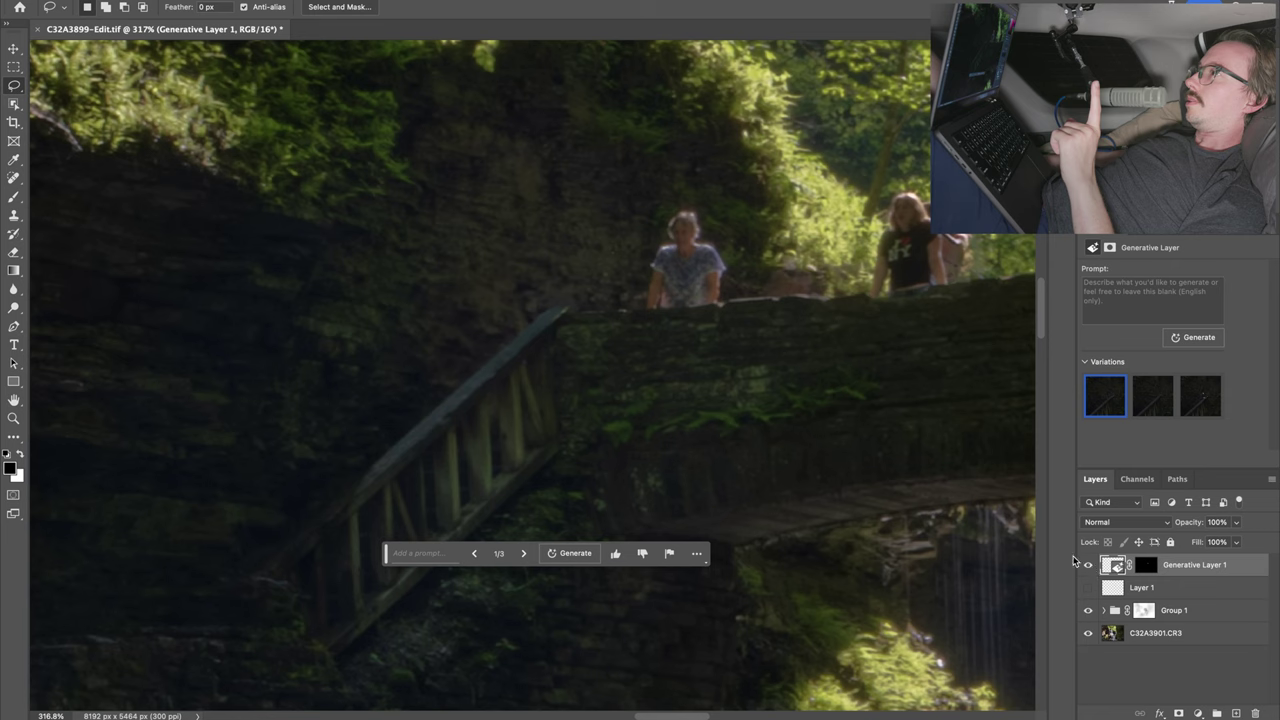
pyautogui.click(1153, 396)
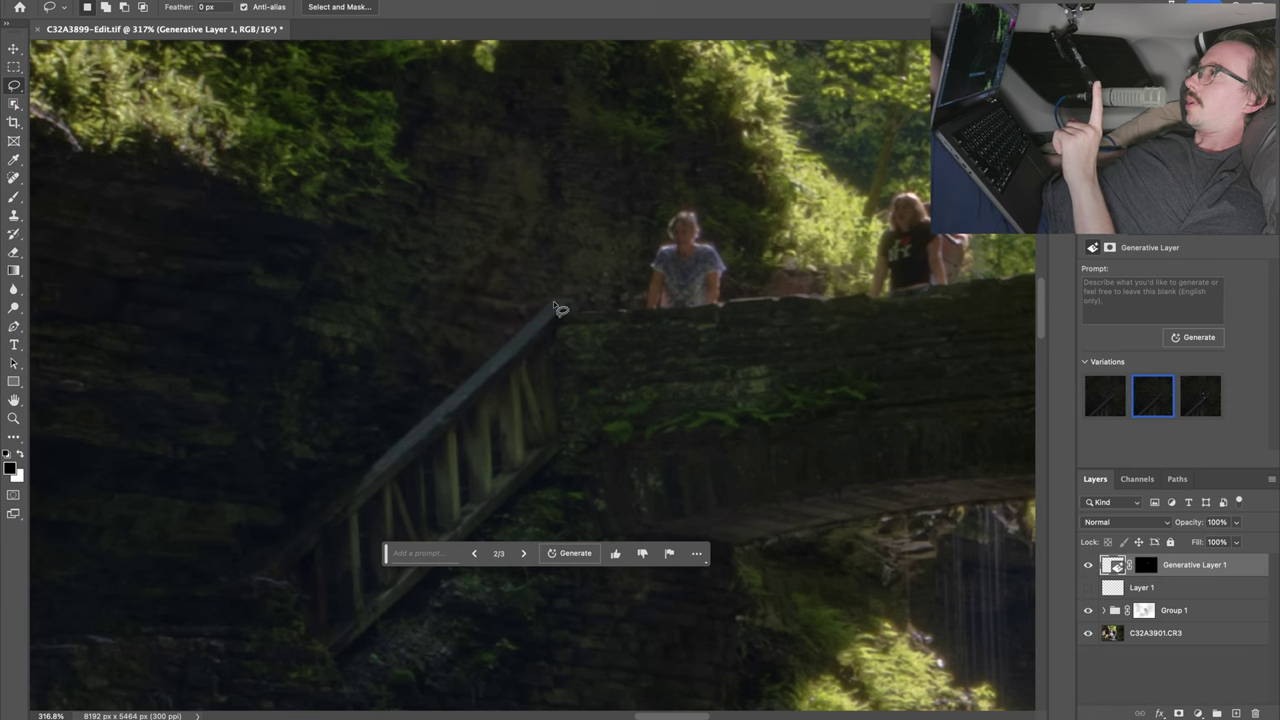
# Compare the second variation with the original up close at the upper end of the railing.
pyautogui.press('z')
pyautogui.moveTo(540, 314); pyautogui.dragTo(629, 323)
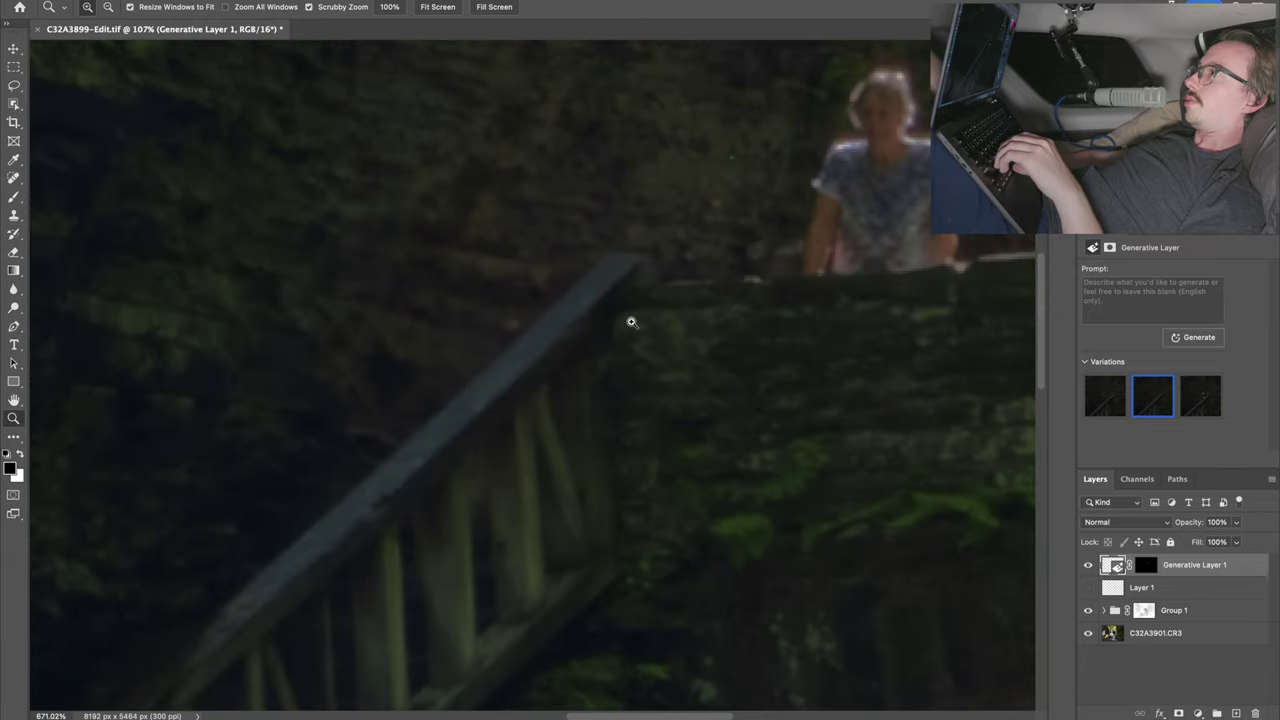
pyautogui.click(1088, 565)
pyautogui.click(1088, 565)
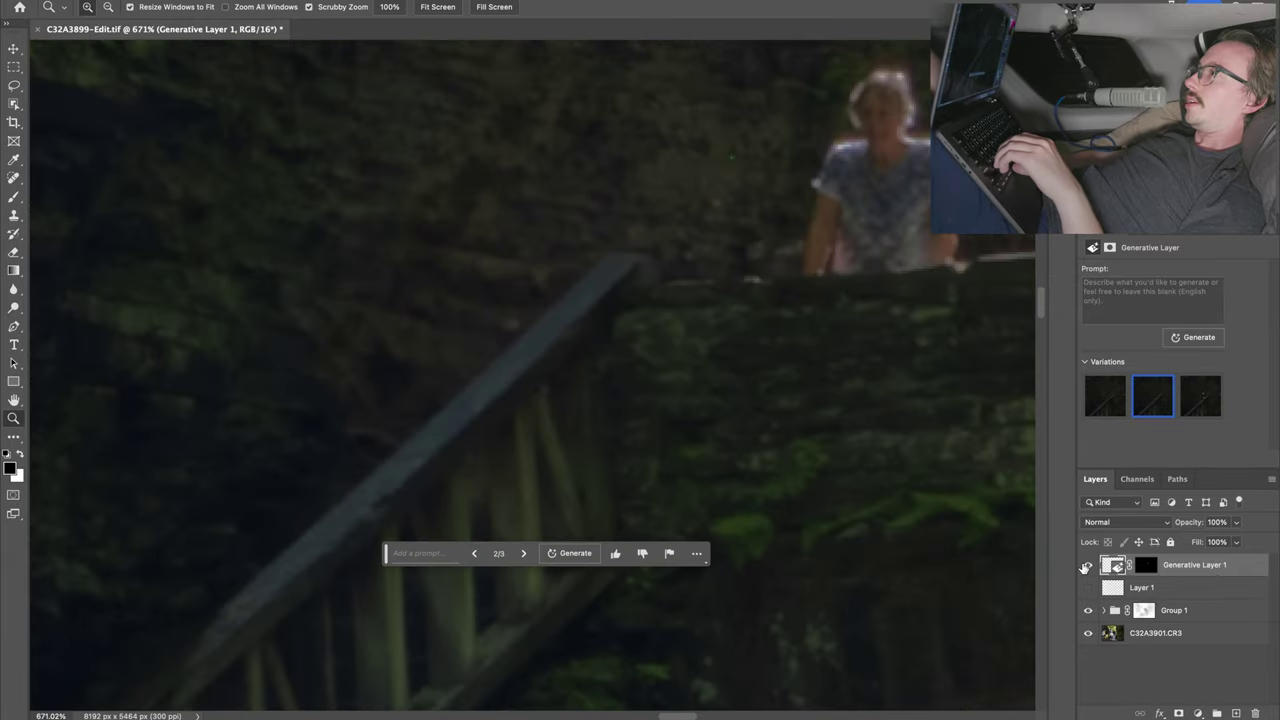
# Try to remove the person behind the waterfall on Layer 1 using the content-aware Spot Healing Brush, and undo the stroke.
pyautogui.hotkey('ctrl', '0')
pyautogui.moveTo(446, 374); pyautogui.dragTo(540, 487)
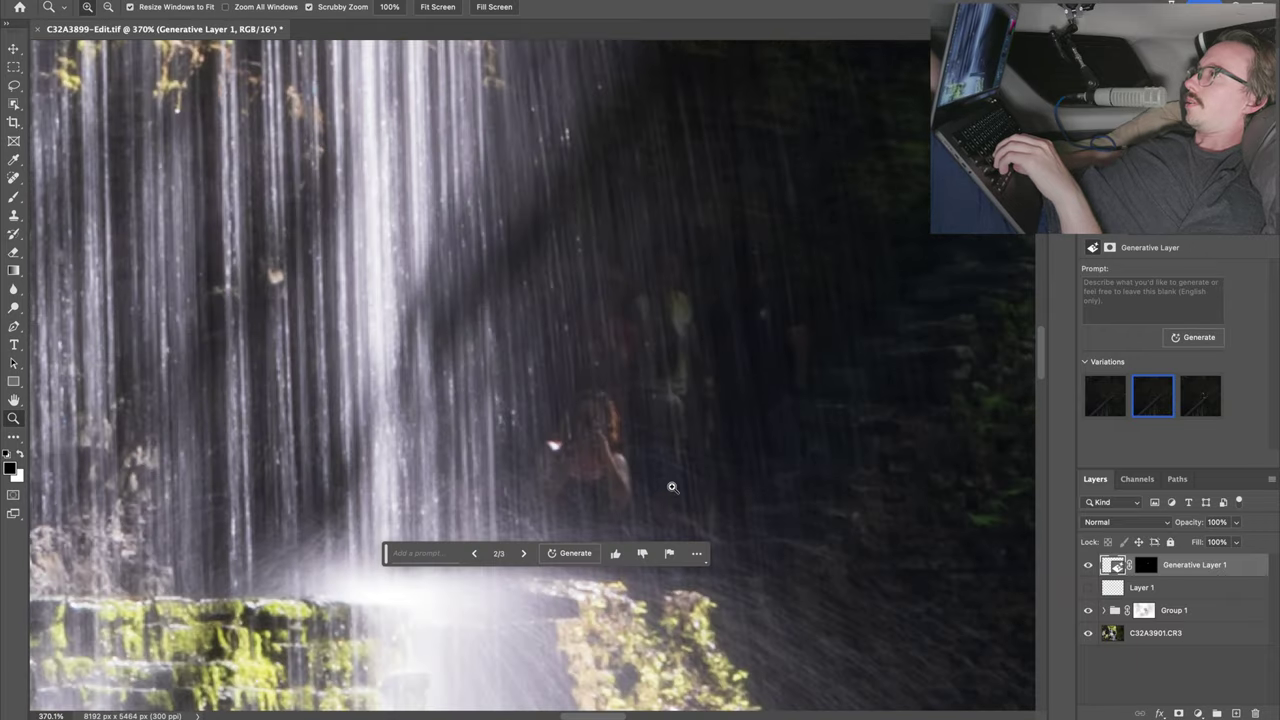
pyautogui.moveTo(718, 466); pyautogui.dragTo(677, 337)
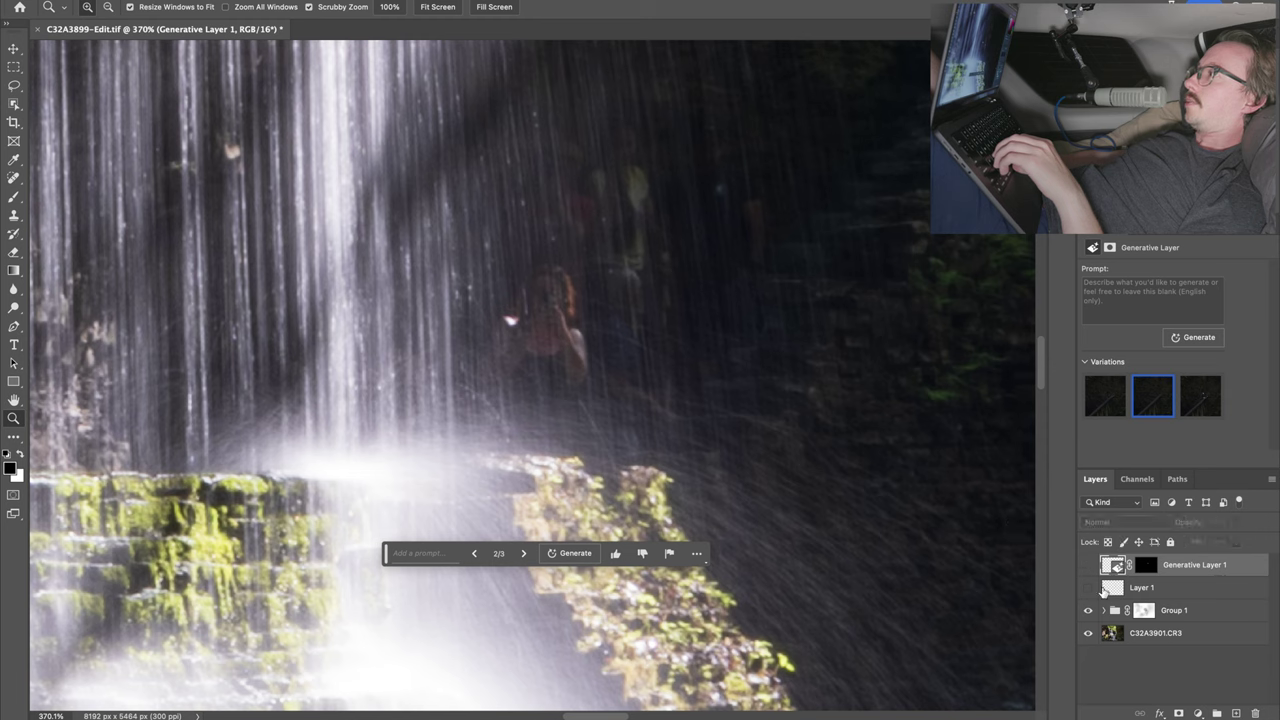
pyautogui.press('j')
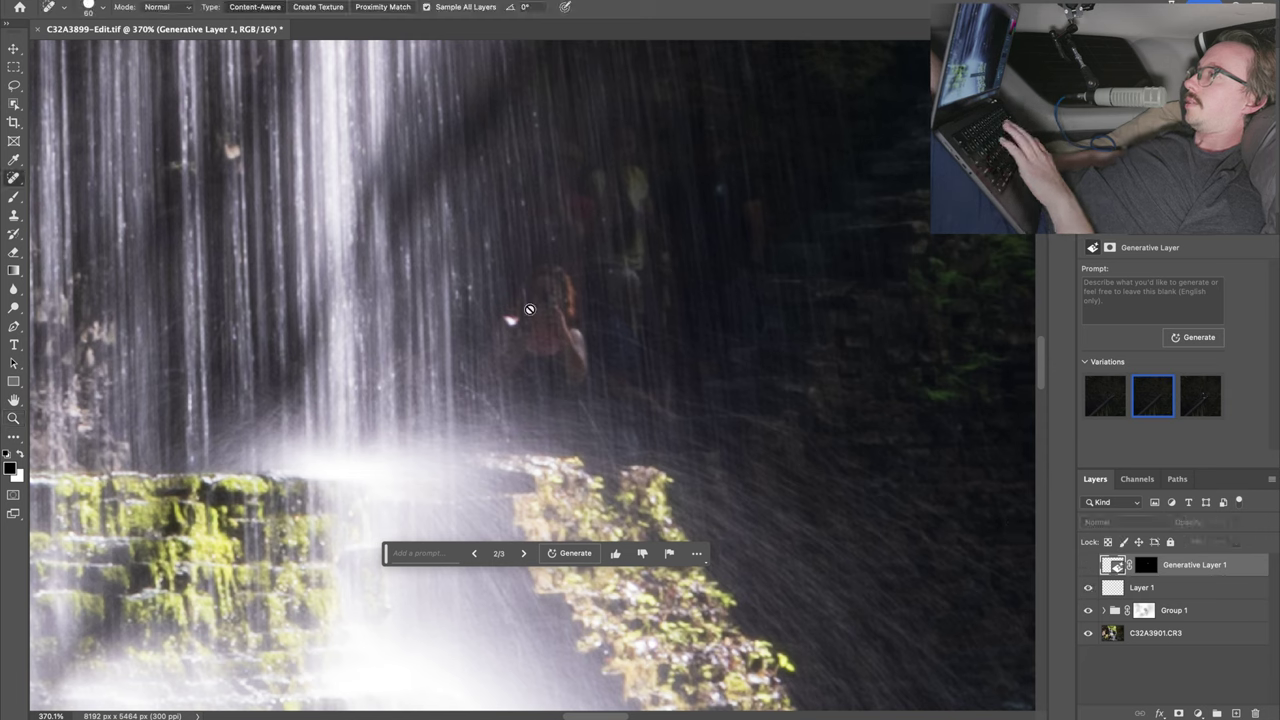
pyautogui.hotkey('alt', '[')
pyautogui.moveTo(551, 287)
pyautogui.mouseDown()
pyautogui.moveTo(516, 317)
pyautogui.moveTo(500, 392)
pyautogui.moveTo(533, 435)
pyautogui.moveTo(590, 454)
pyautogui.moveTo(560, 379)
pyautogui.moveTo(553, 310)
pyautogui.moveTo(578, 359)
pyautogui.mouseUp()
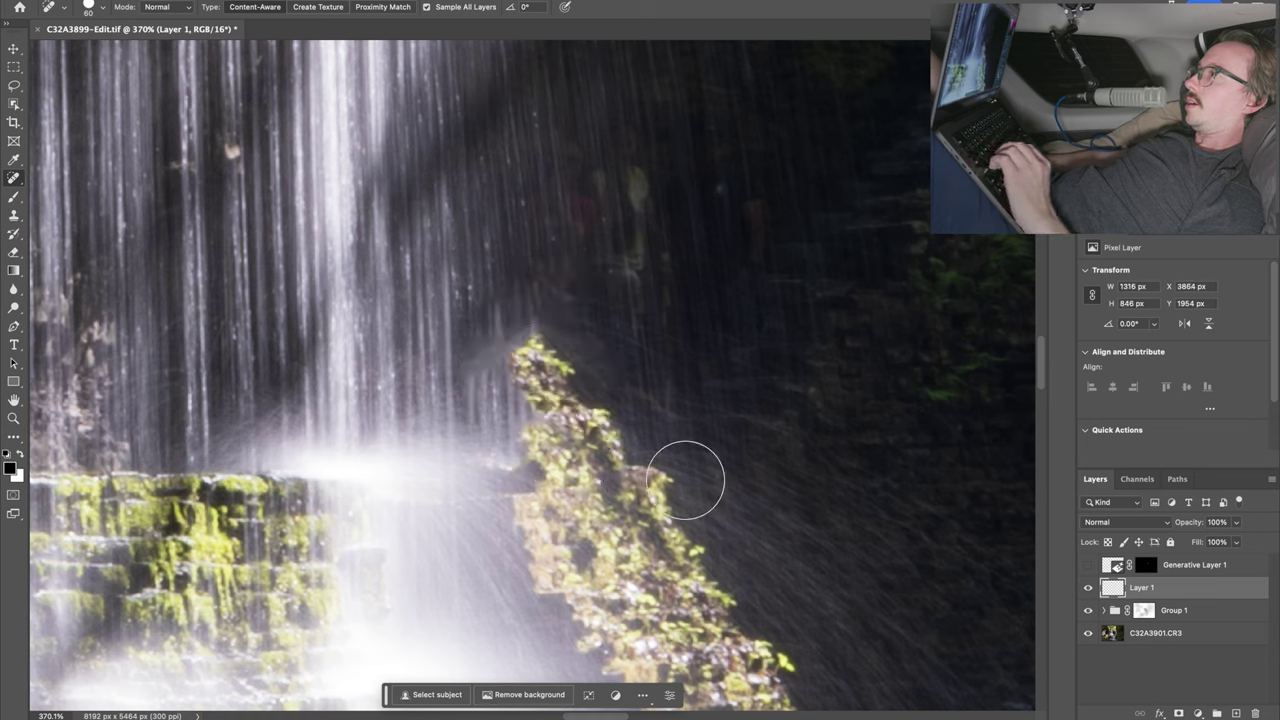
pyautogui.hotkey('ctrl', 'z')
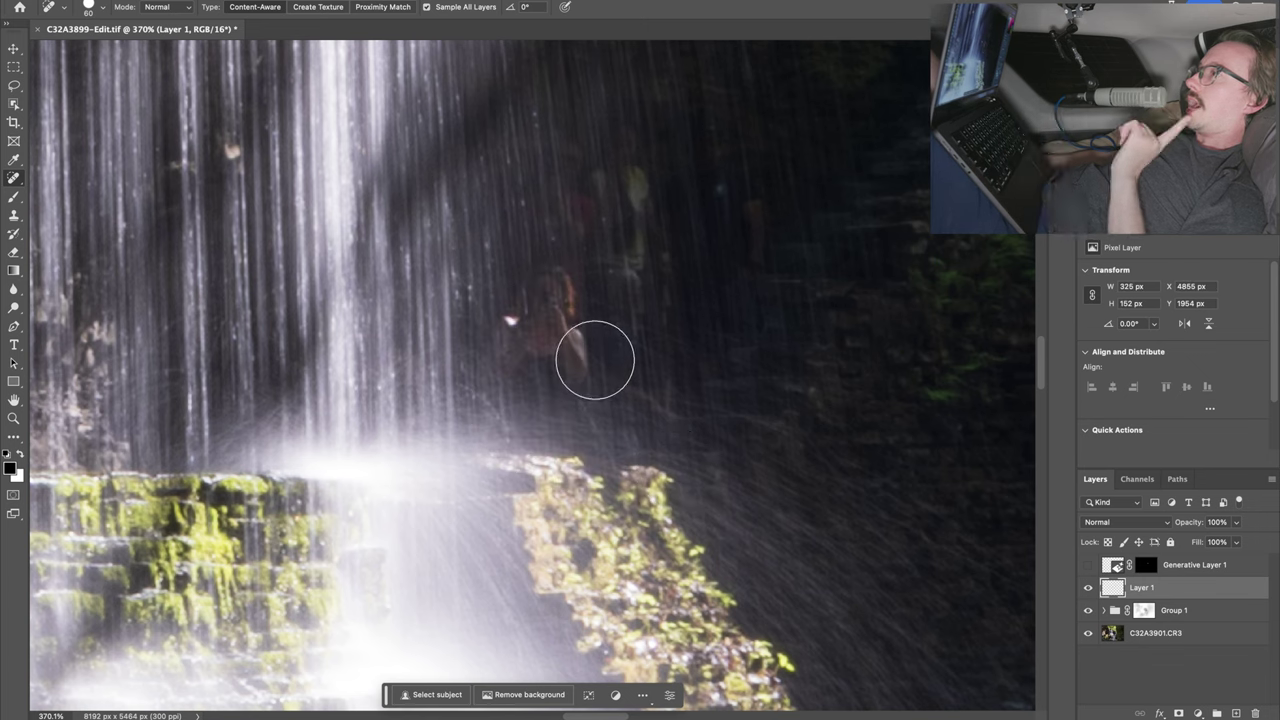
# Examine the faint people behind the waterfall within the wider scene and up close.
pyautogui.scroll(2, 594, 363)
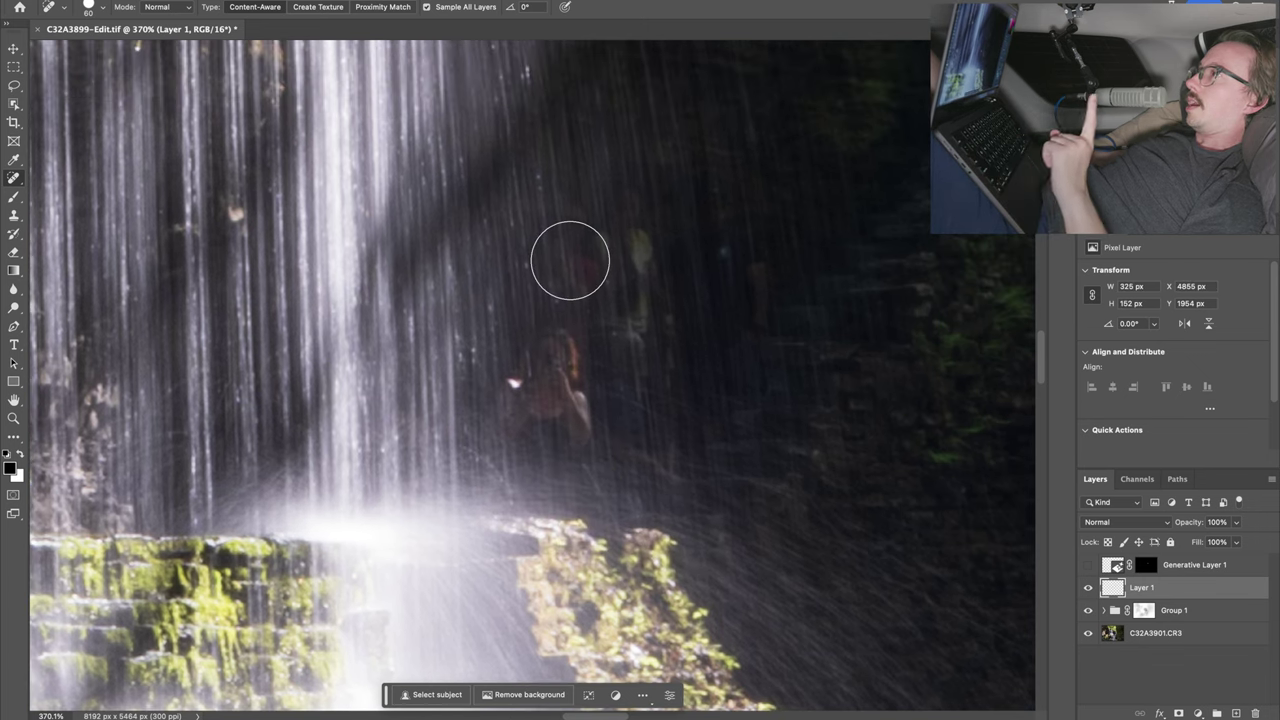
pyautogui.press('s')
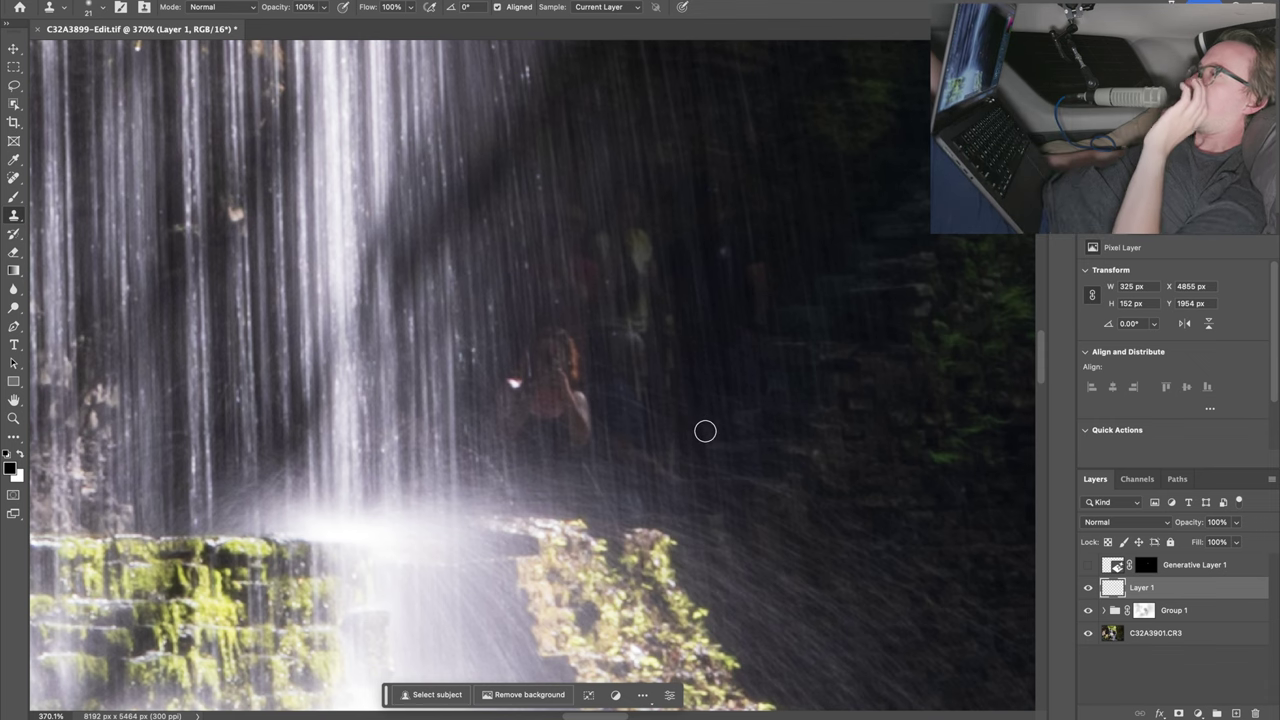
pyautogui.press('z')
pyautogui.moveTo(757, 311); pyautogui.dragTo(726, 297)
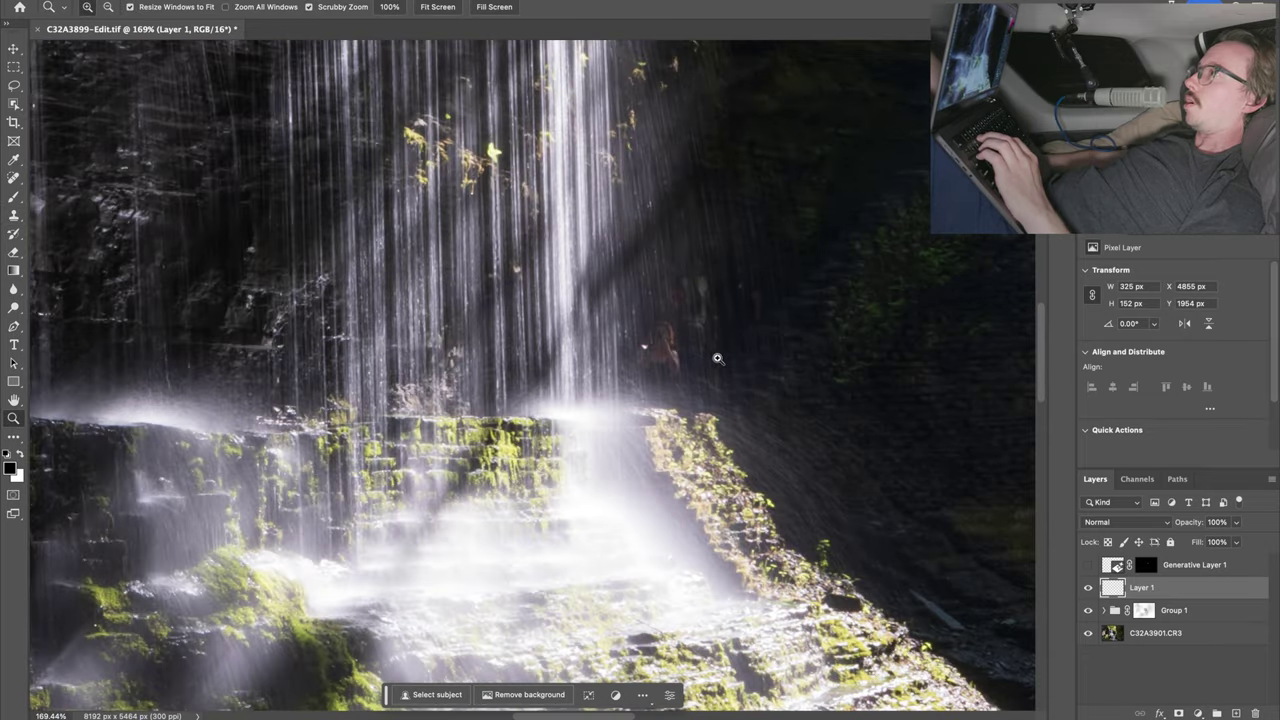
pyautogui.moveTo(717, 358); pyautogui.dragTo(777, 360)
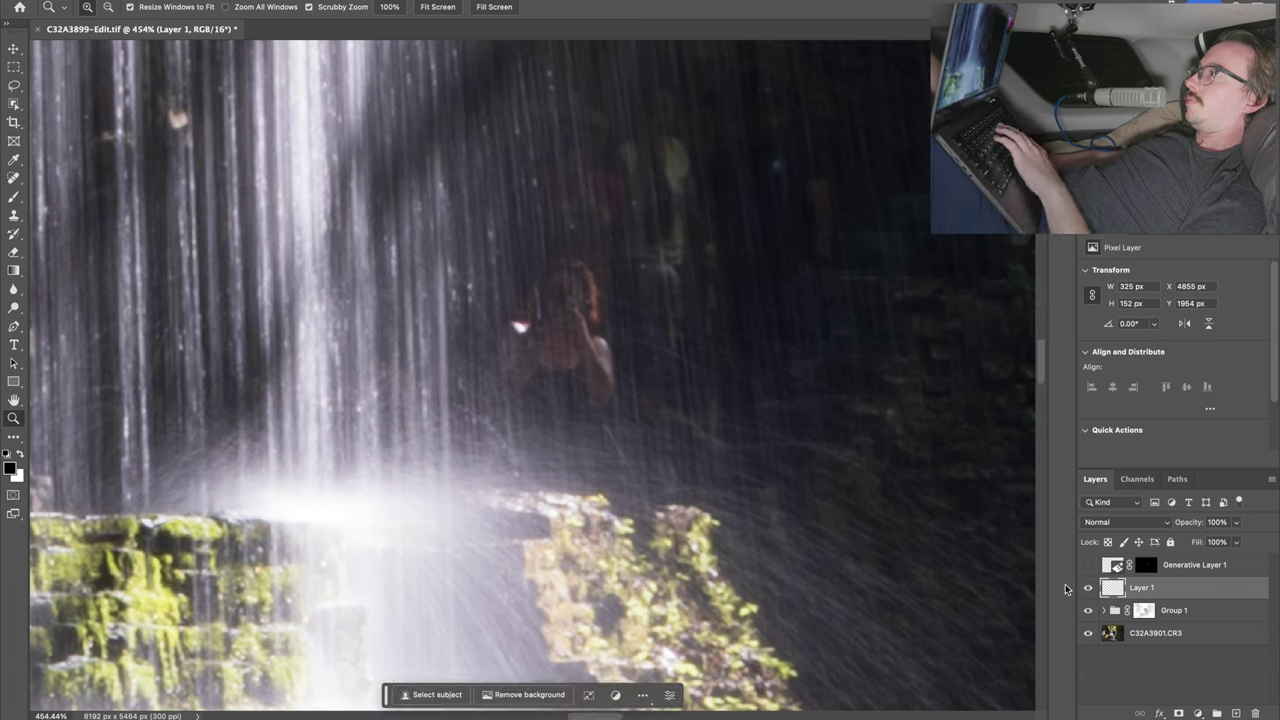
# Hide Layer 1, lasso the person behind the waterfall down to the mossy ledge, and run Generative Fill with an empty prompt.
pyautogui.click(1088, 588)
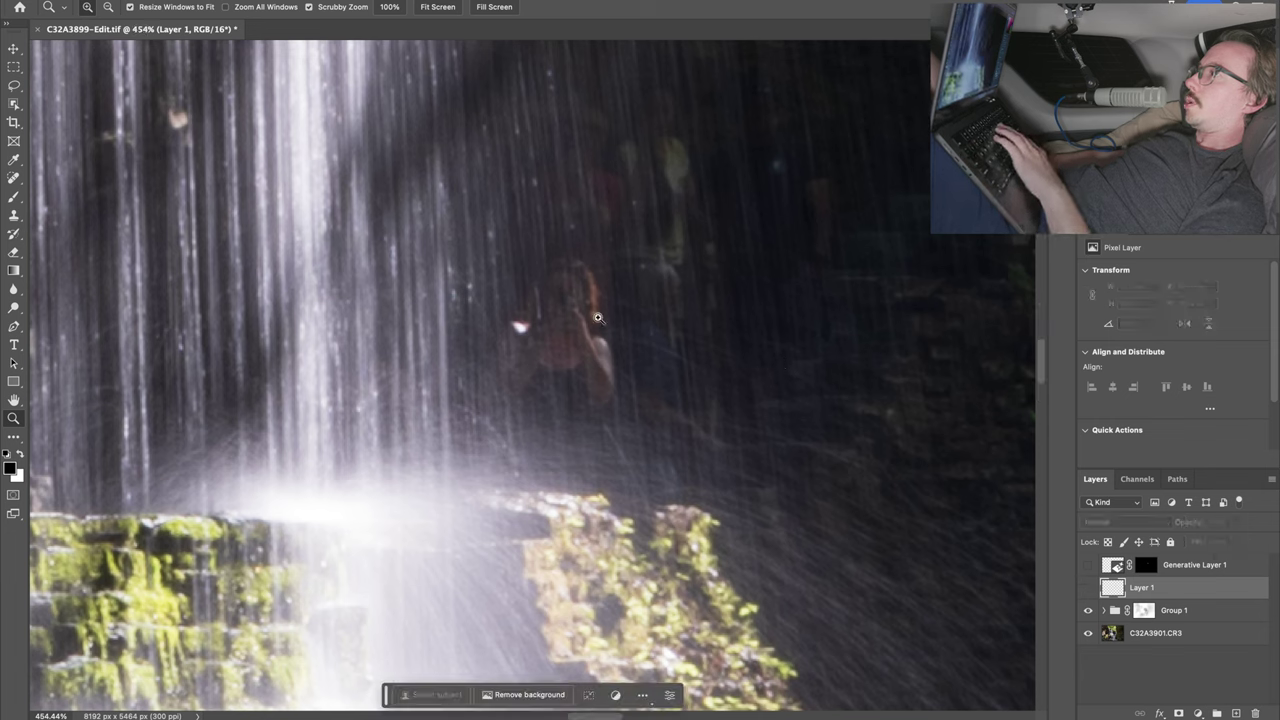
pyautogui.press('l')
pyautogui.moveTo(525, 271); pyautogui.dragTo(505, 308)
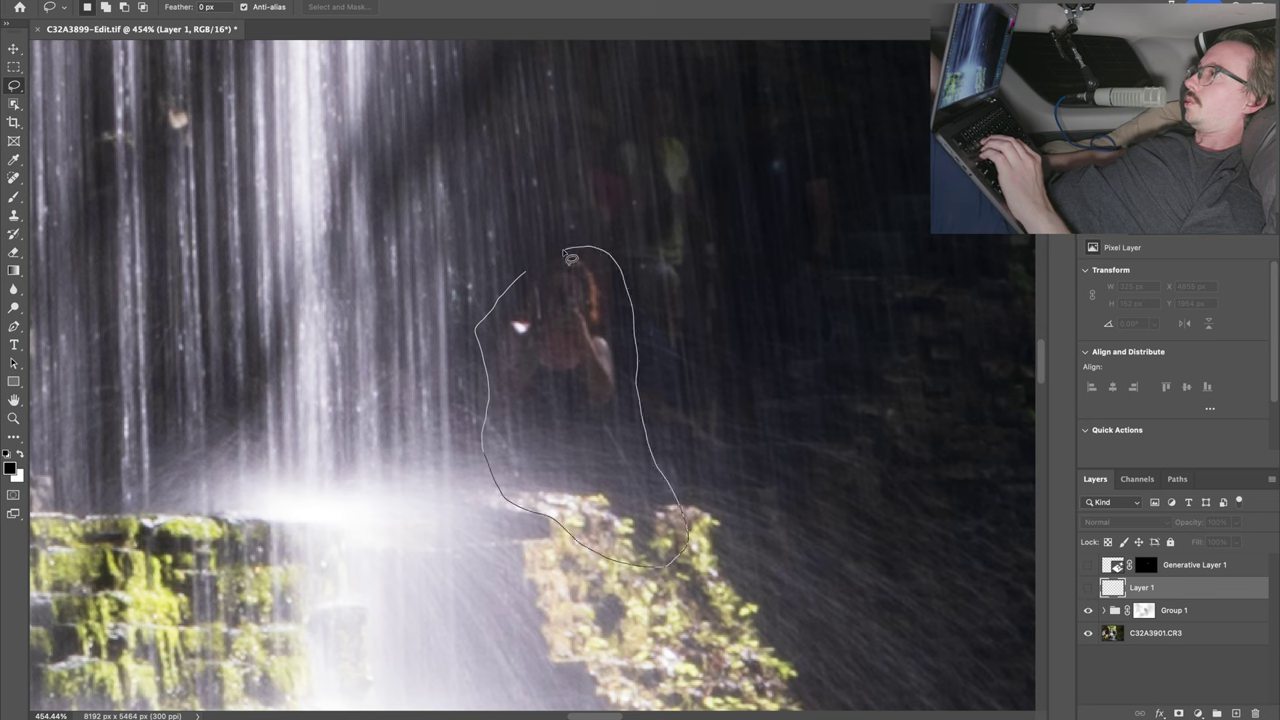
pyautogui.moveTo(533, 283); pyautogui.dragTo(527, 273)
pyautogui.click(470, 586)
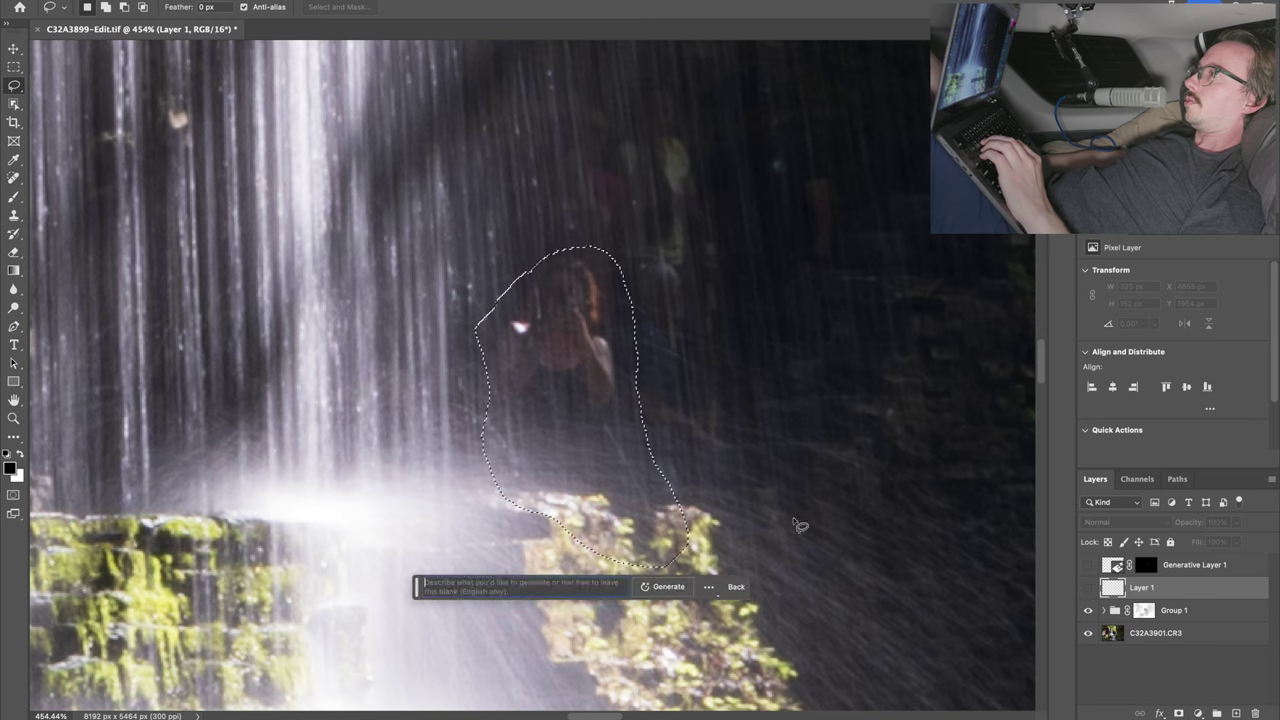
pyautogui.click(663, 586)
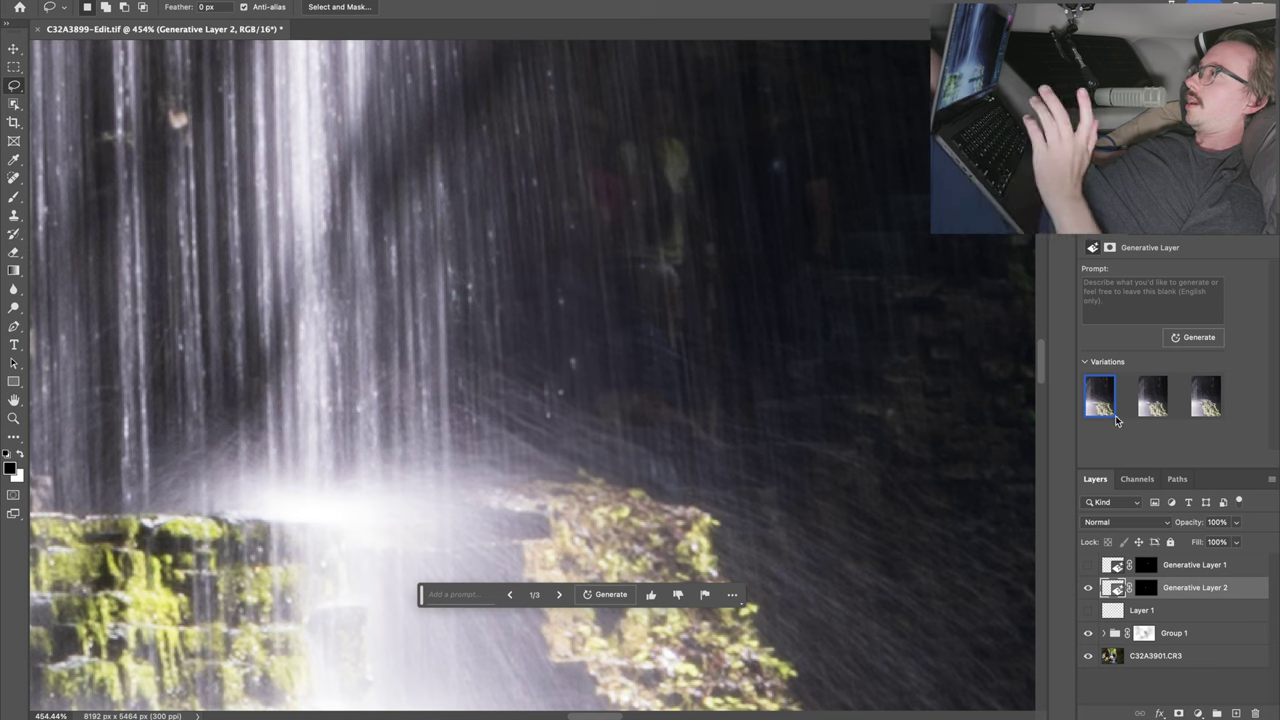
# Review the three variations of the waterfall fill and compare the first one with the original.
pyautogui.click(1090, 589)
pyautogui.click(1090, 589)
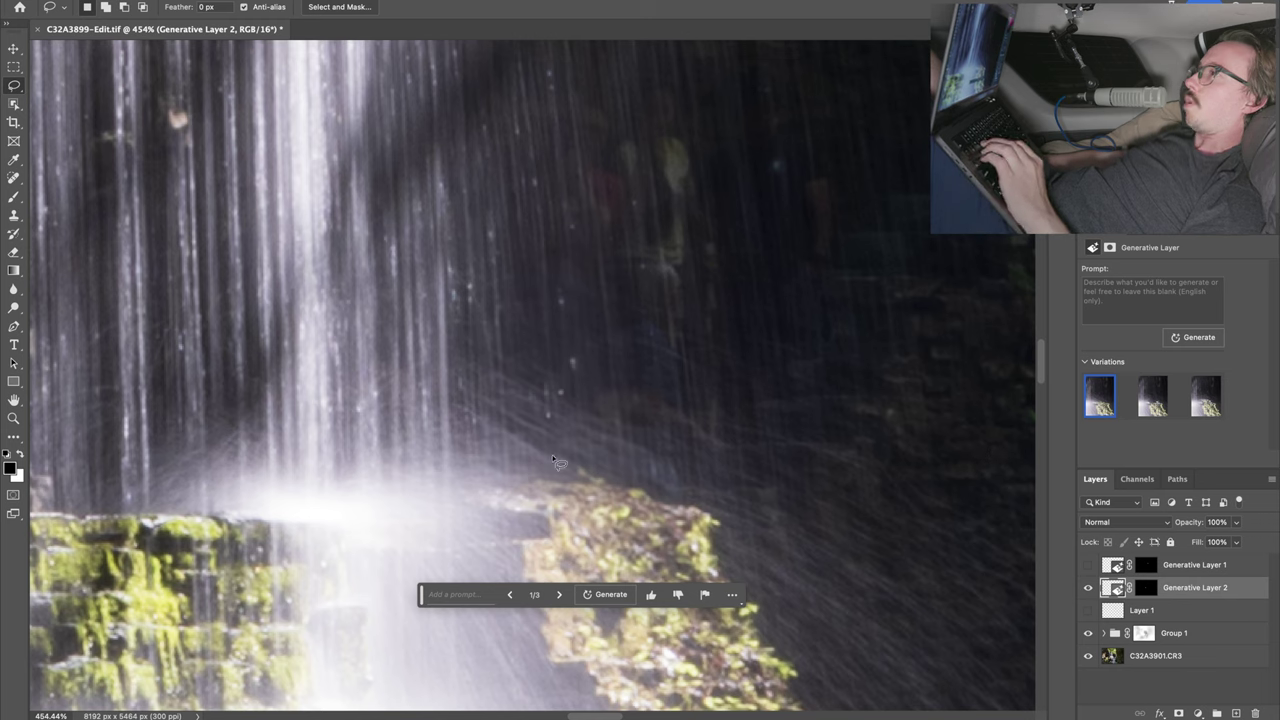
pyautogui.click(1155, 405)
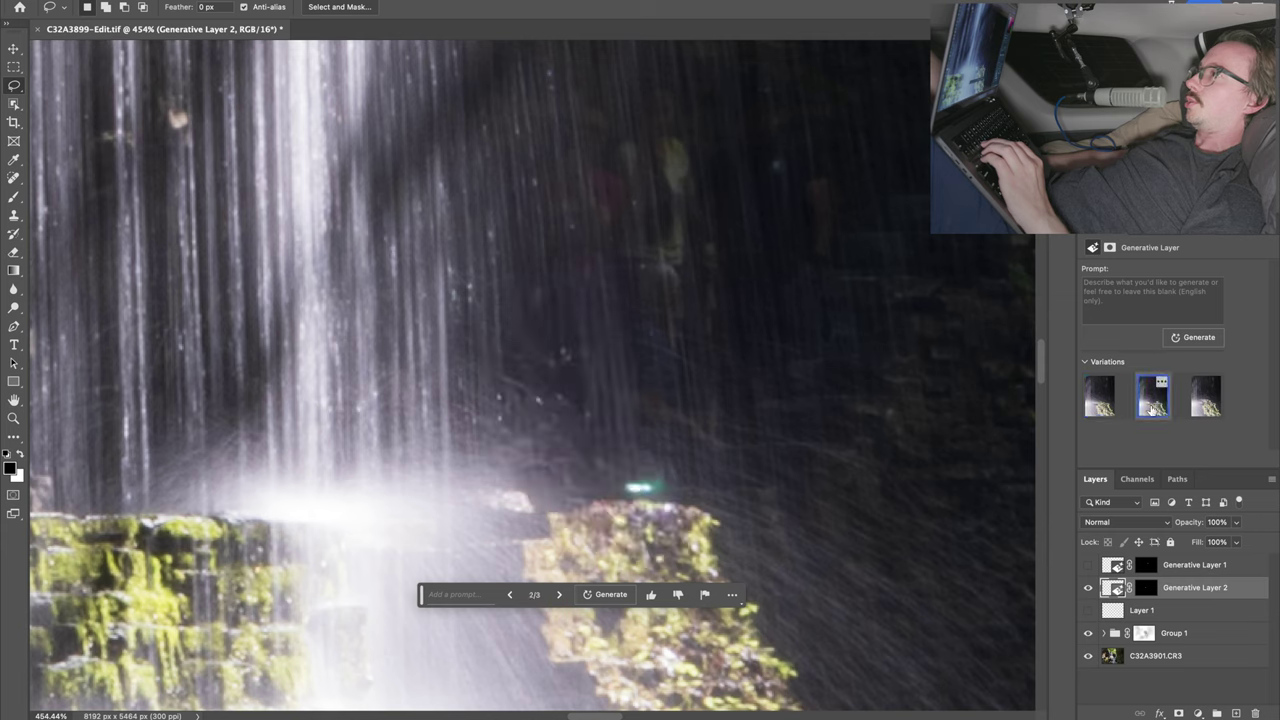
pyautogui.click(1210, 410)
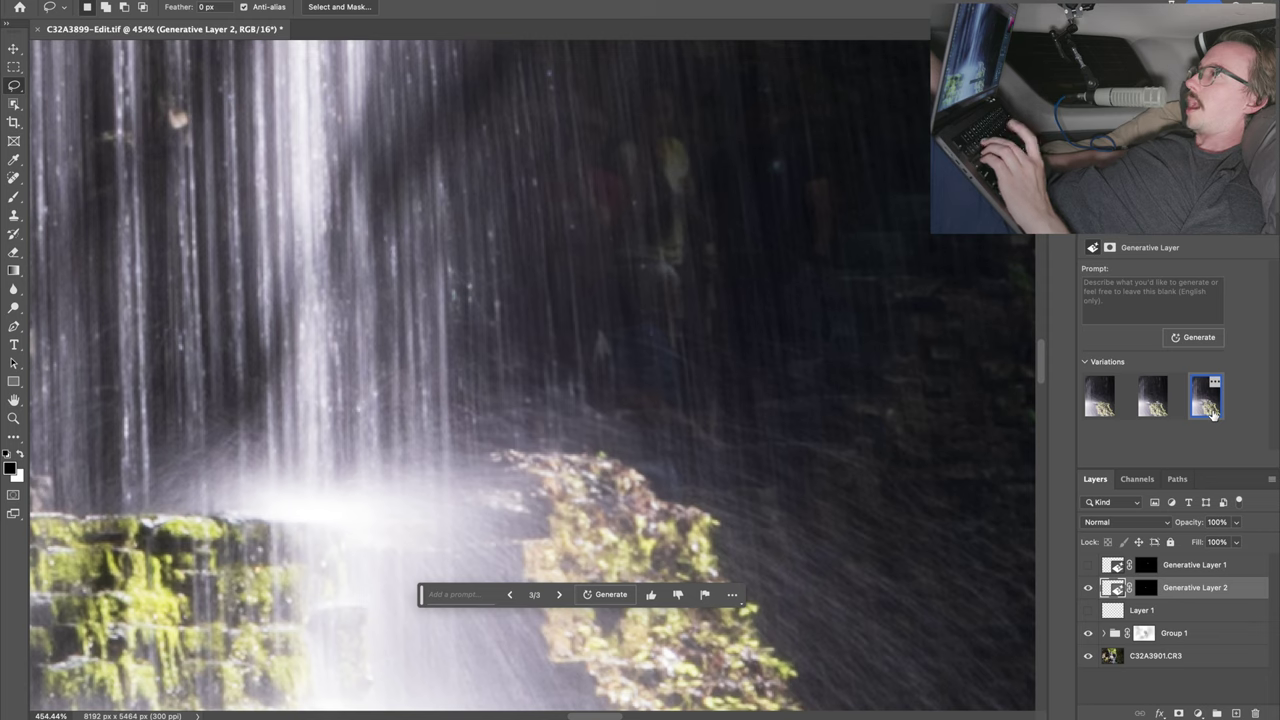
pyautogui.click(1107, 405)
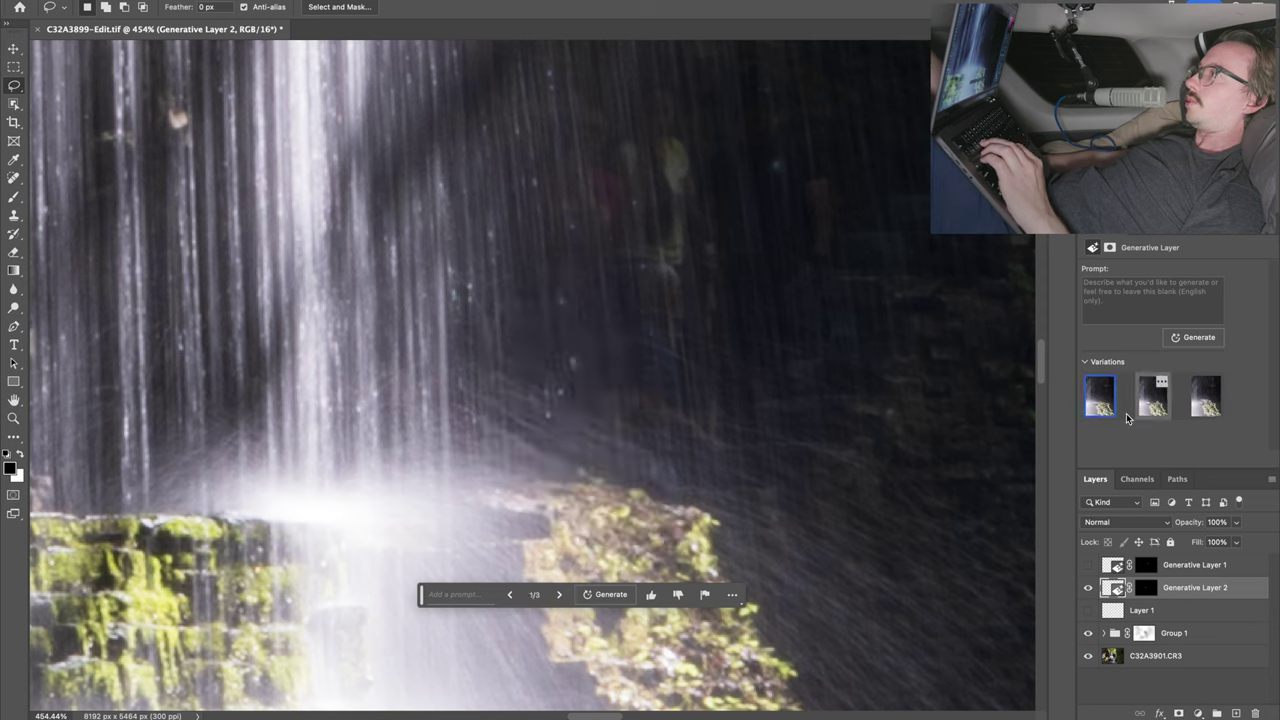
pyautogui.click(1088, 588)
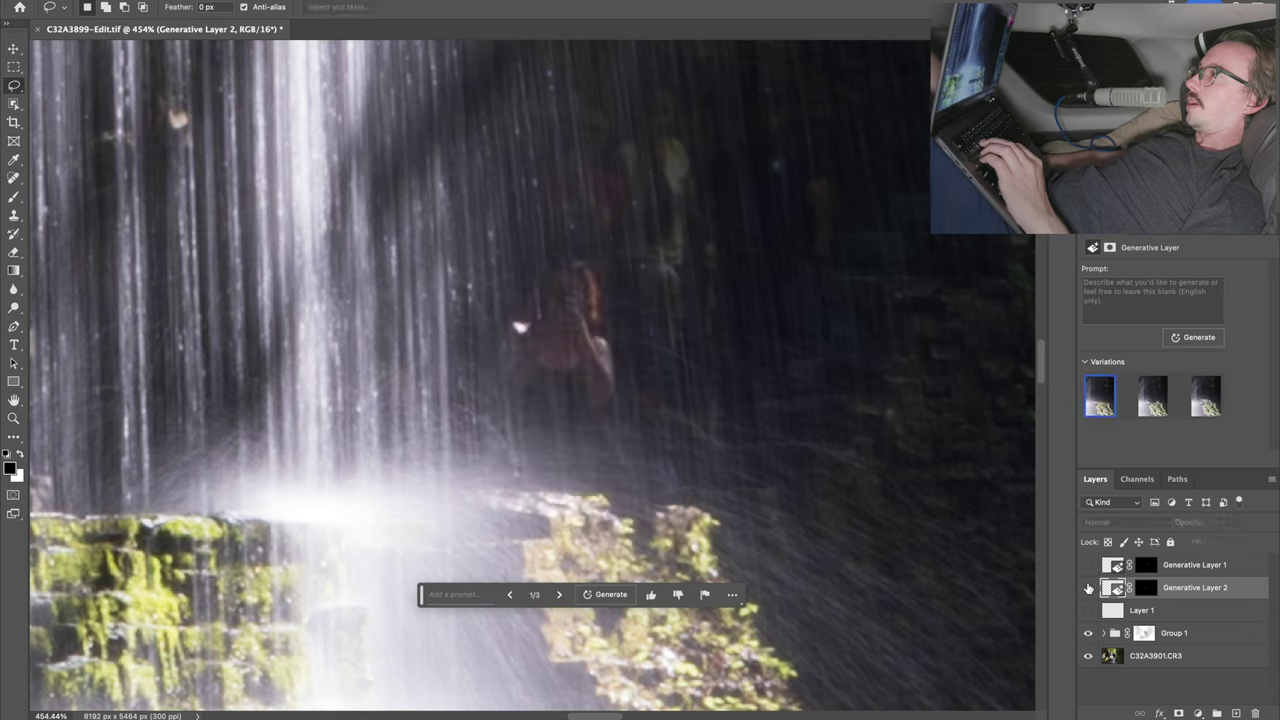
pyautogui.click(1088, 588)
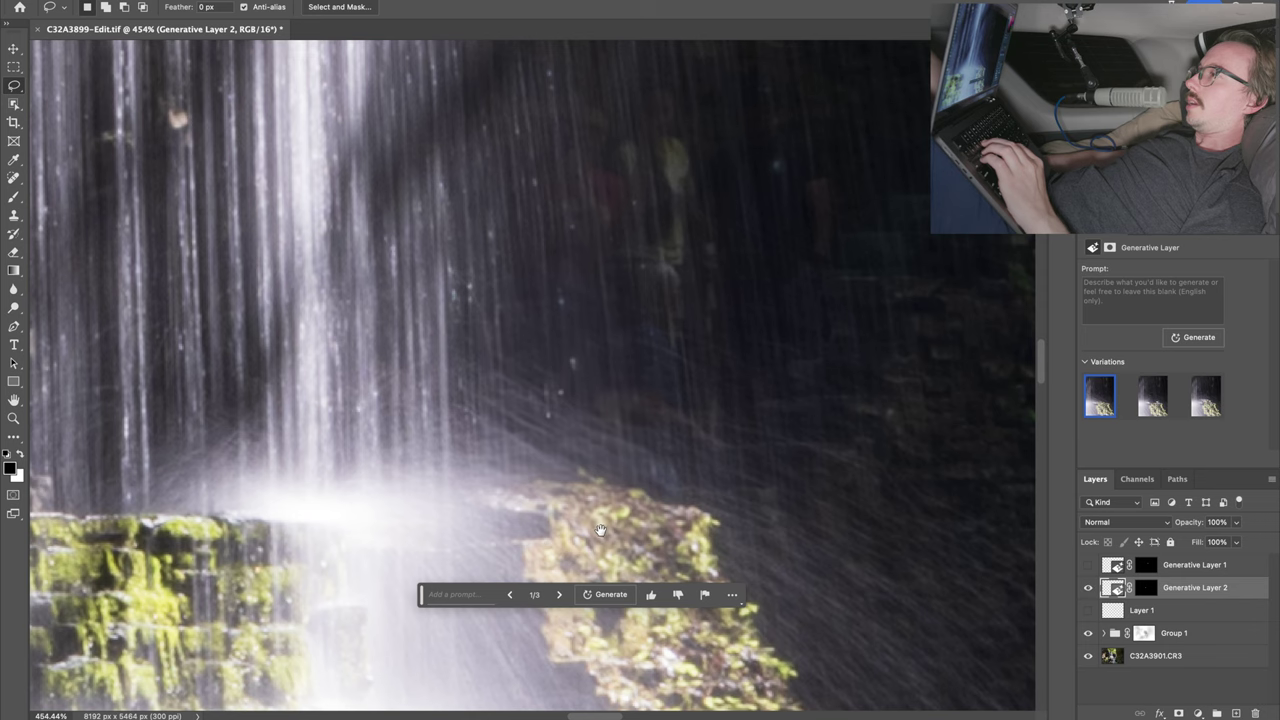
# Compare the first variation with the original around the person and the mossy ledge, both up close and from further out.
pyautogui.scroll(-3, 600, 530)
pyautogui.press('z')
pyautogui.moveTo(641, 391)
pyautogui.mouseDown()
pyautogui.moveTo(528, 400)
pyautogui.moveTo(641, 391)
pyautogui.mouseUp()
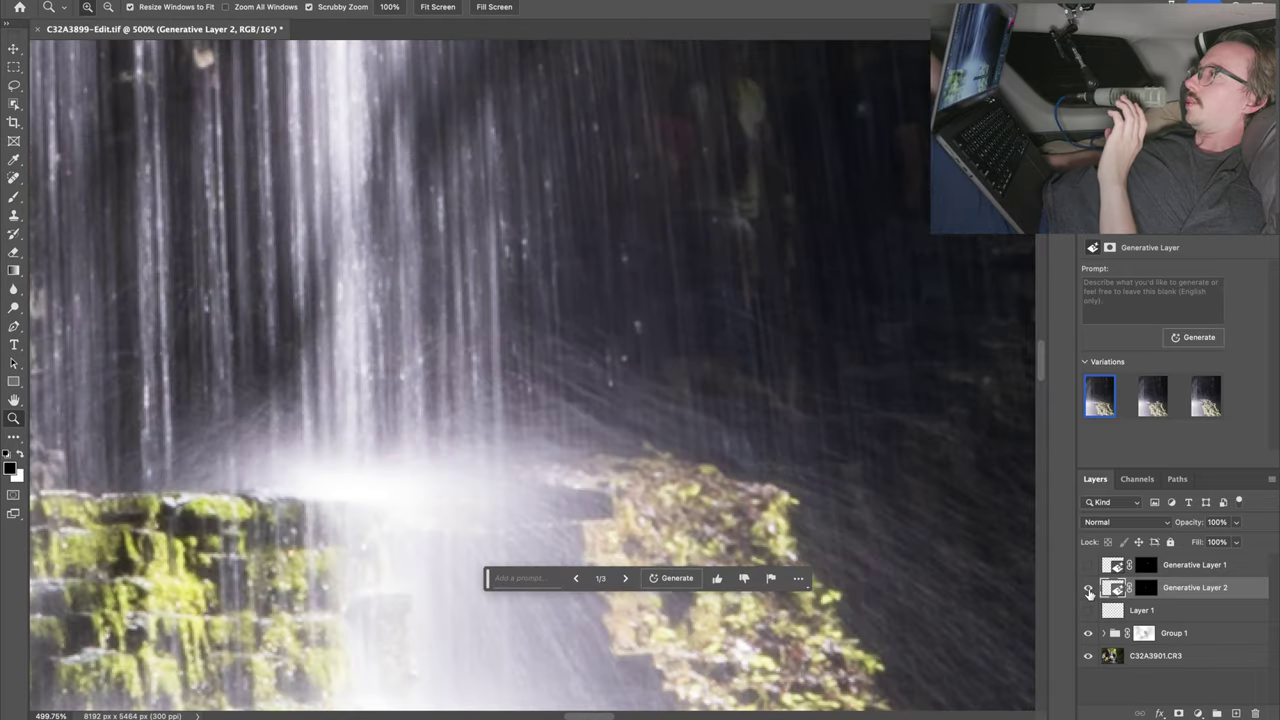
pyautogui.click(1089, 591)
pyautogui.click(1089, 591)
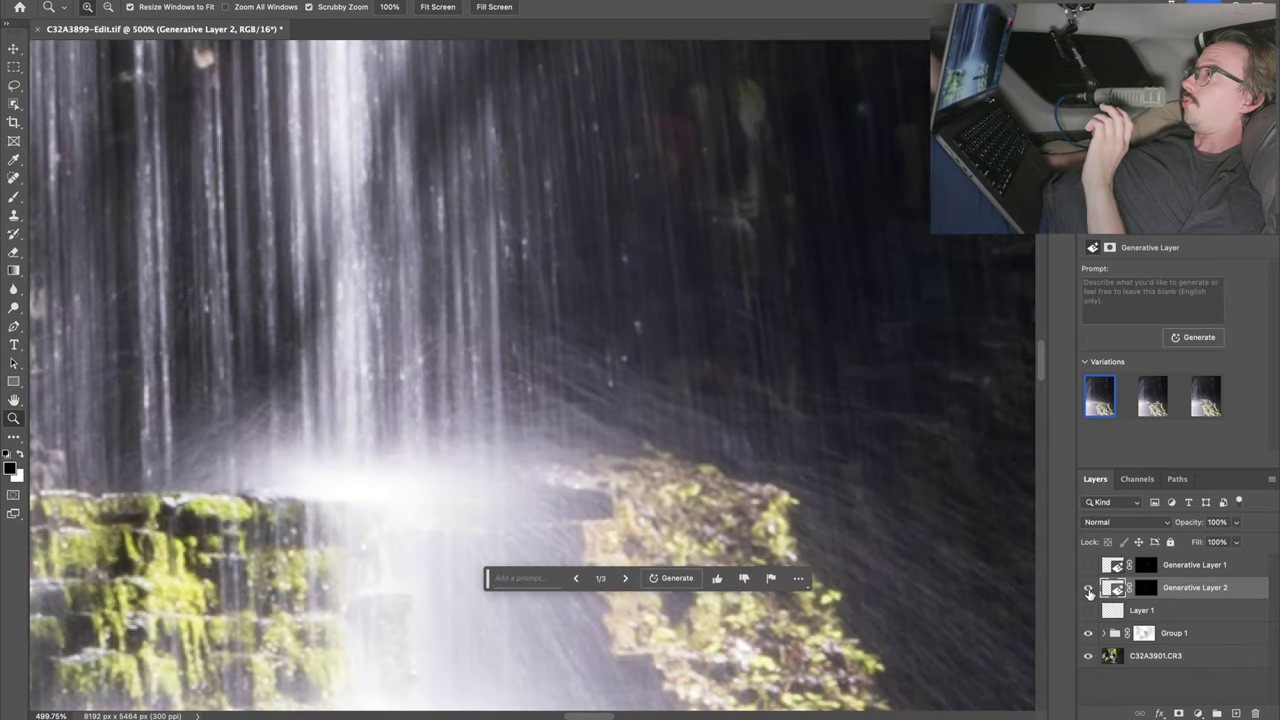
pyautogui.click(1089, 591)
pyautogui.click(1089, 591)
pyautogui.click(1089, 591)
pyautogui.moveTo(743, 429); pyautogui.dragTo(583, 407)
pyautogui.click(1090, 589)
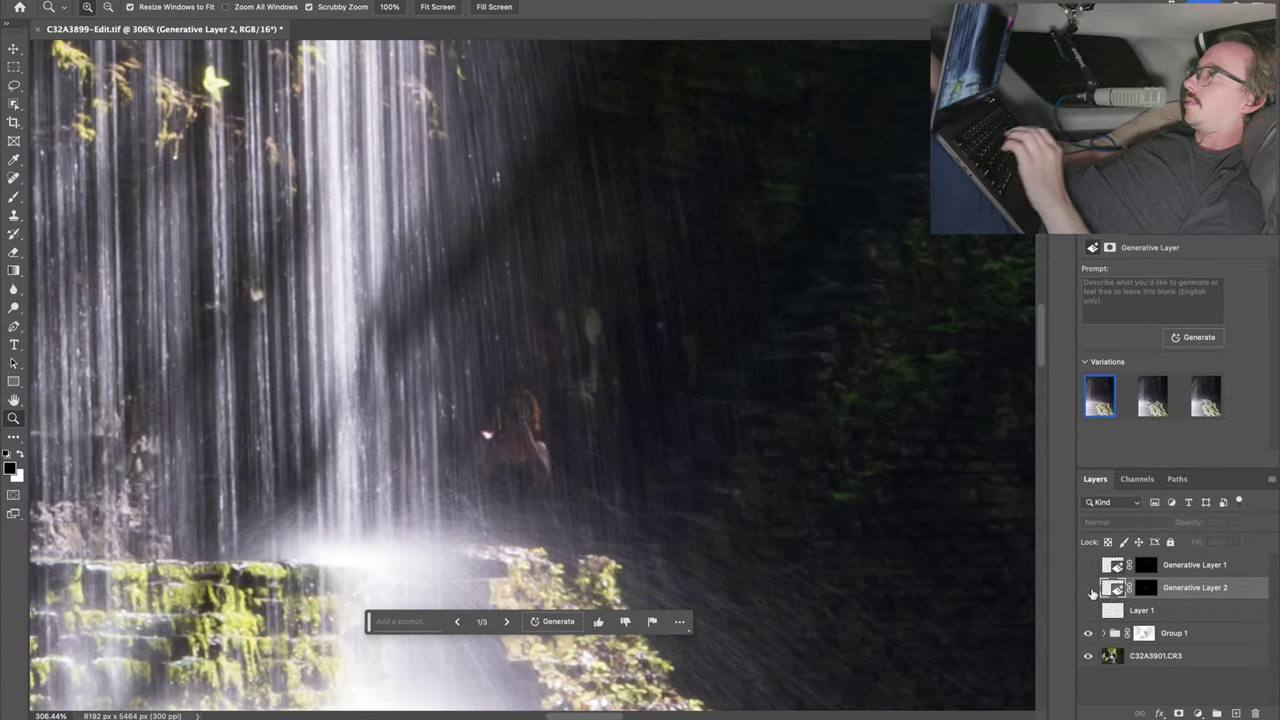
pyautogui.moveTo(500, 528); pyautogui.dragTo(575, 532)
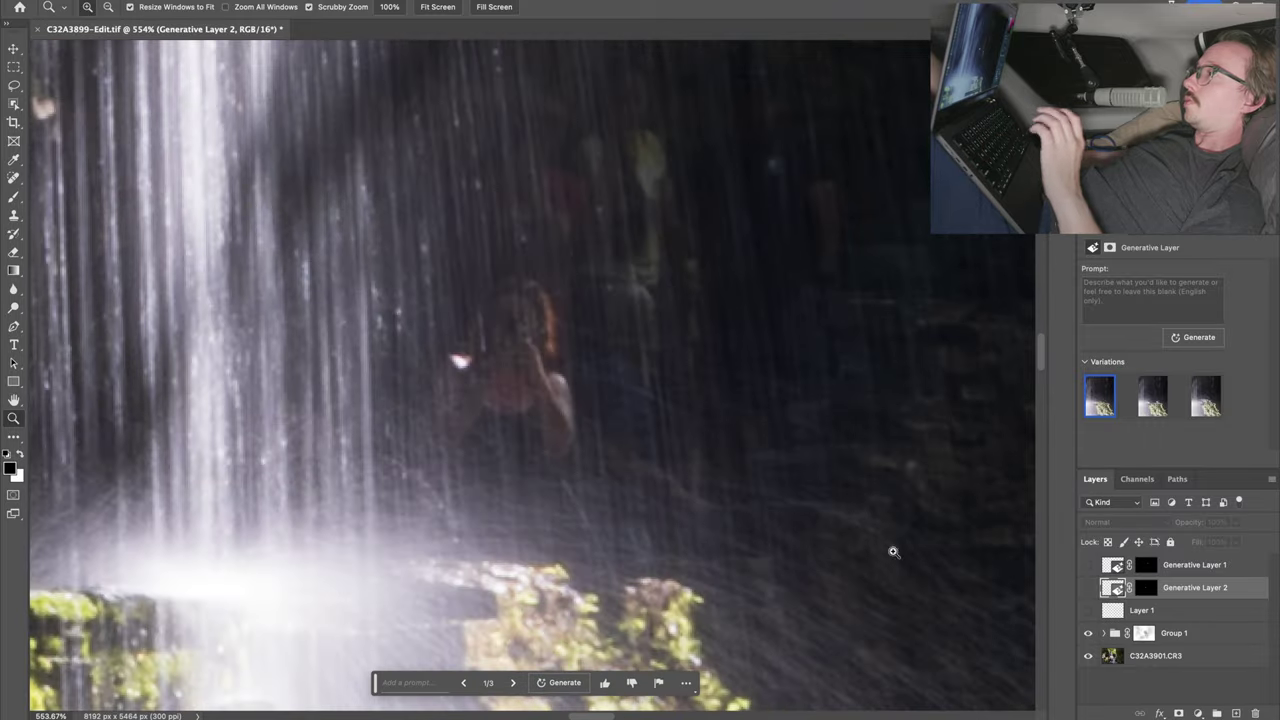
pyautogui.click(1088, 589)
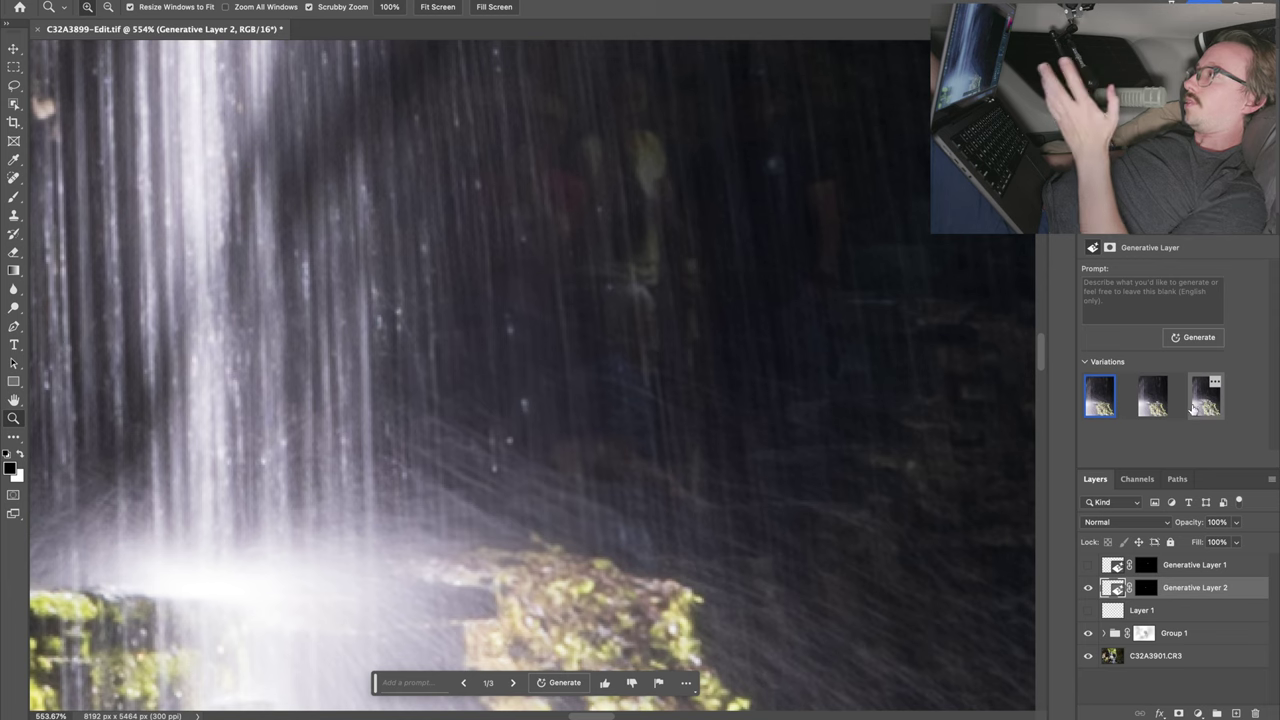
# Choose the third variation for the waterfall fill and compare it with the original at a wider view.
pyautogui.click(1208, 405)
pyautogui.moveTo(614, 451); pyautogui.dragTo(569, 451)
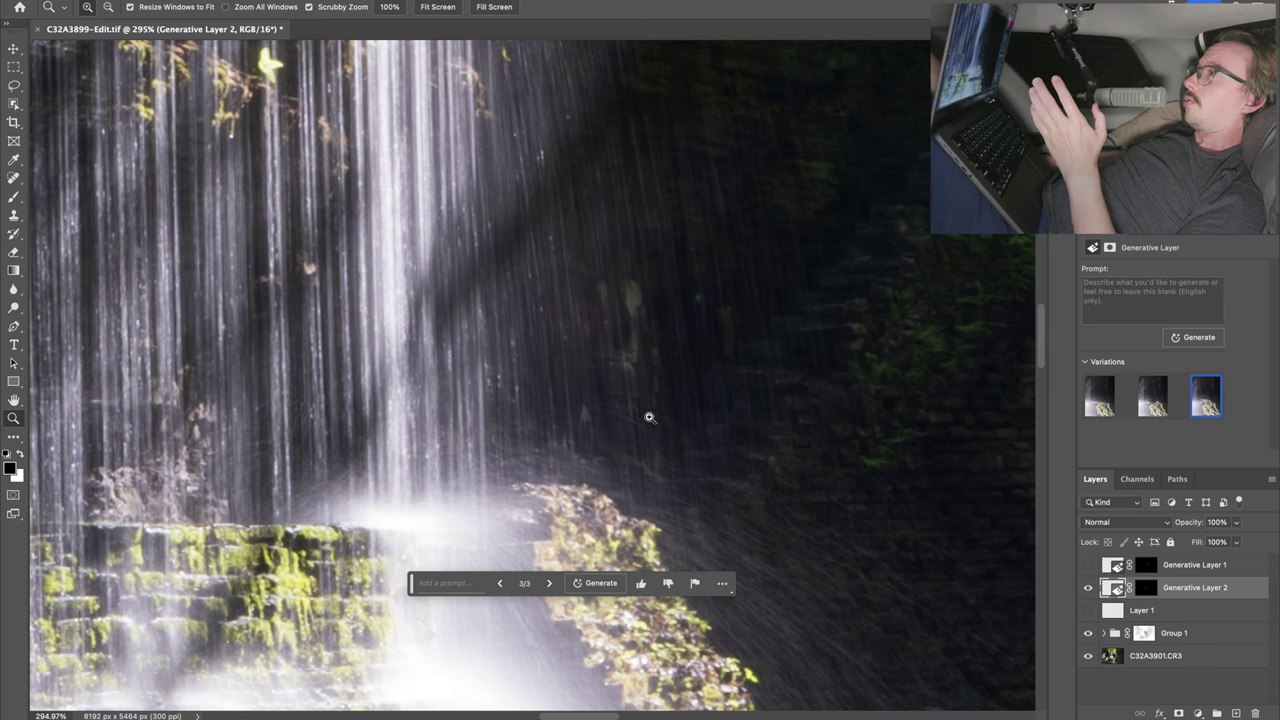
pyautogui.click(1090, 588)
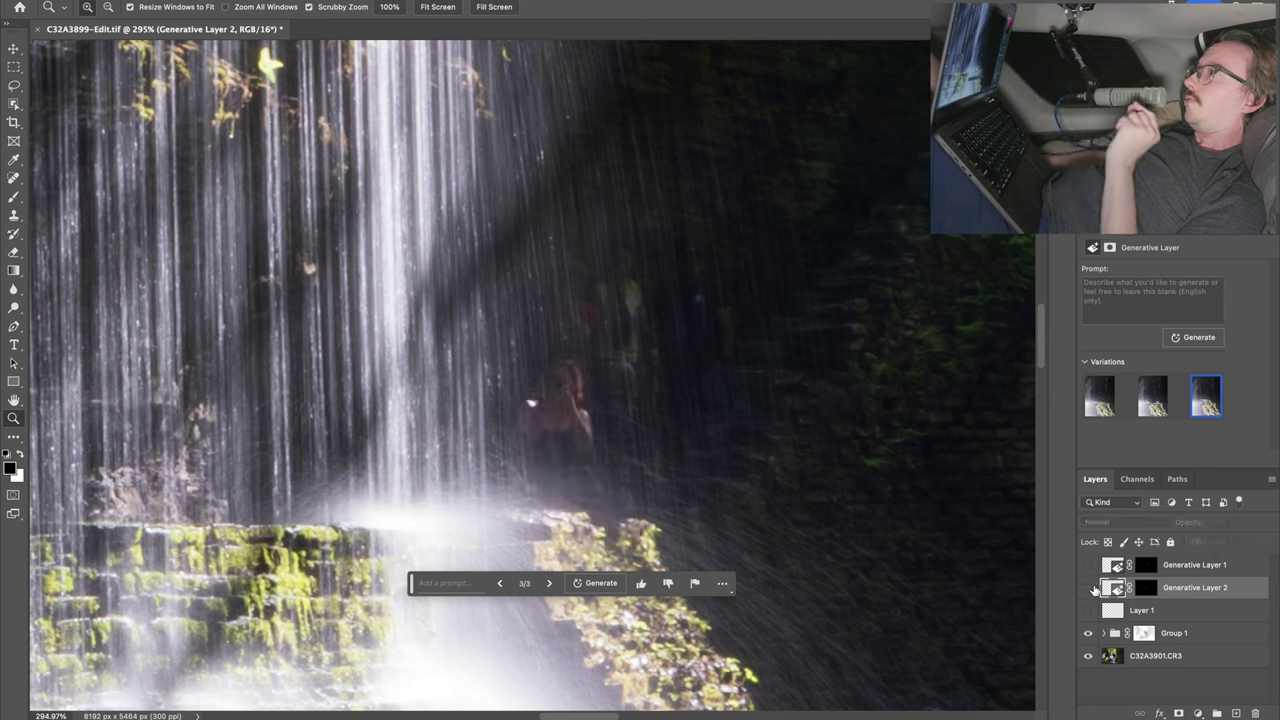
pyautogui.click(1089, 588)
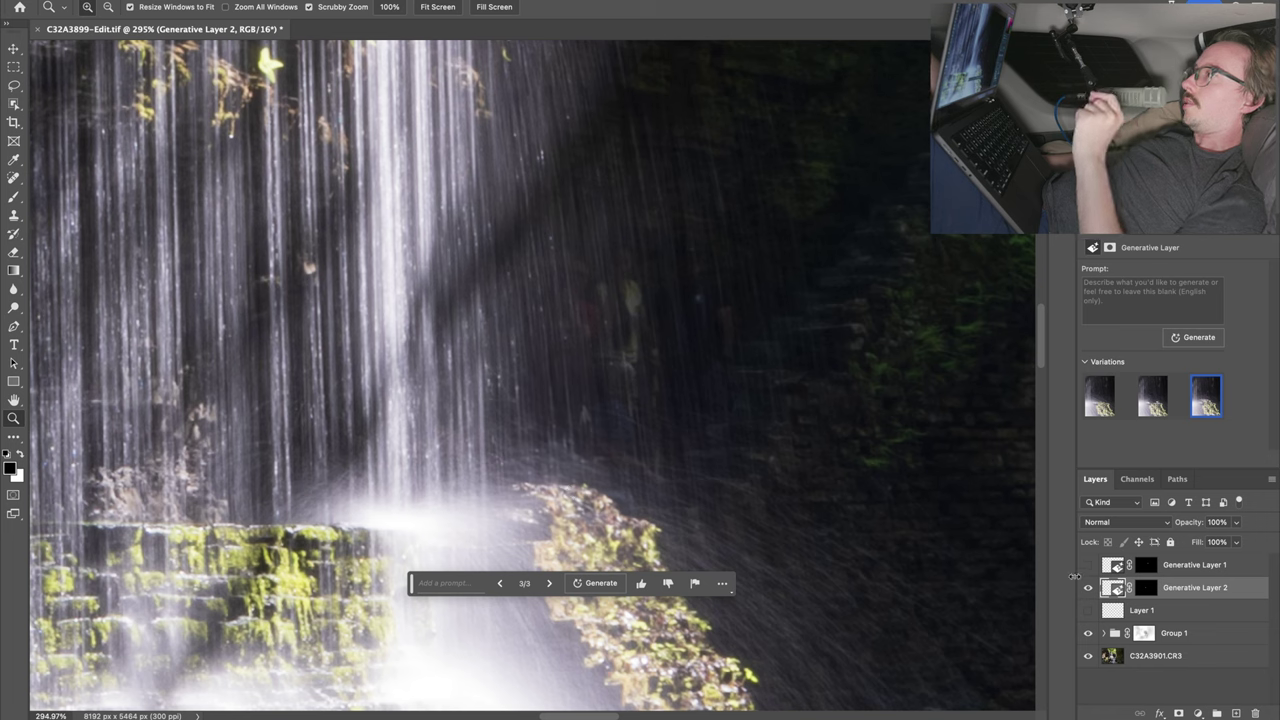
pyautogui.click(1090, 590)
pyautogui.click(1090, 590)
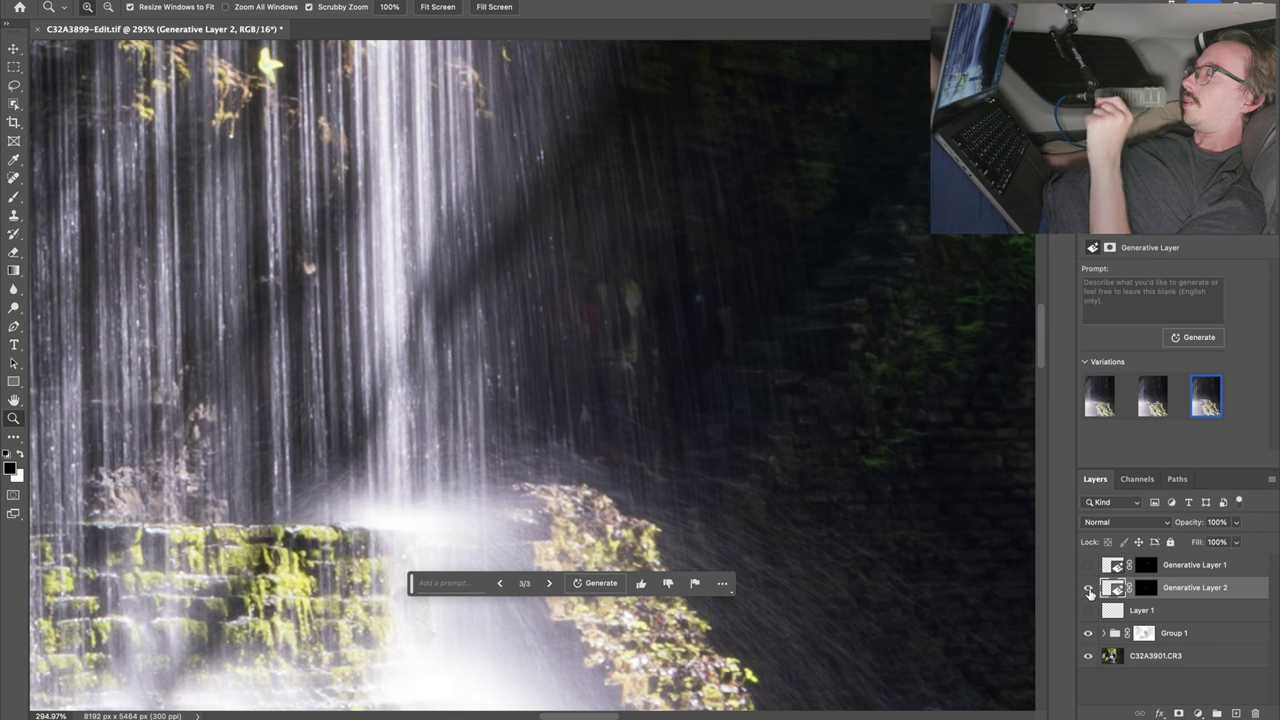
# Examine how the third variation blends into the waterfall, both up close and within the whole photo.
pyautogui.moveTo(971, 528); pyautogui.dragTo(690, 455)
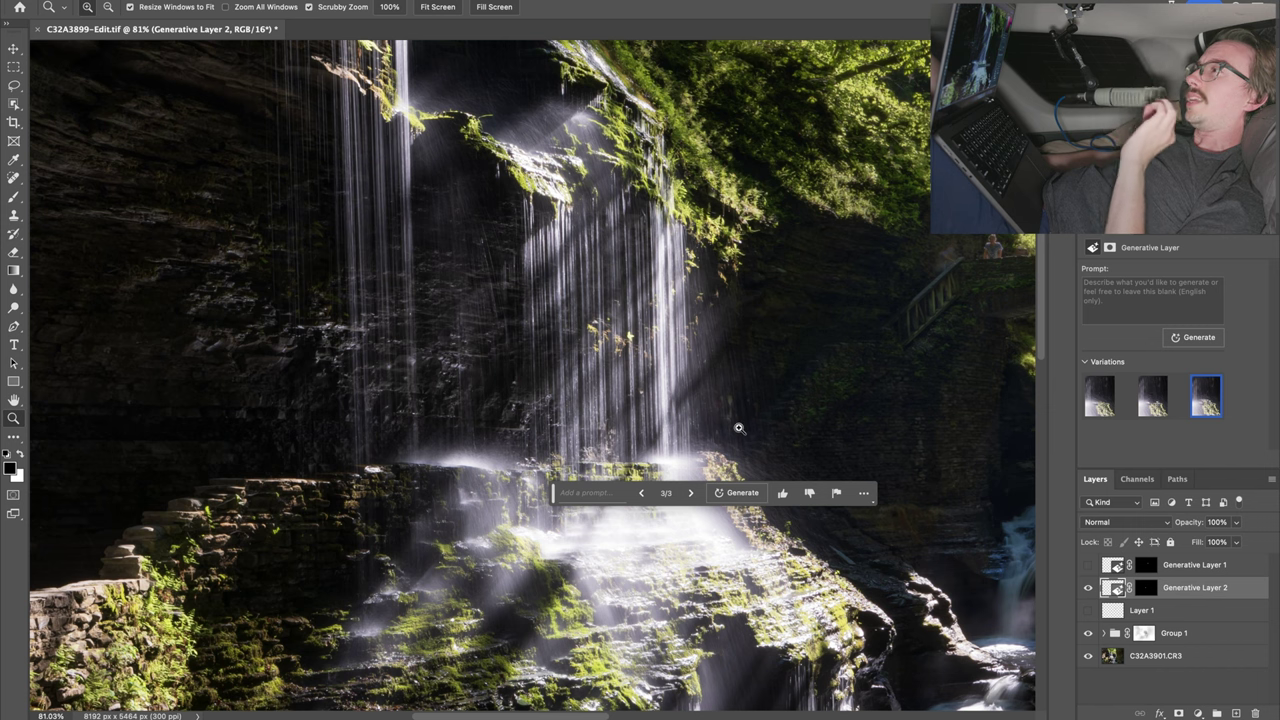
pyautogui.moveTo(748, 427); pyautogui.dragTo(825, 430)
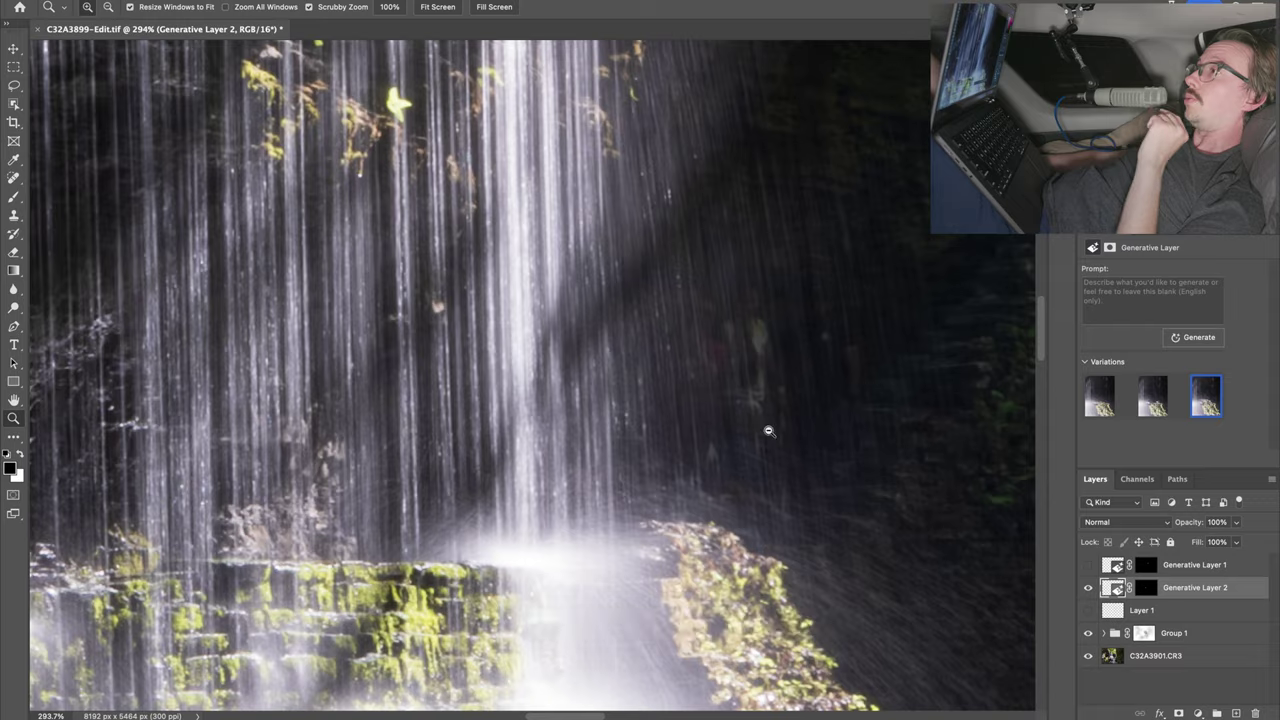
pyautogui.moveTo(766, 428); pyautogui.dragTo(791, 432)
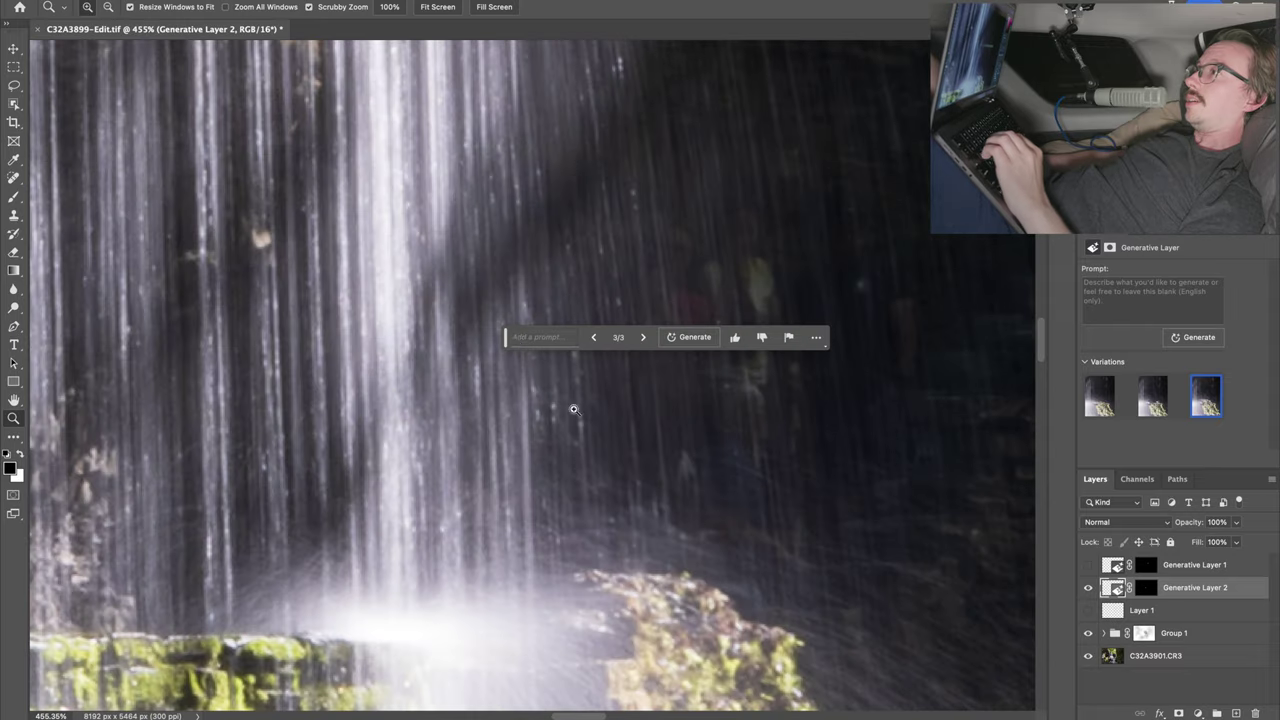
pyautogui.moveTo(533, 345); pyautogui.dragTo(515, 553)
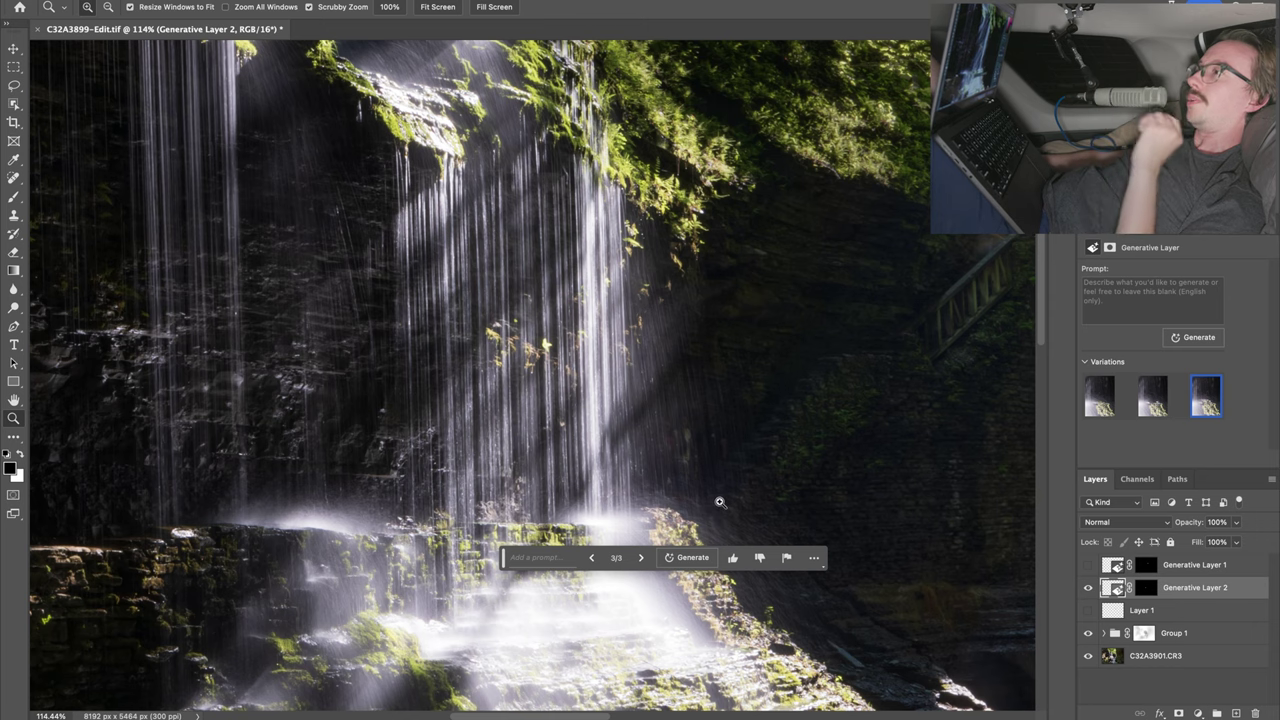
pyautogui.scroll(-3, 719, 502)
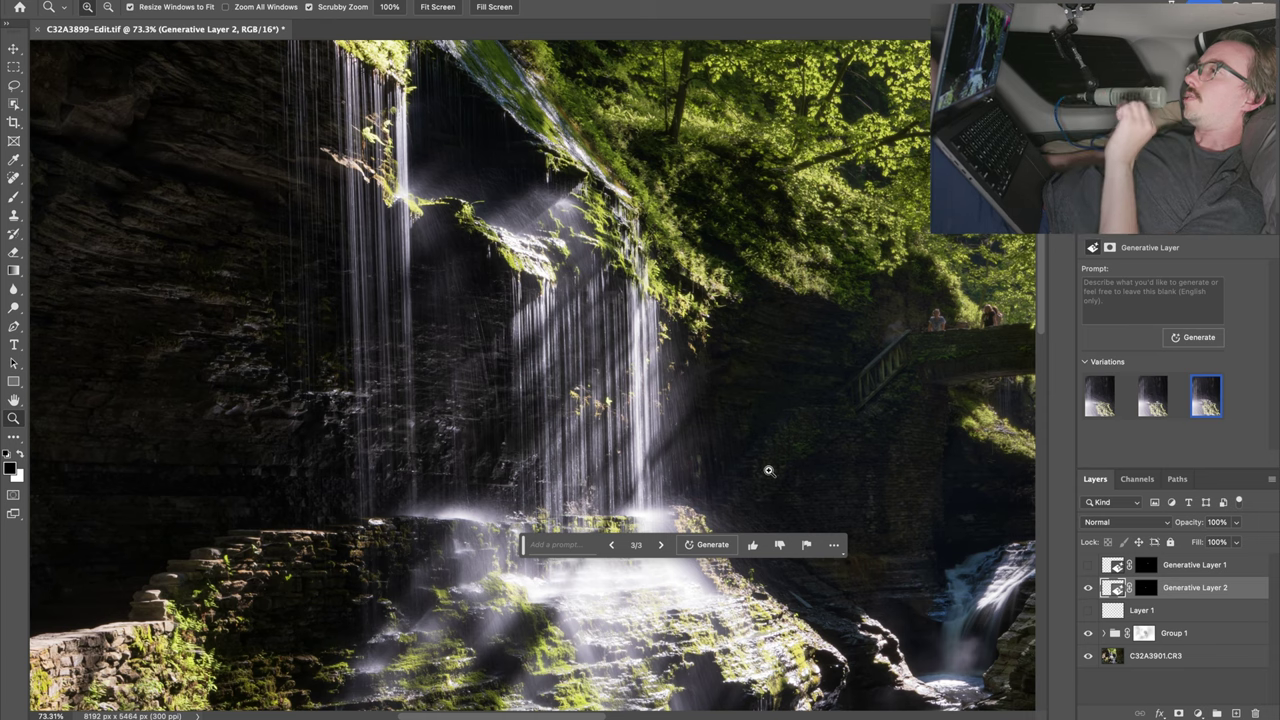
pyautogui.scroll(-2, 731, 474)
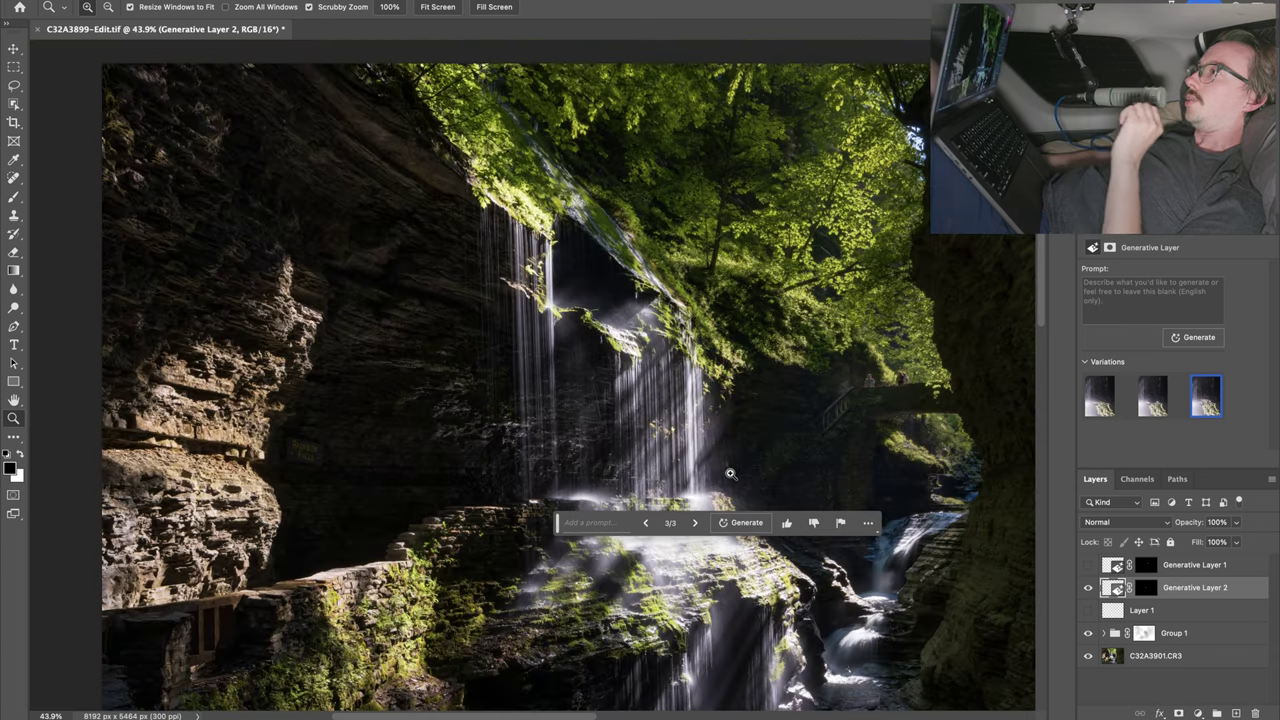